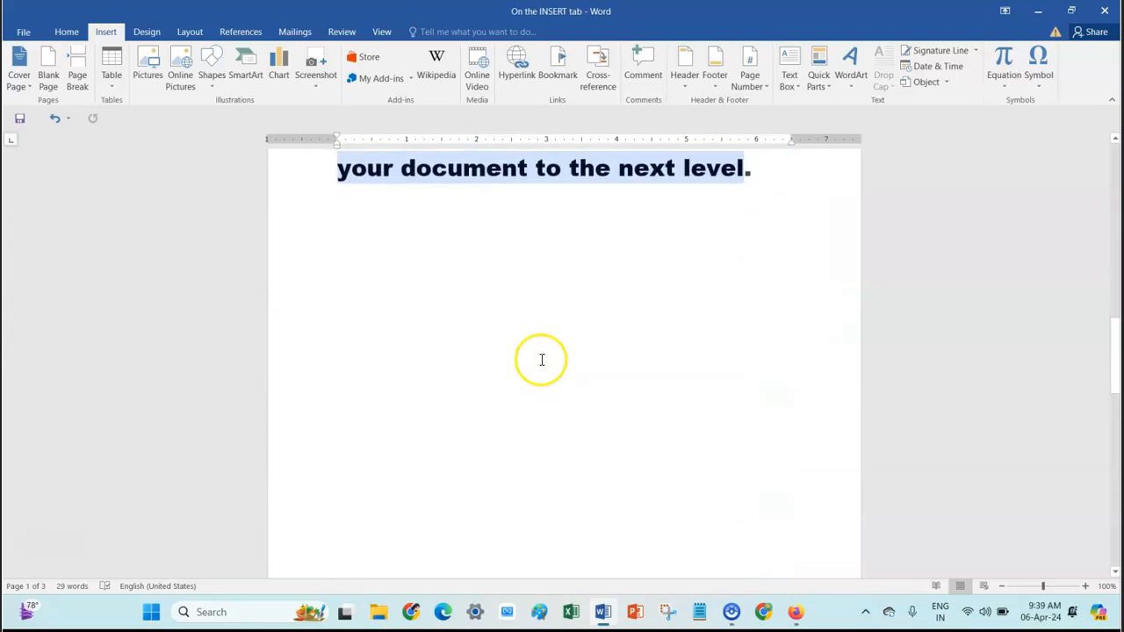
# Undo the insertion of the blue banded cover page and review the document's pages.
pyautogui.scroll(10, 553, 343)
pyautogui.scroll(8, 561, 341)
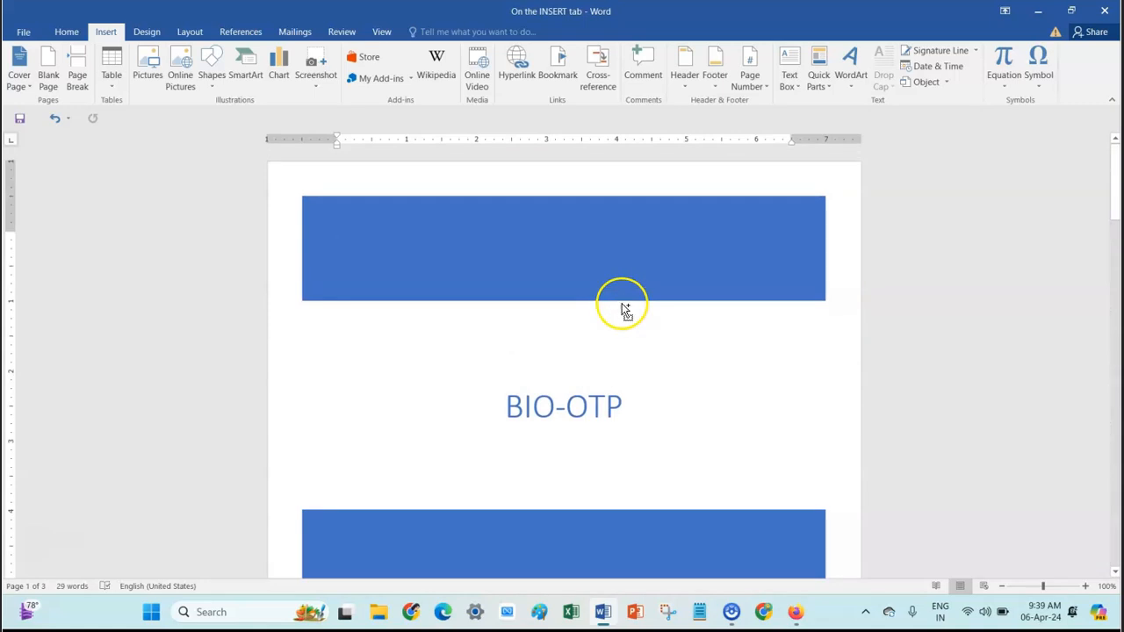
pyautogui.hotkey('ctrl', 'z')
pyautogui.scroll(12, 623, 303)
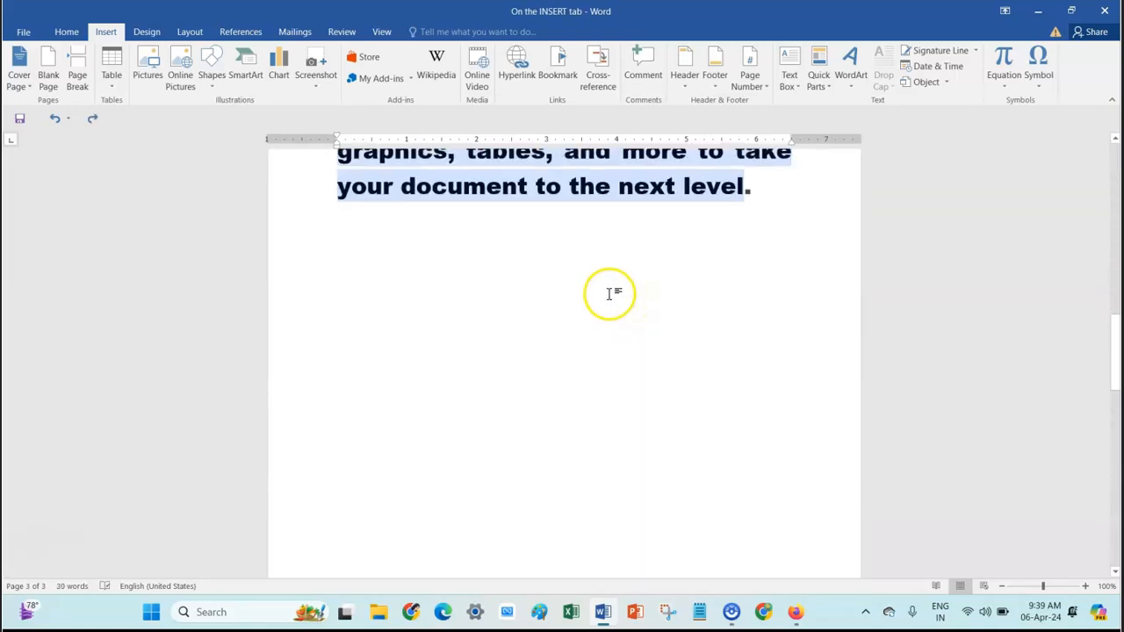
pyautogui.scroll(3, 609, 264)
pyautogui.scroll(-14, 606, 262)
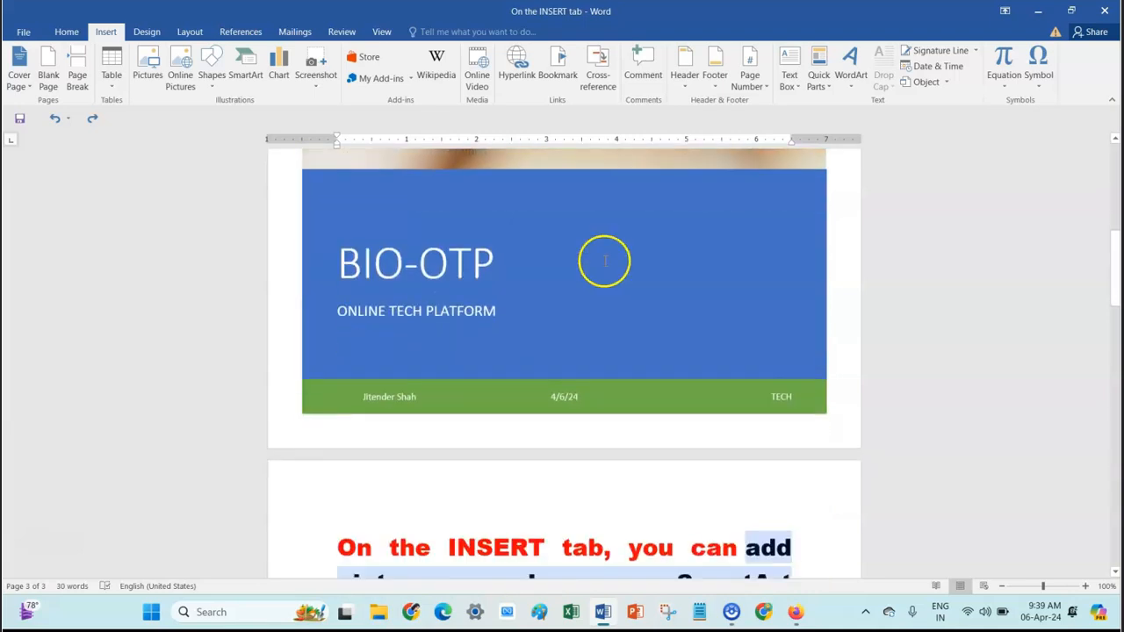
pyautogui.scroll(5, 655, 260)
# Enter the text "HI" on the blank last page of the document.
pyautogui.scroll(-11, 628, 353)
pyautogui.scroll(-3, 578, 380)
pyautogui.click(394, 243)
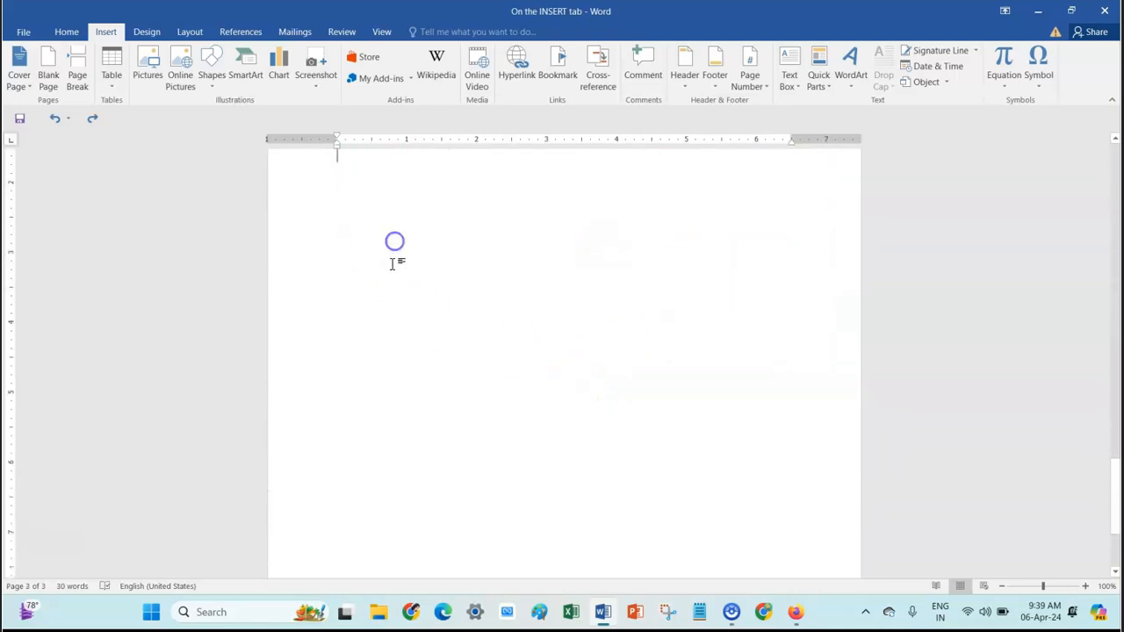
pyautogui.write('HI')
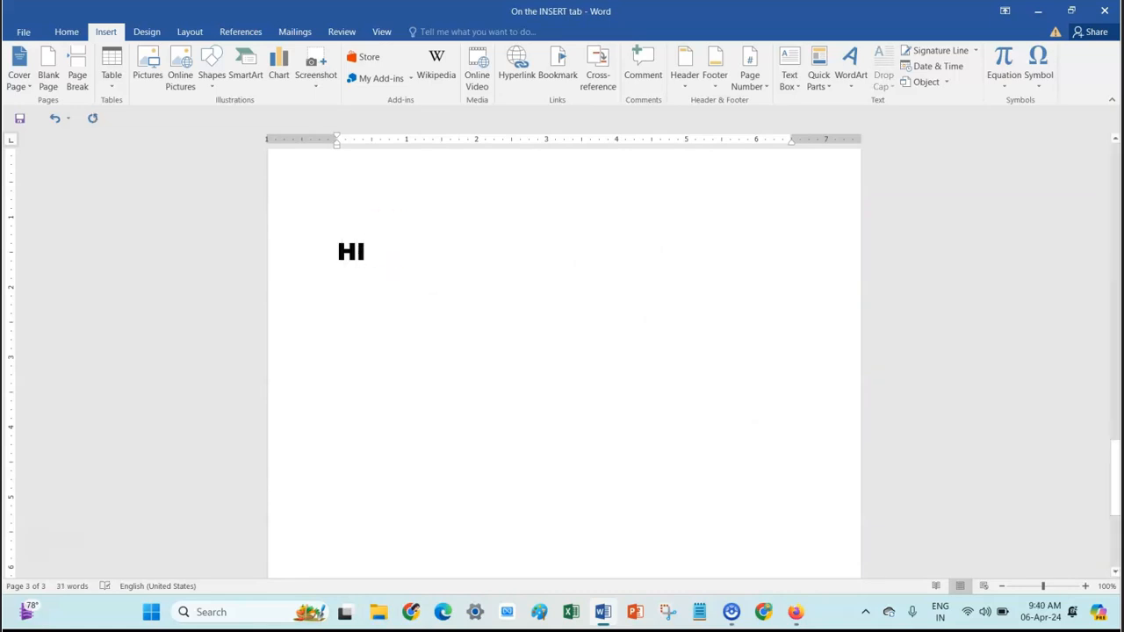
# Insert the built-in Austin cover page and check it against the rest of the document.
pyautogui.click(19, 78)
pyautogui.click(64, 167)
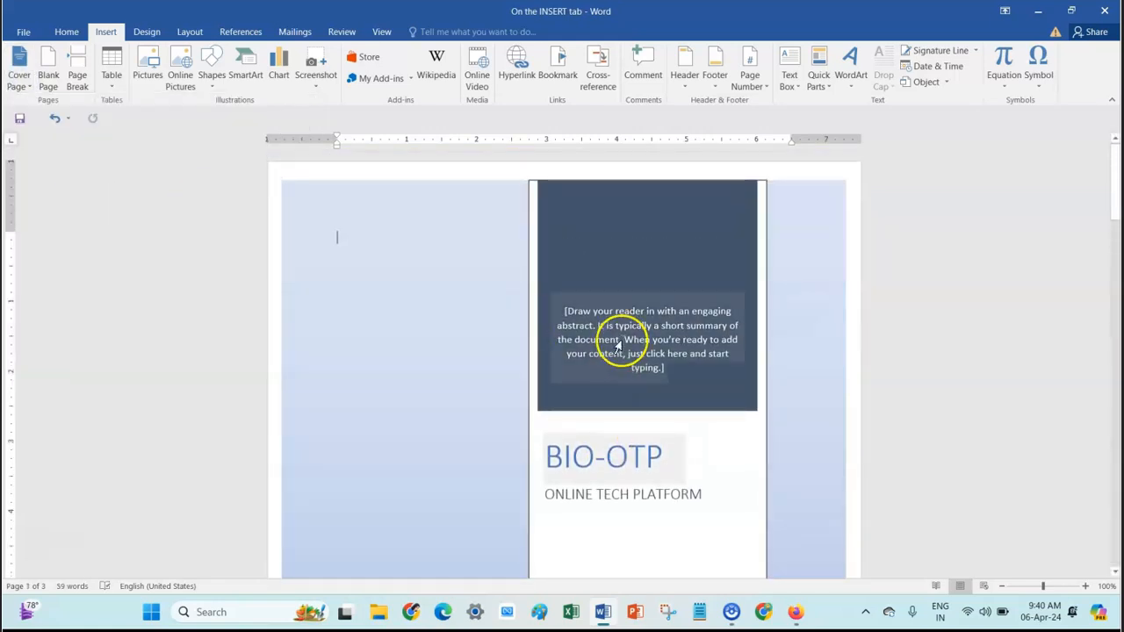
pyautogui.scroll(-20, 615, 369)
pyautogui.scroll(15, 640, 334)
pyautogui.scroll(5, 637, 386)
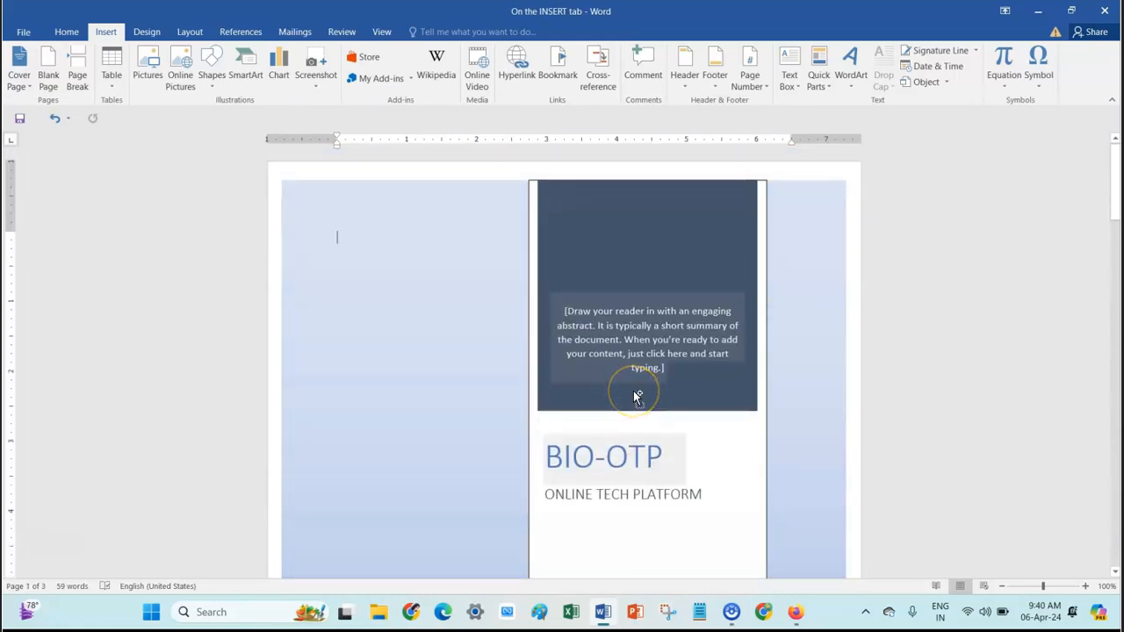
# Undo the Austin cover page insertion and return to the start of the document.
pyautogui.hotkey('ctrl', 'z')
pyautogui.scroll(7, 635, 391)
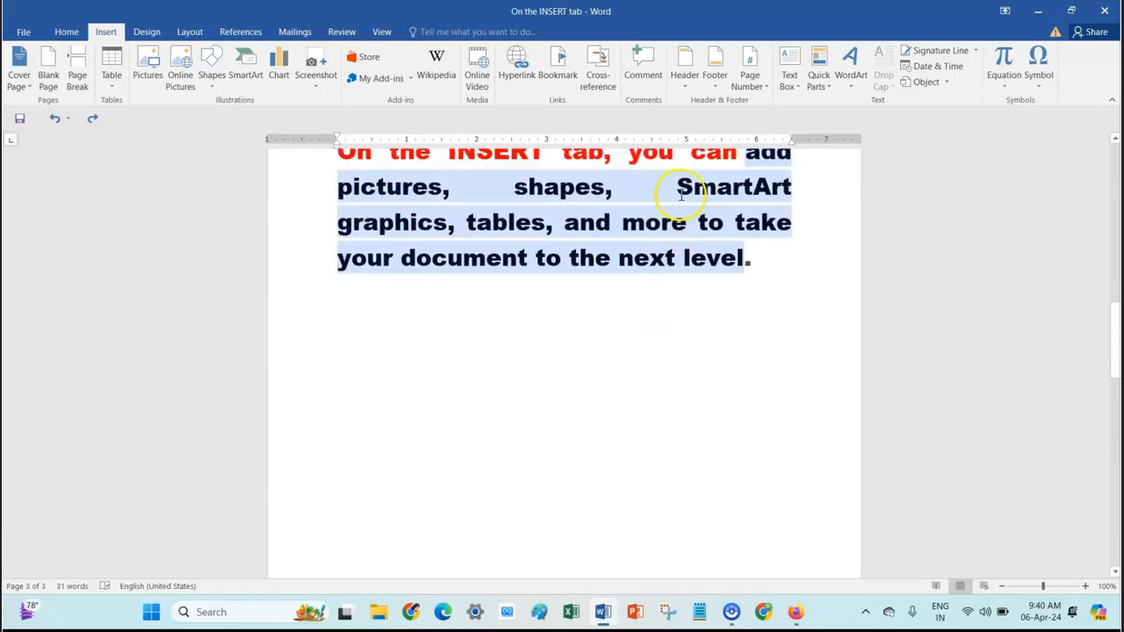
pyautogui.scroll(20, 676, 439)
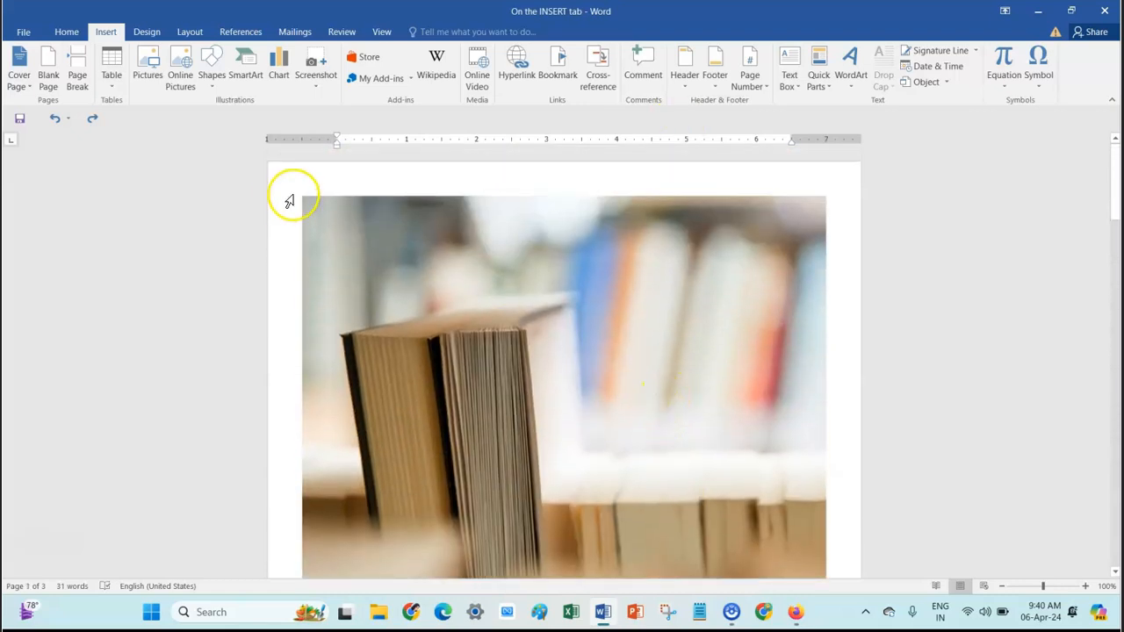
# Insert a page break ahead of the book-photo cover page.
pyautogui.click(309, 204)
pyautogui.click(357, 183)
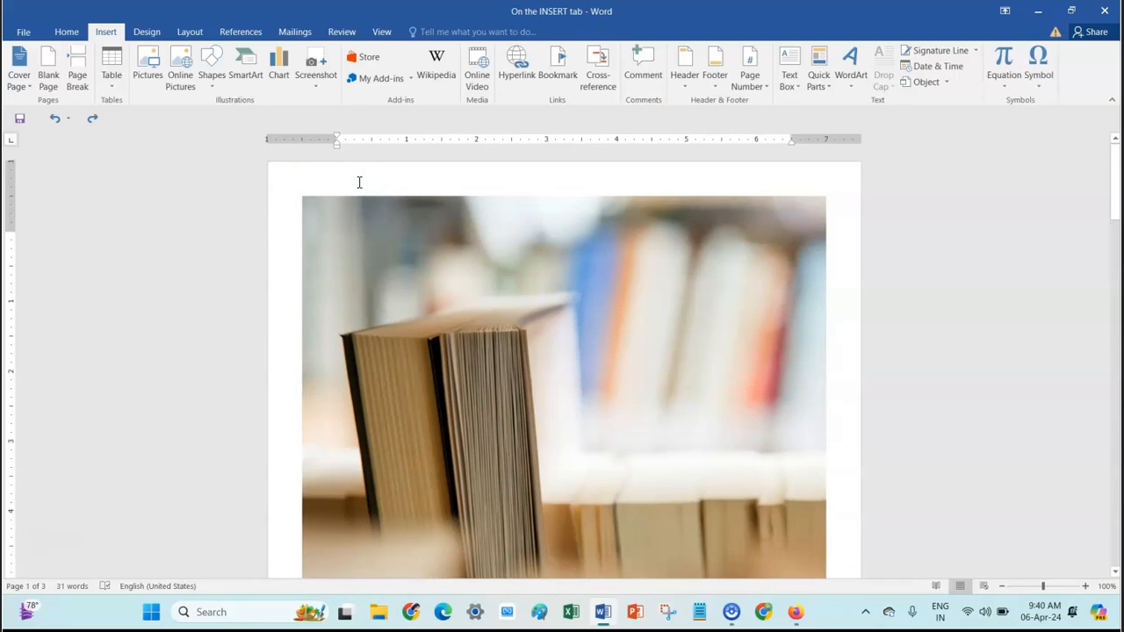
pyautogui.hotkey('ctrl', 'Return')
pyautogui.doubleClick(482, 226)
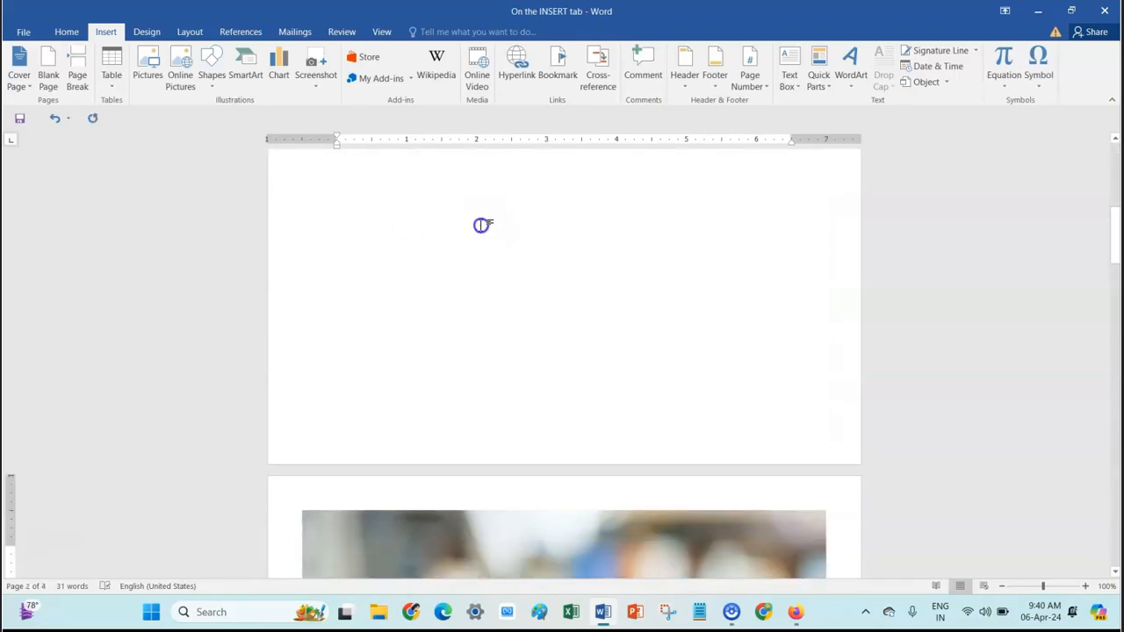
# Insert the built-in Integral cover page and look over its photo, title and abstract.
pyautogui.click(25, 85)
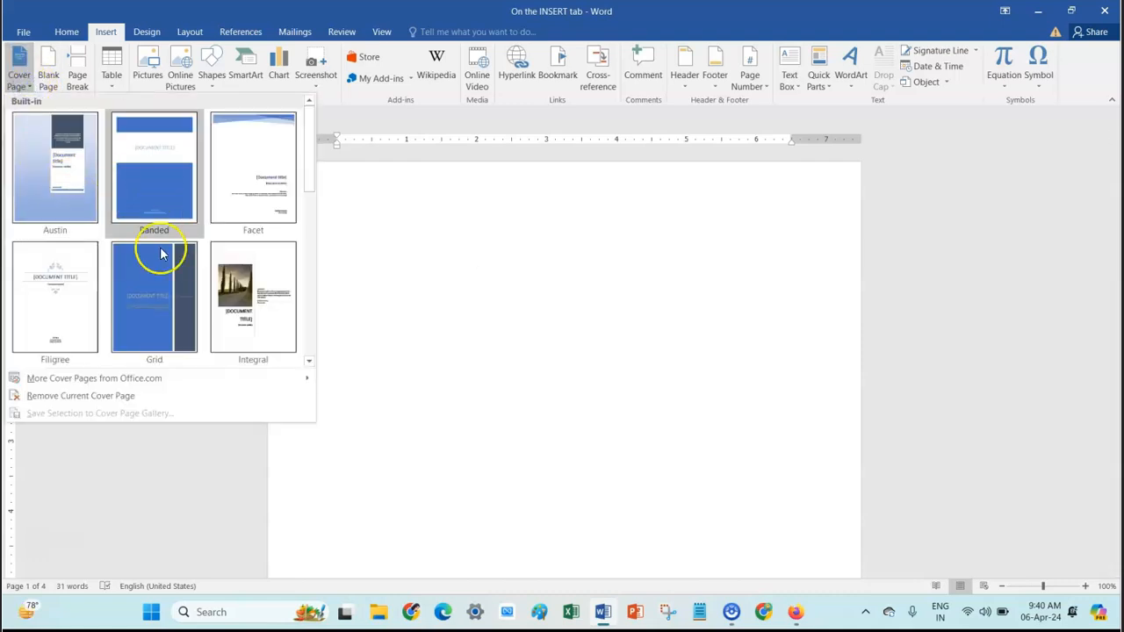
pyautogui.click(250, 286)
pyautogui.scroll(-10, 694, 303)
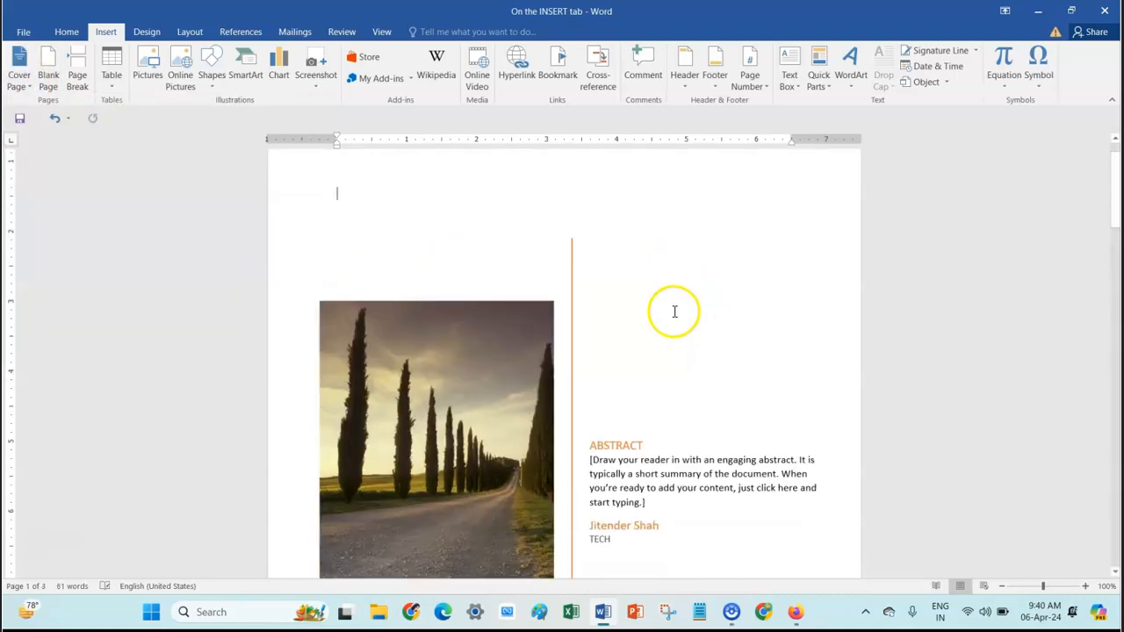
pyautogui.scroll(-5, 674, 325)
pyautogui.scroll(6, 680, 344)
pyautogui.scroll(8, 684, 327)
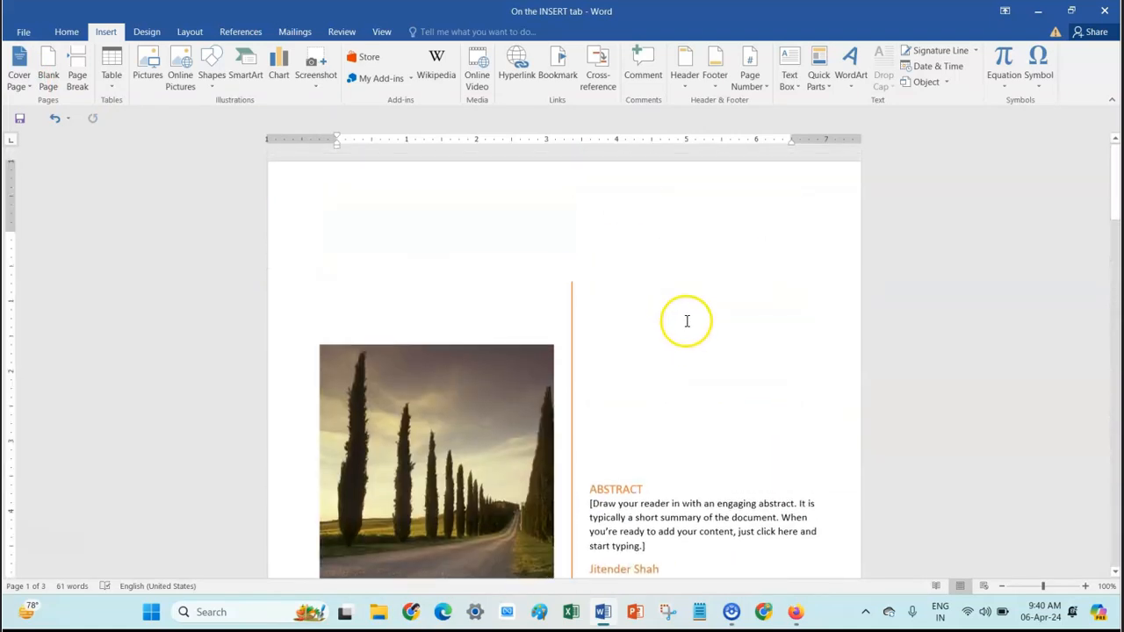
pyautogui.scroll(-3, 687, 324)
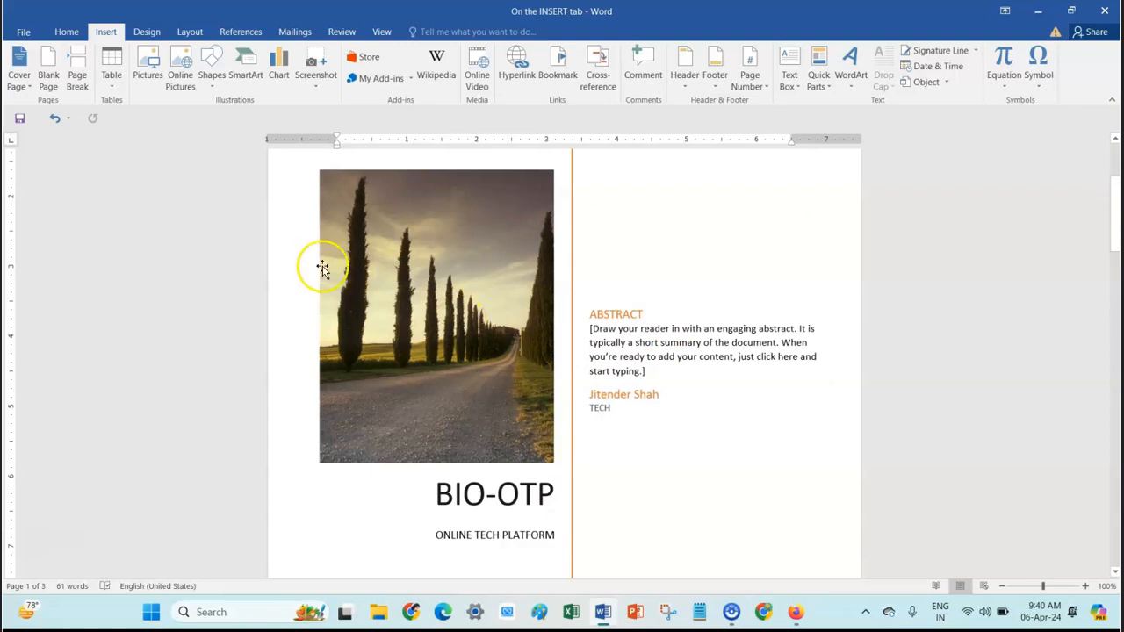
# Remove the current cover page and check the remaining pages of the document.
pyautogui.click(23, 91)
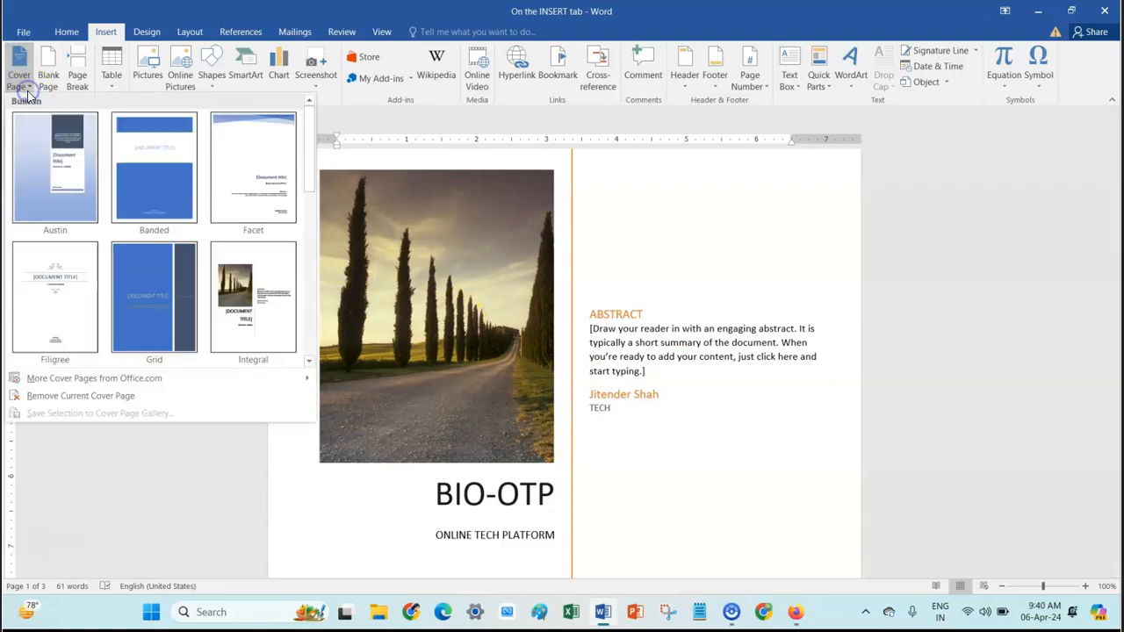
pyautogui.click(89, 396)
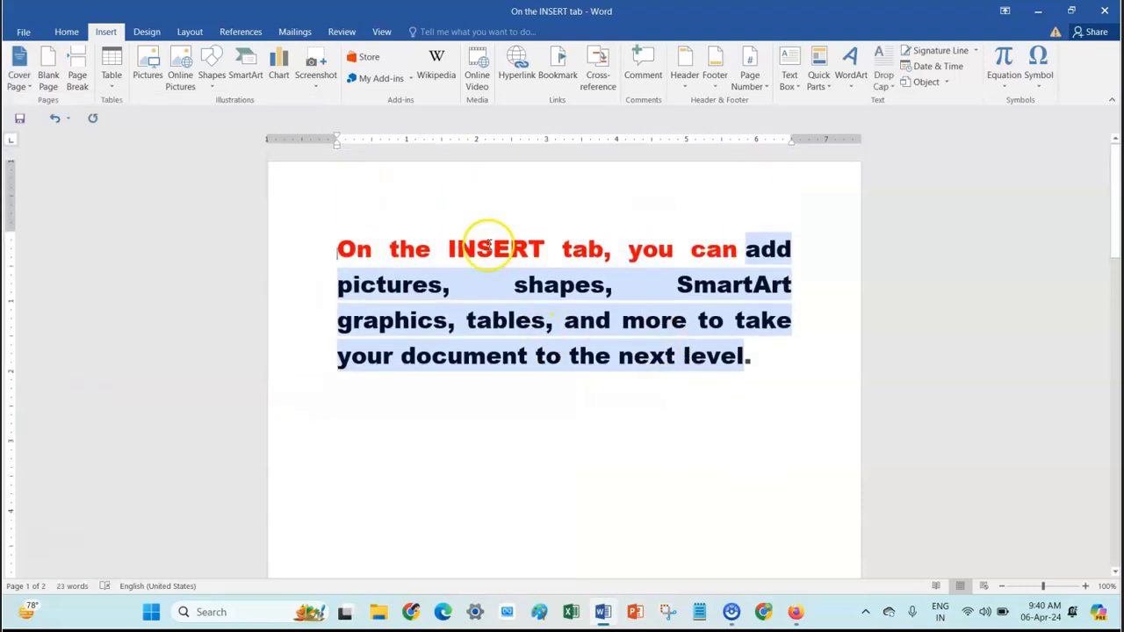
pyautogui.scroll(-8, 550, 380)
pyautogui.scroll(-5, 553, 376)
pyautogui.scroll(10, 553, 377)
pyautogui.scroll(3, 564, 355)
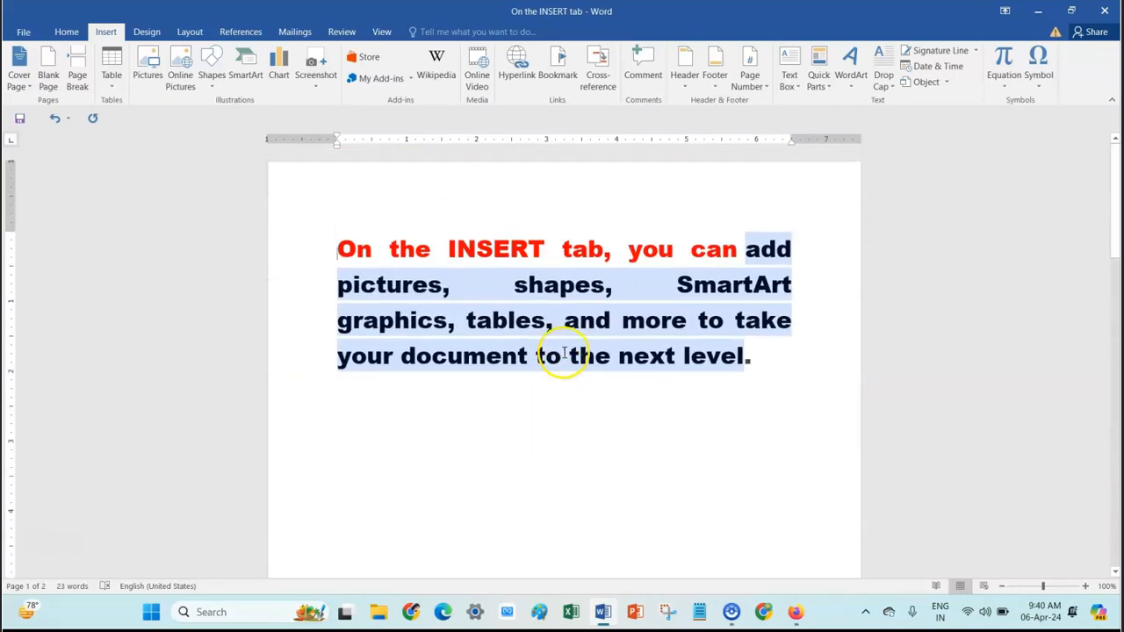
# Insert the Insight 2 cover page from the additional Office.com designs and look through it.
pyautogui.click(27, 92)
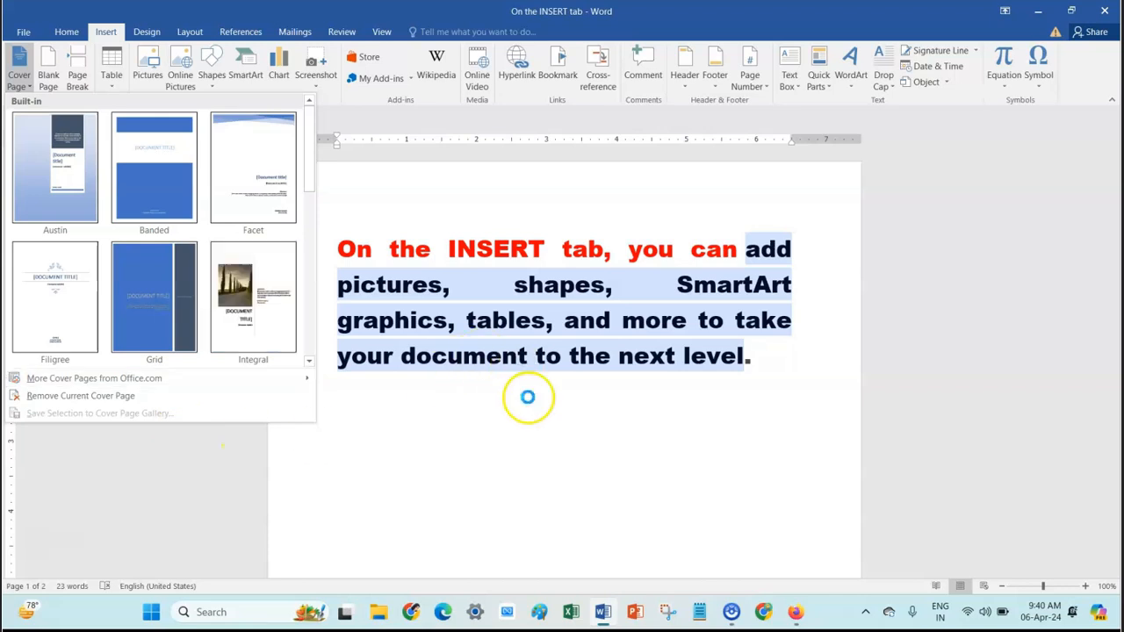
pyautogui.scroll(-3, 237, 314)
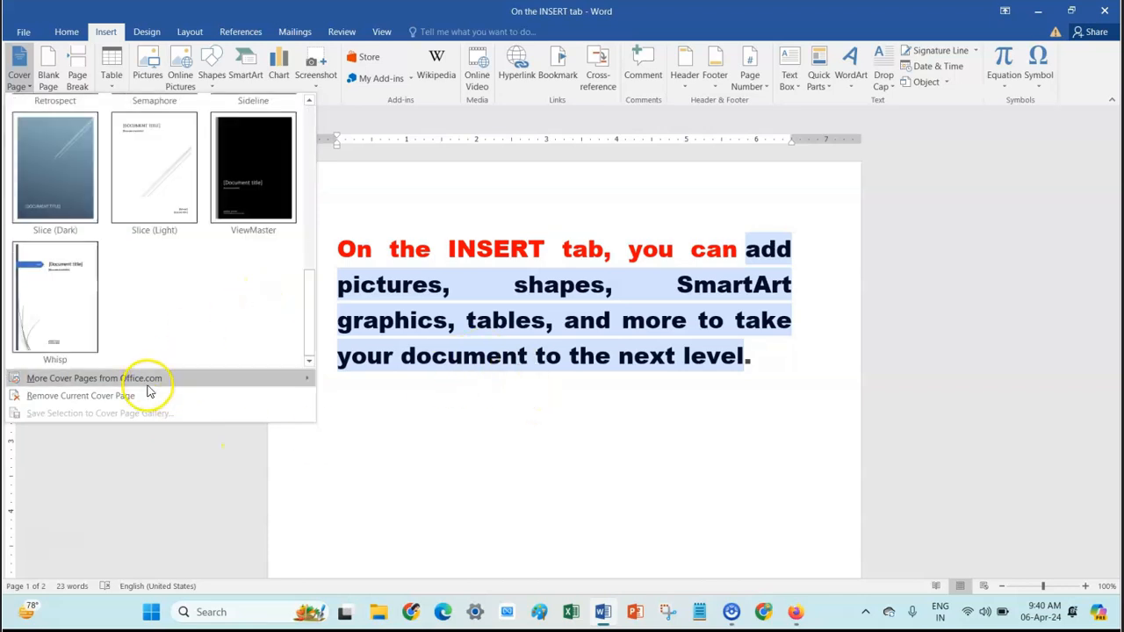
pyautogui.moveTo(141, 379)
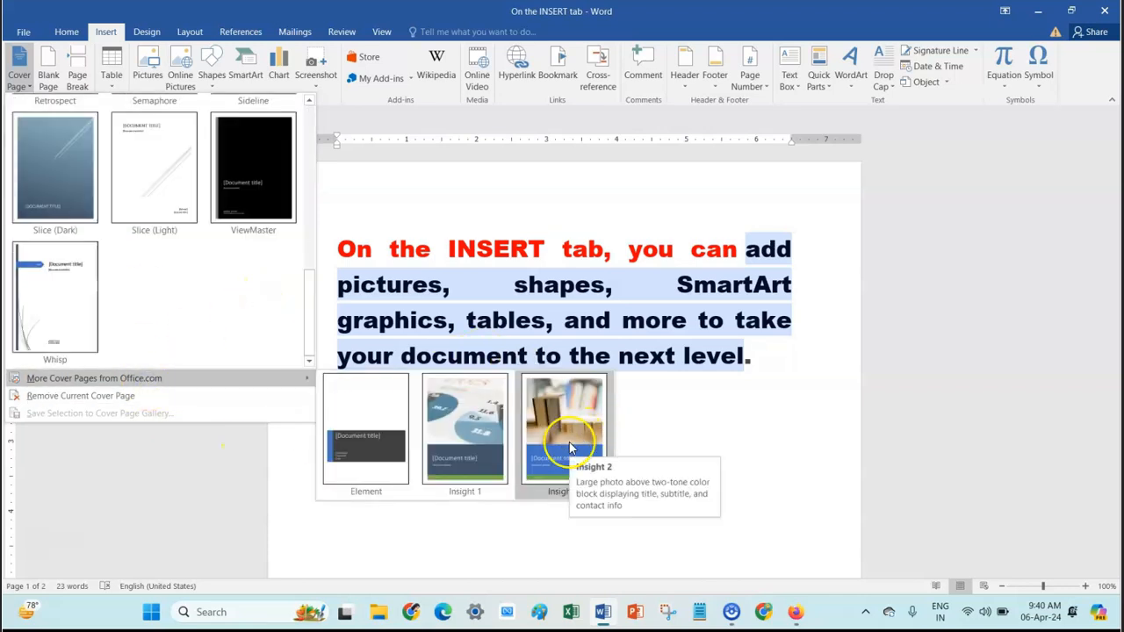
pyautogui.click(579, 439)
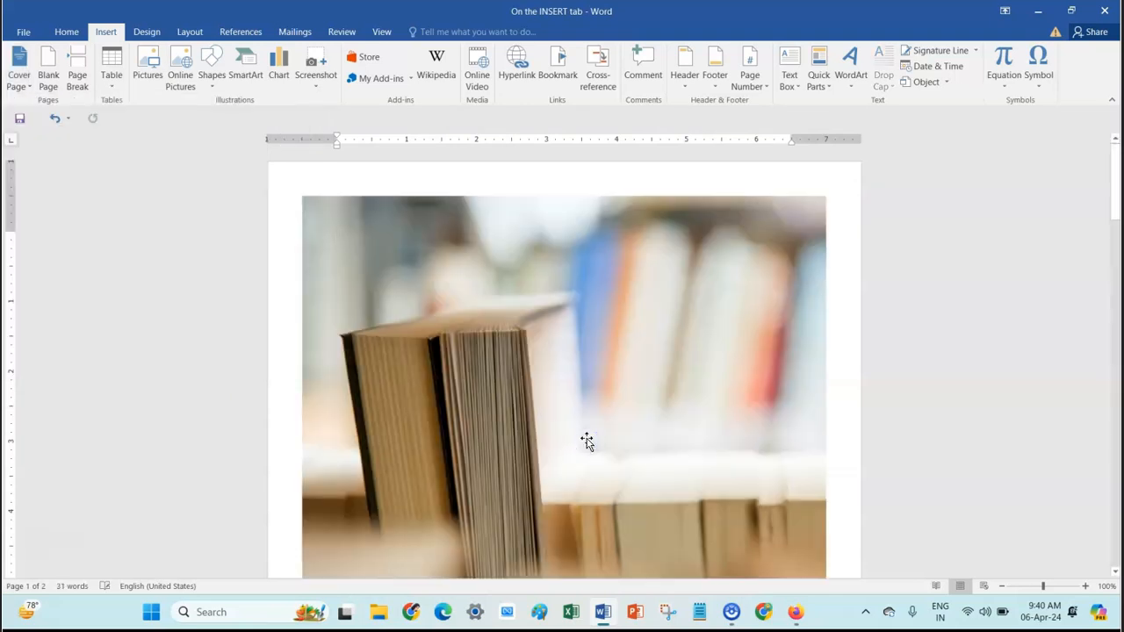
pyautogui.scroll(-6, 512, 417)
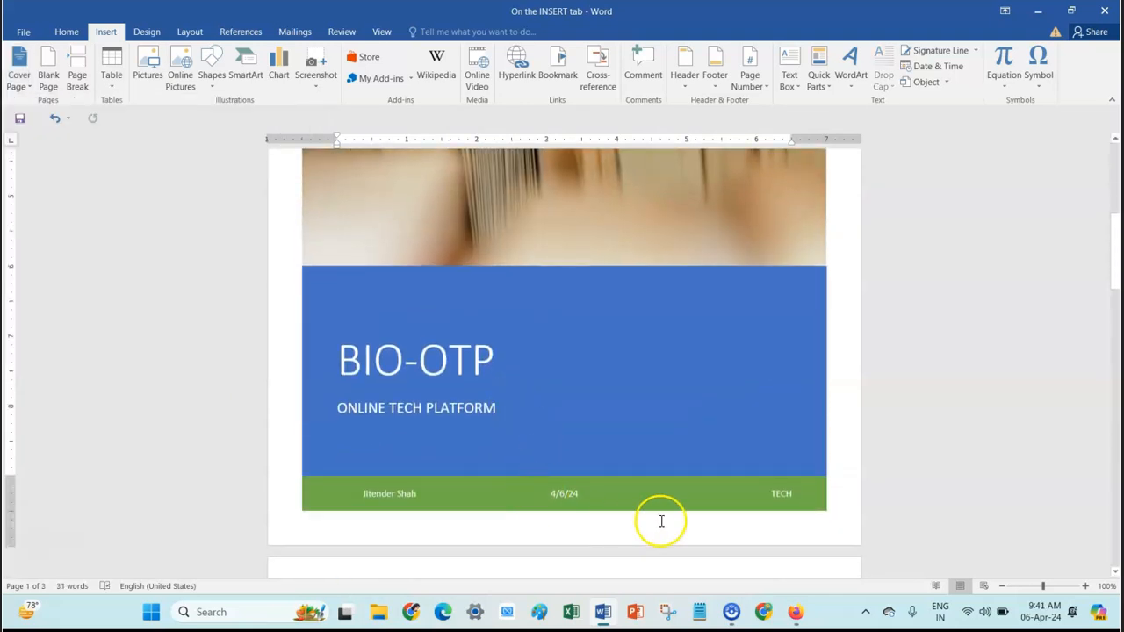
pyautogui.scroll(6, 661, 519)
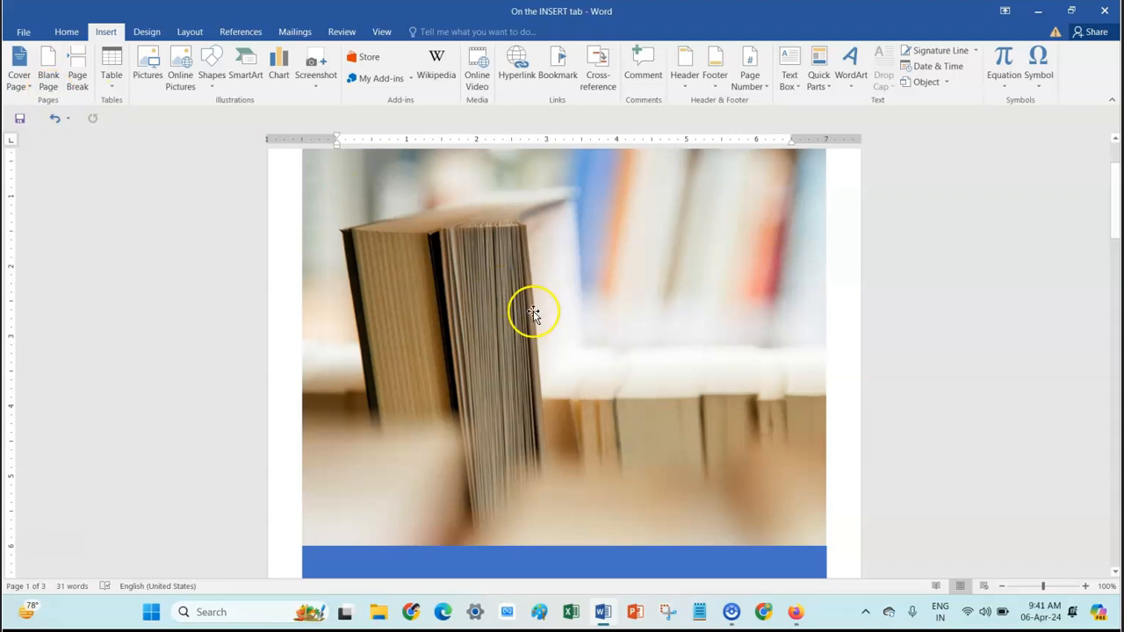
# Save the book picture on the cover page to the cover page gallery as a General building block named with the person's first name.
pyautogui.click(534, 312)
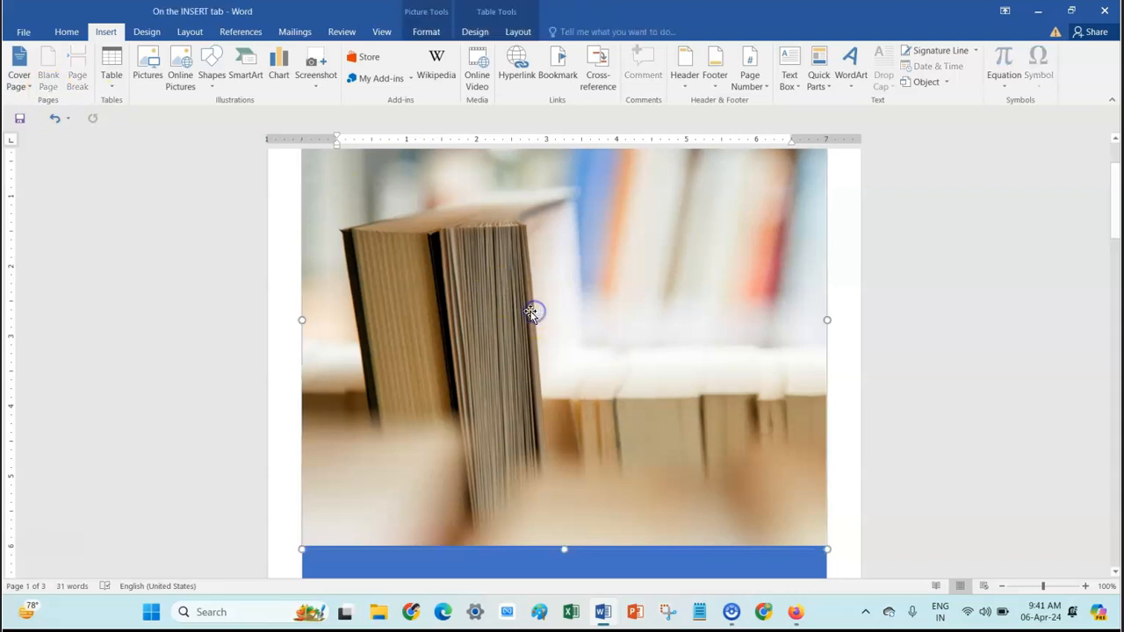
pyautogui.click(32, 87)
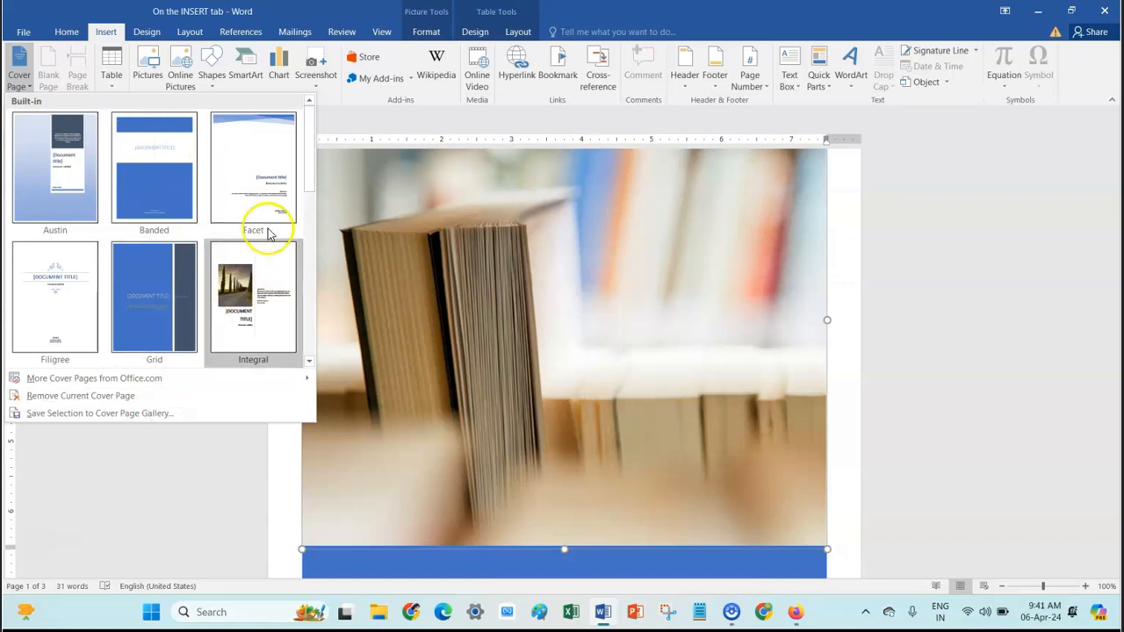
pyautogui.click(156, 415)
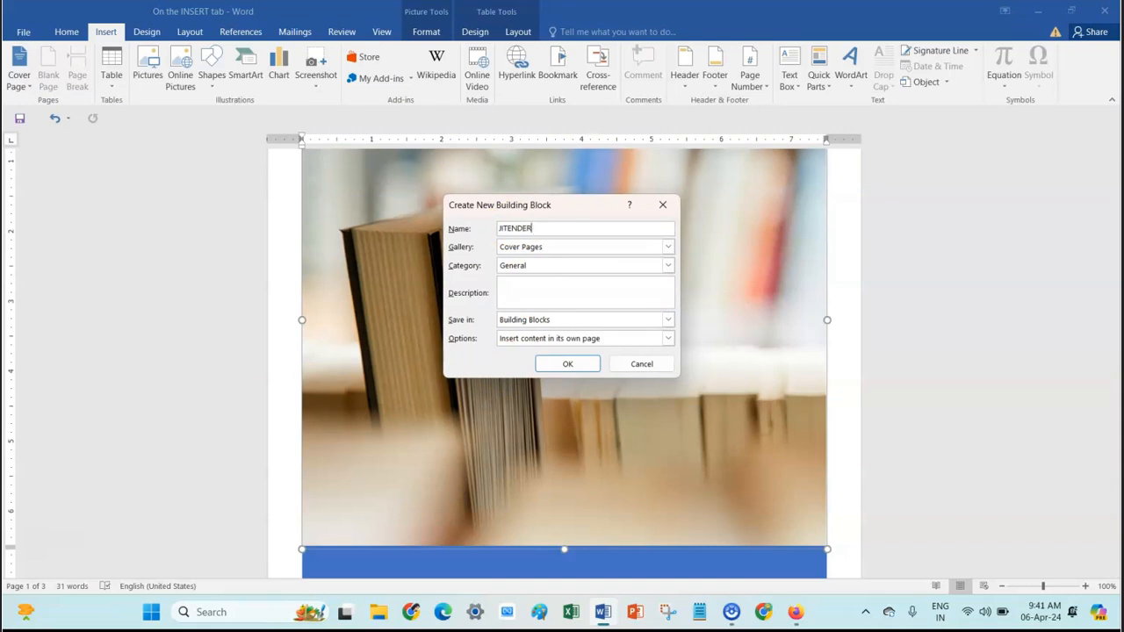
pyautogui.click(568, 363)
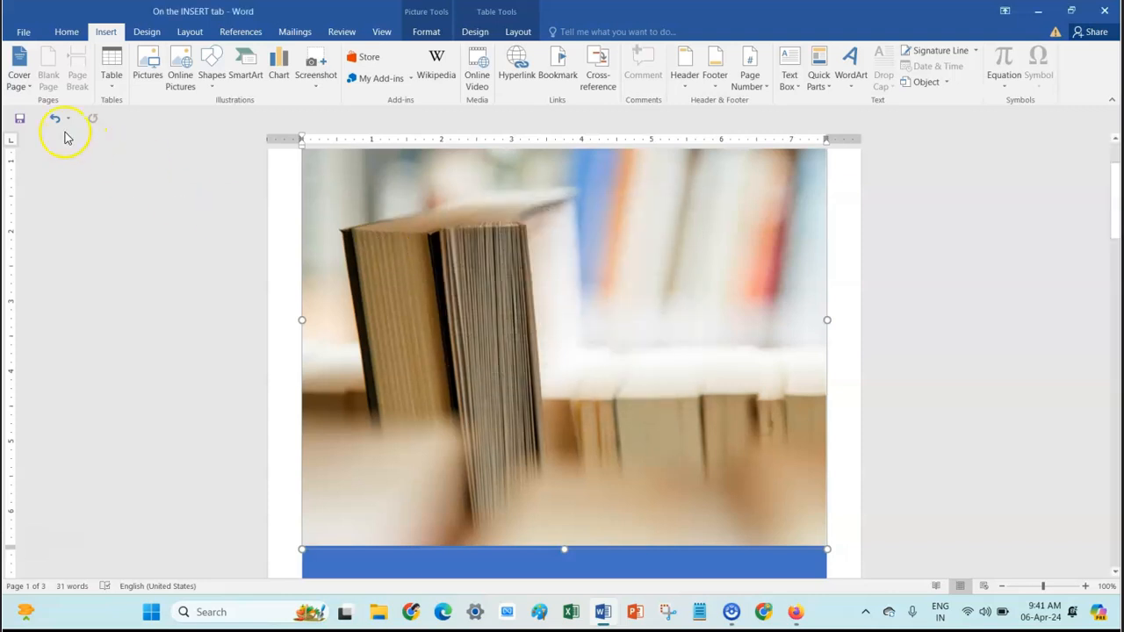
# Check the cover page gallery, and save the selected picture to it again with the default building block name and settings.
pyautogui.click(26, 84)
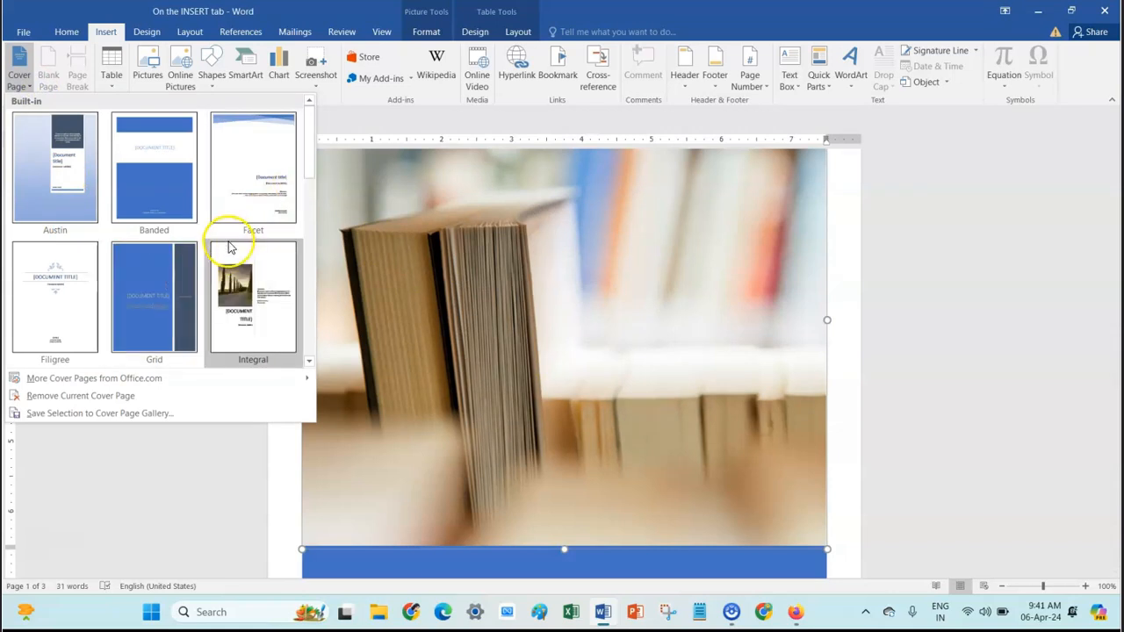
pyautogui.moveTo(309, 174)
pyautogui.mouseDown()
pyautogui.moveTo(317, 326)
pyautogui.moveTo(330, 166)
pyautogui.mouseUp()
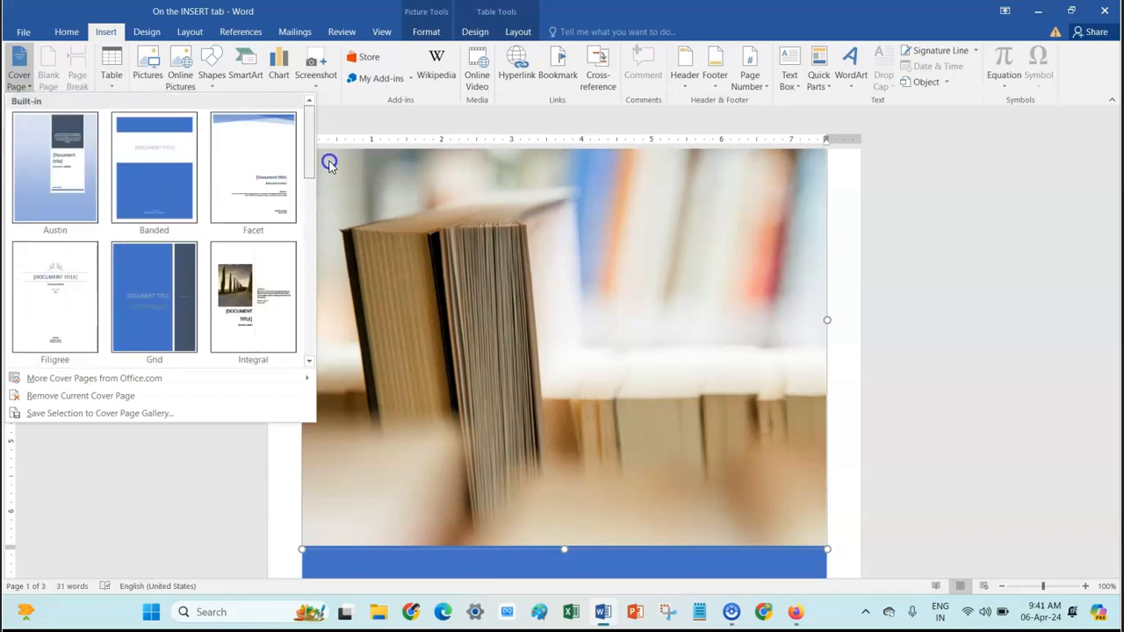
pyautogui.click(113, 413)
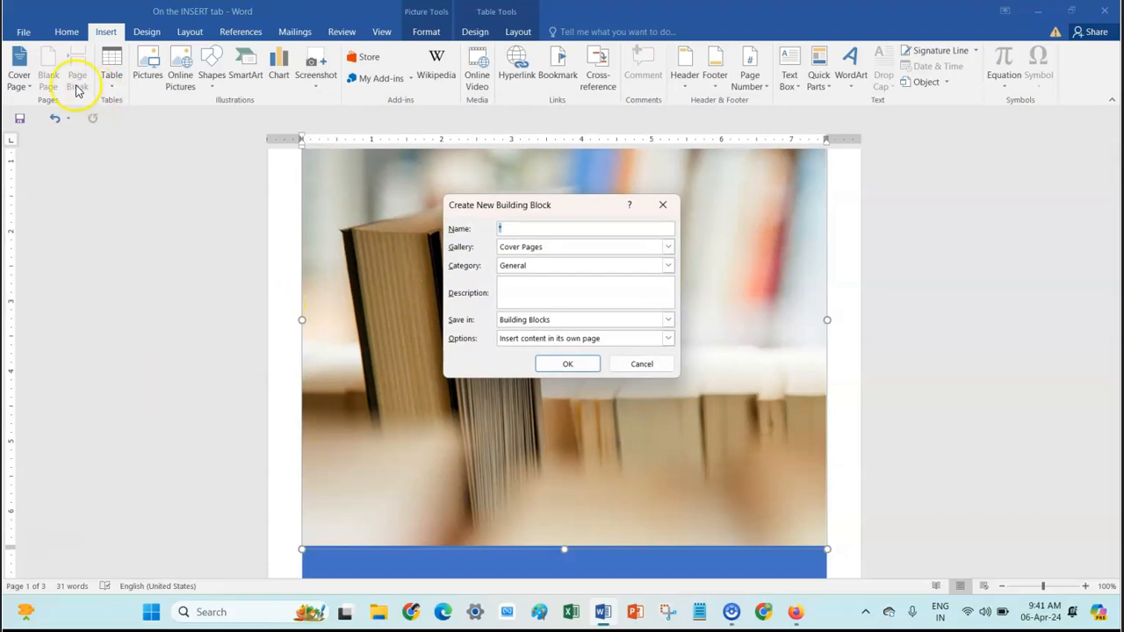
pyautogui.click(577, 363)
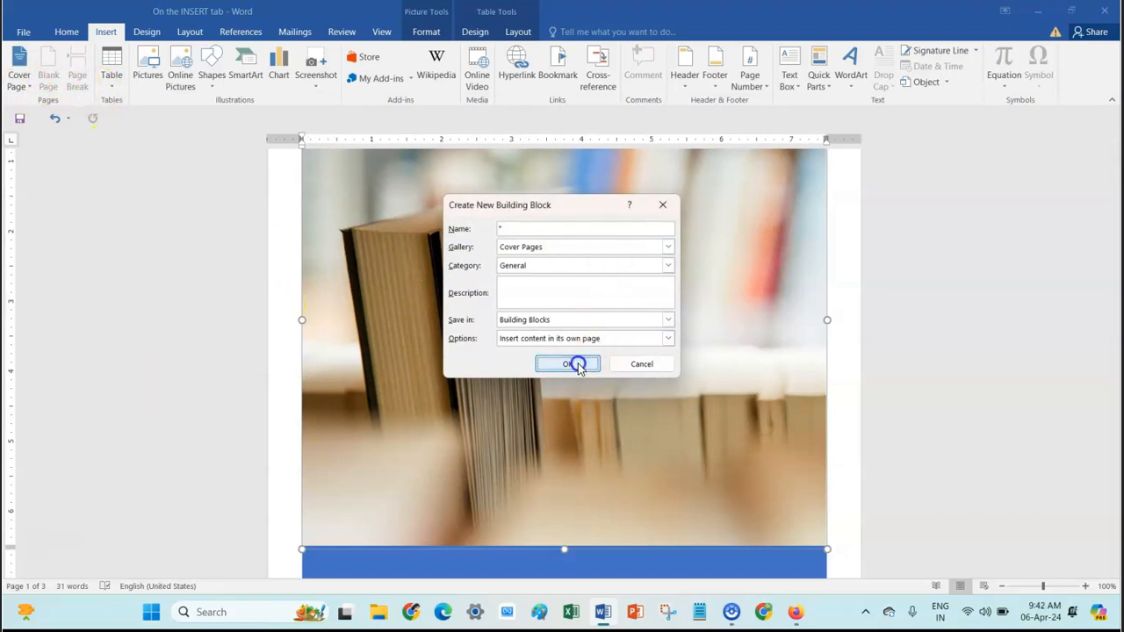
# Close the document with its changes saved, and reopen "On the INSERT tab" from the desktop, dismissing the Office activation offer.
pyautogui.click(1108, 10)
pyautogui.click(502, 332)
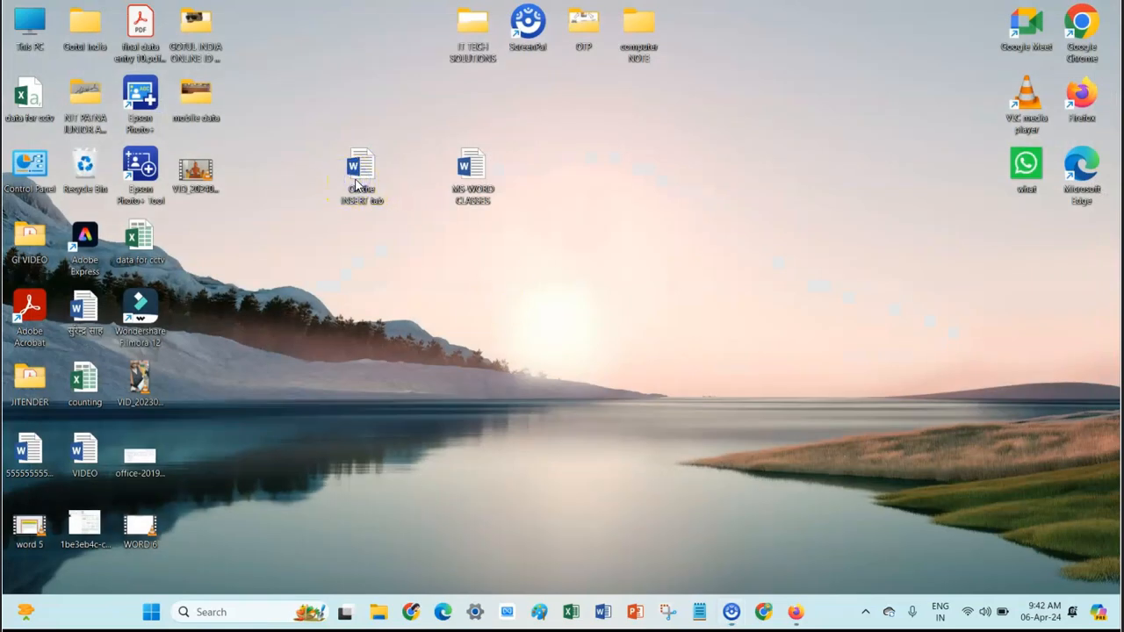
pyautogui.doubleClick(356, 184)
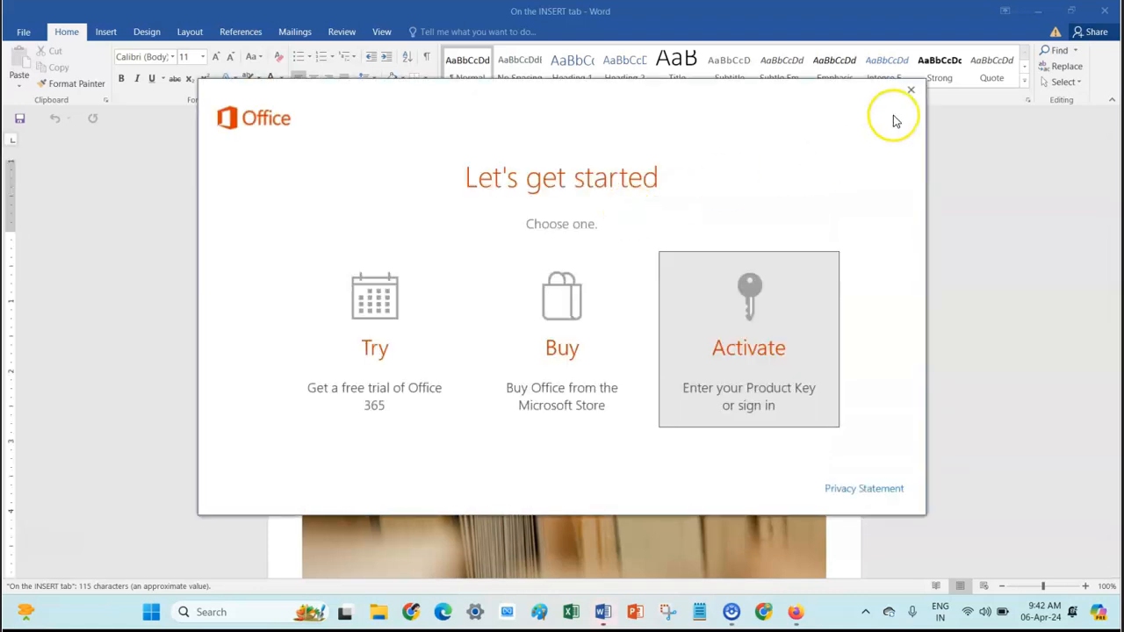
pyautogui.click(910, 91)
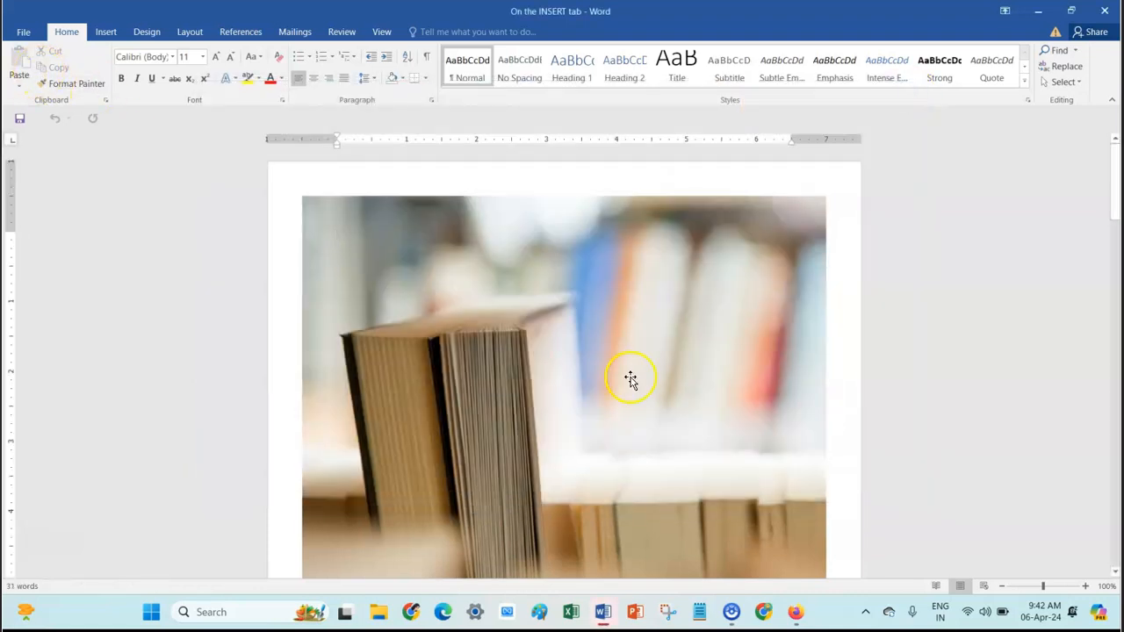
# Check the General section of the cover page gallery for the saved book picture covers, with the cover picture selected.
pyautogui.click(105, 31)
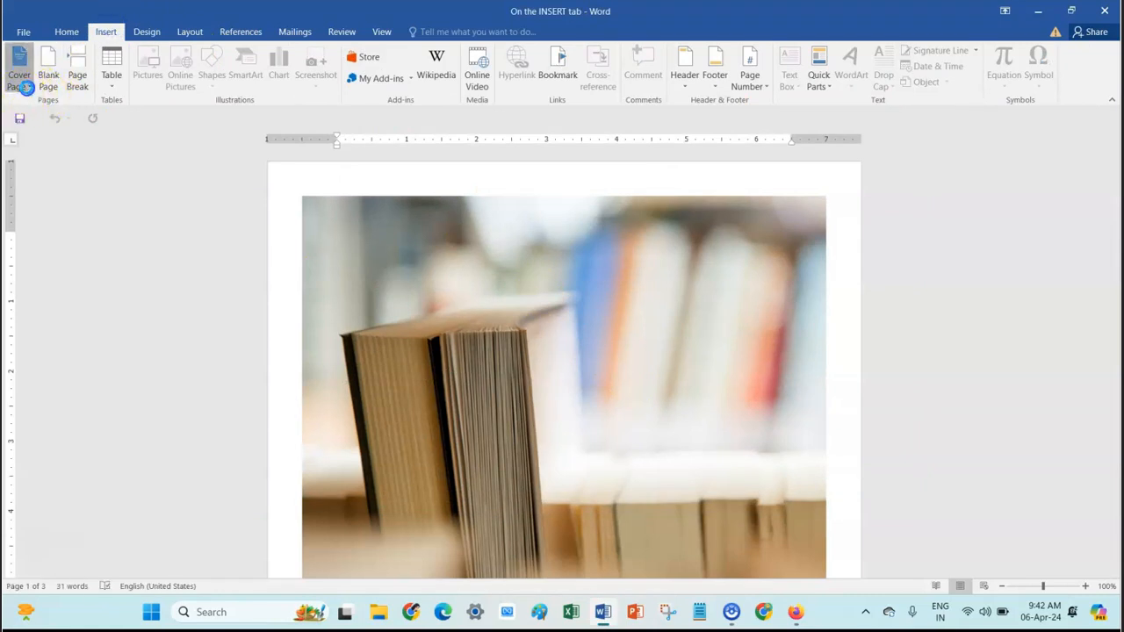
pyautogui.click(27, 88)
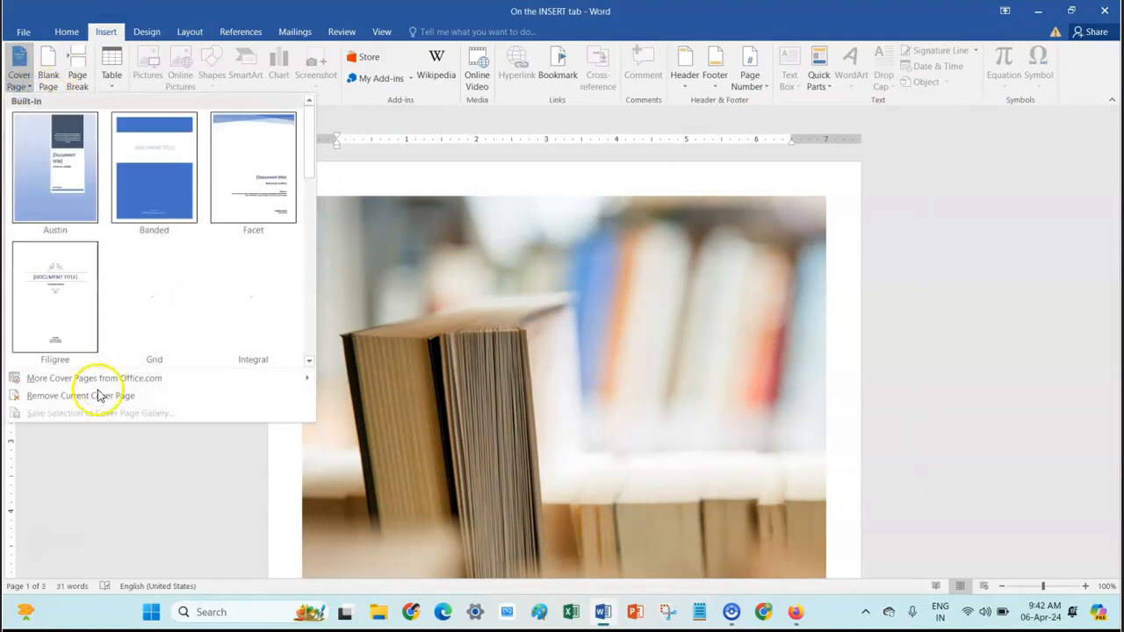
pyautogui.click(544, 410)
pyautogui.click(546, 410)
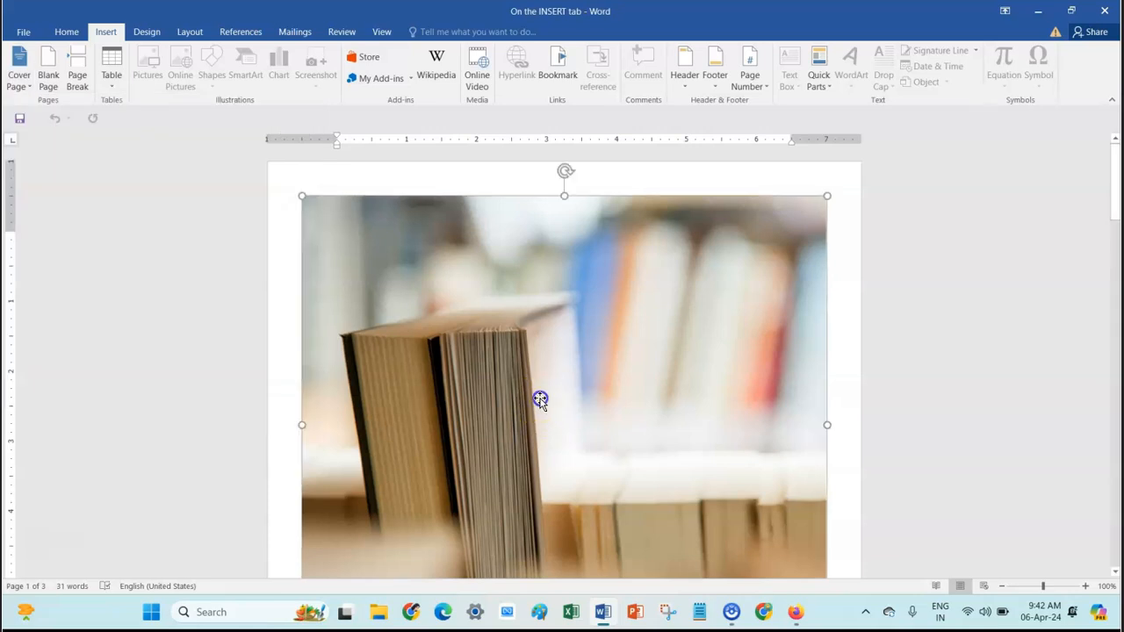
pyautogui.click(27, 85)
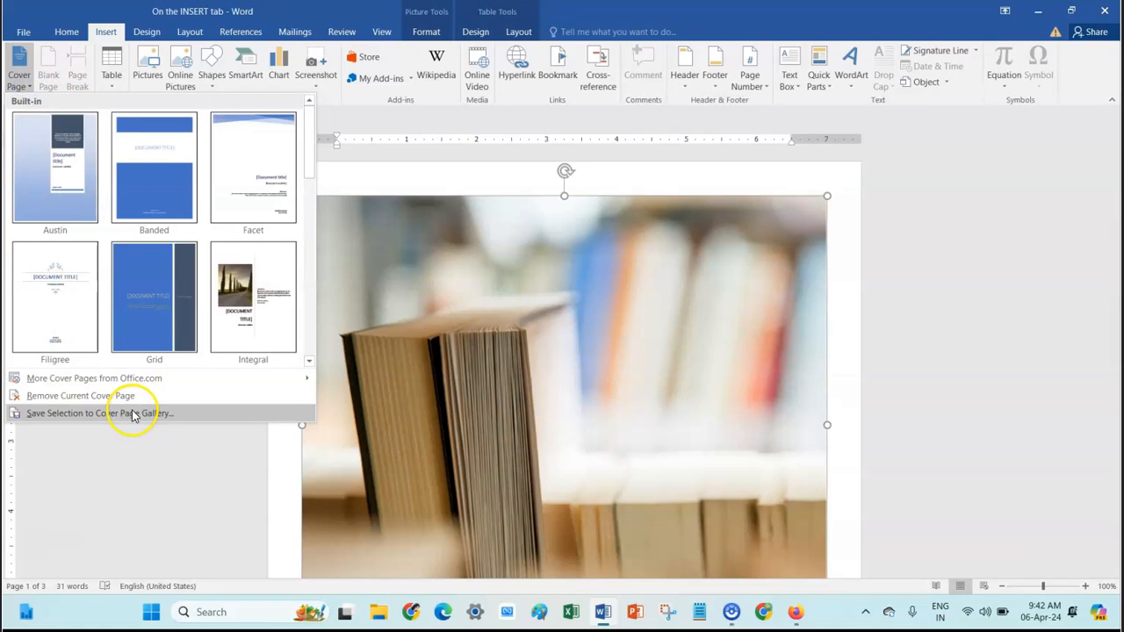
pyautogui.scroll(-10, 143, 294)
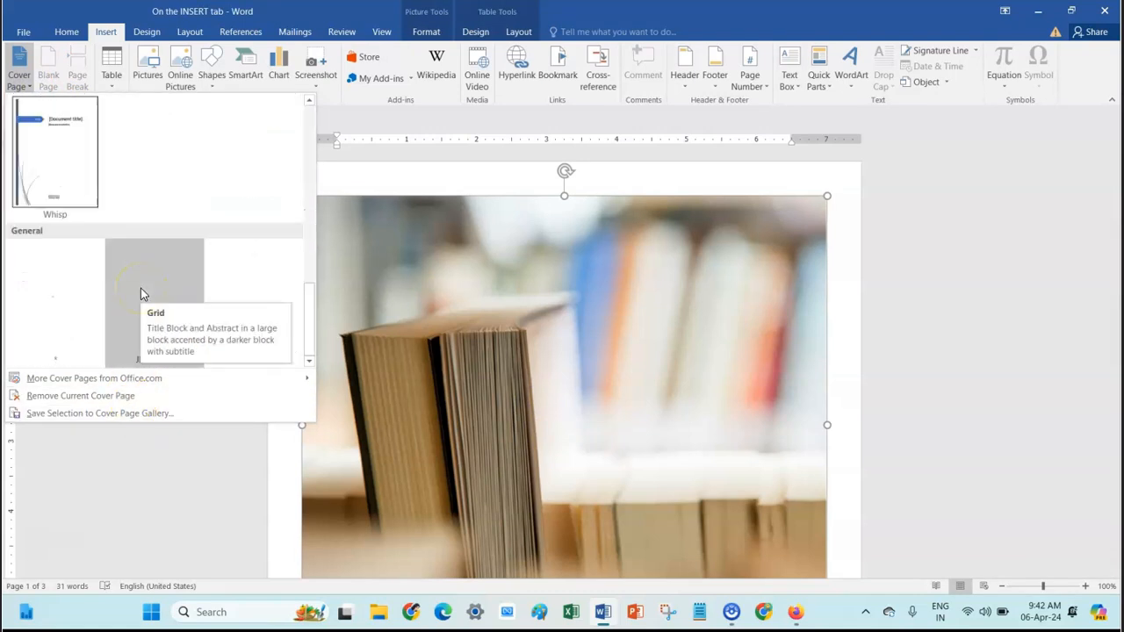
pyautogui.scroll(10, 44, 322)
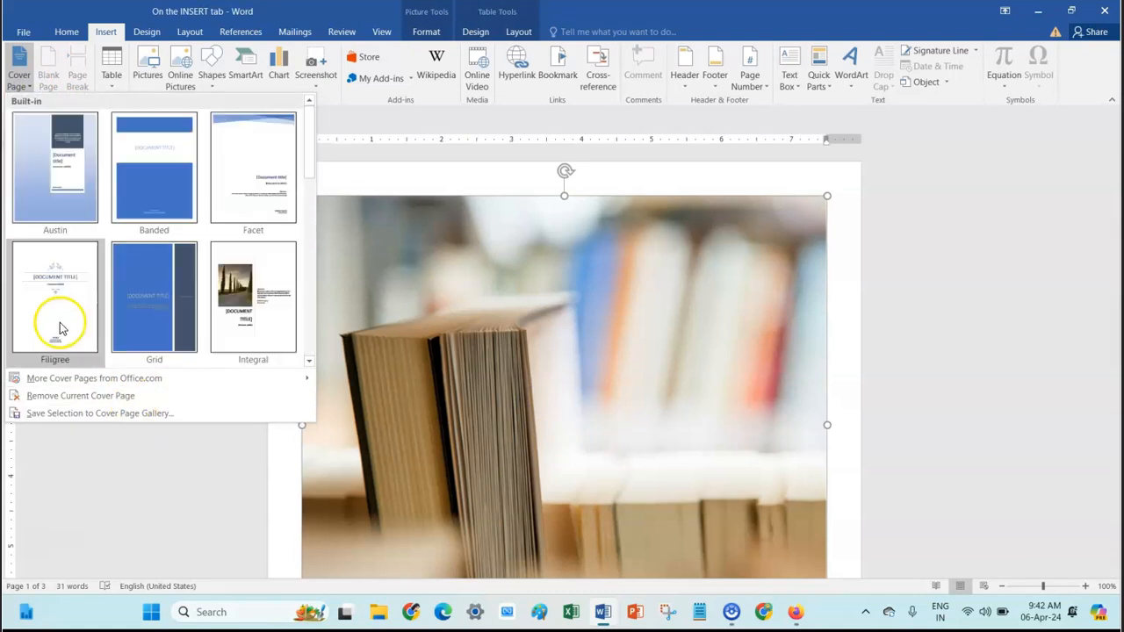
pyautogui.scroll(-10, 70, 316)
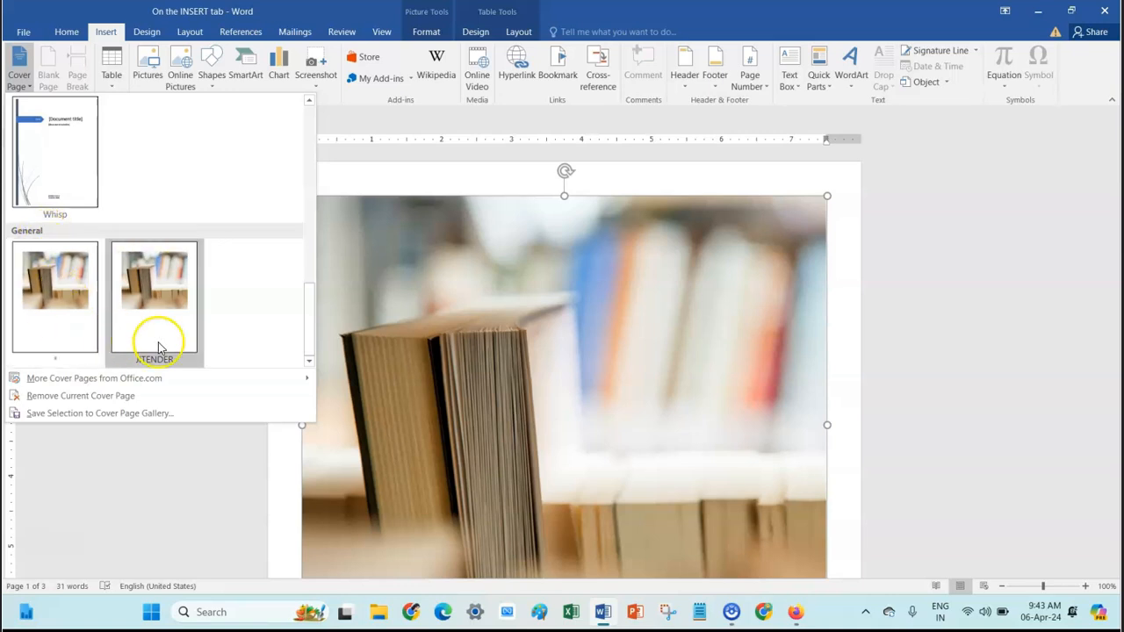
pyautogui.click(515, 277)
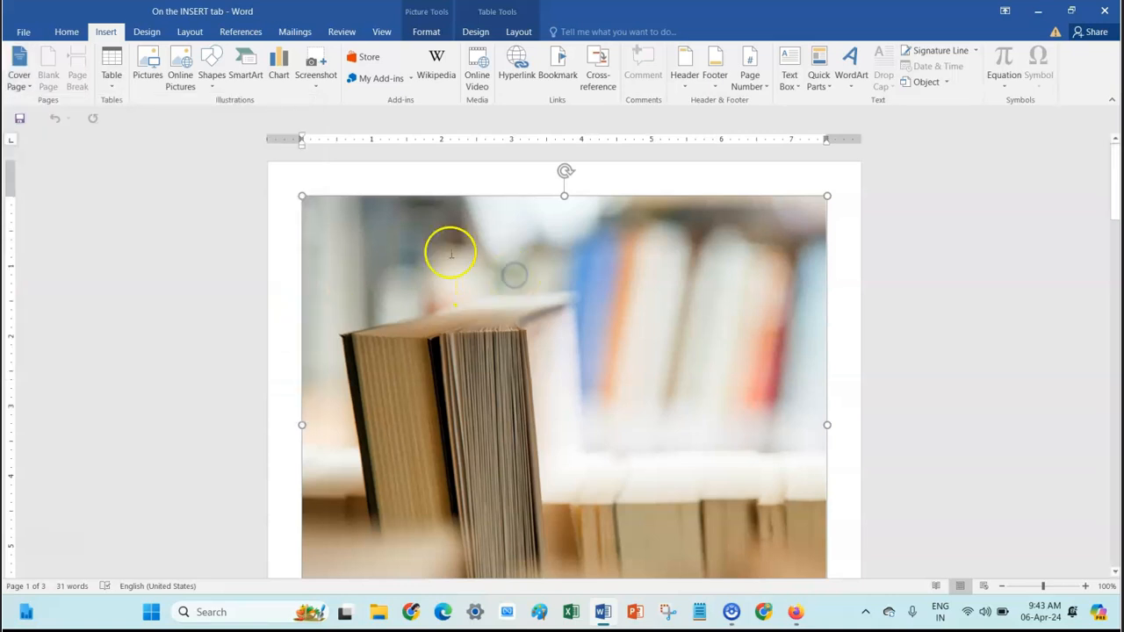
pyautogui.click(506, 175)
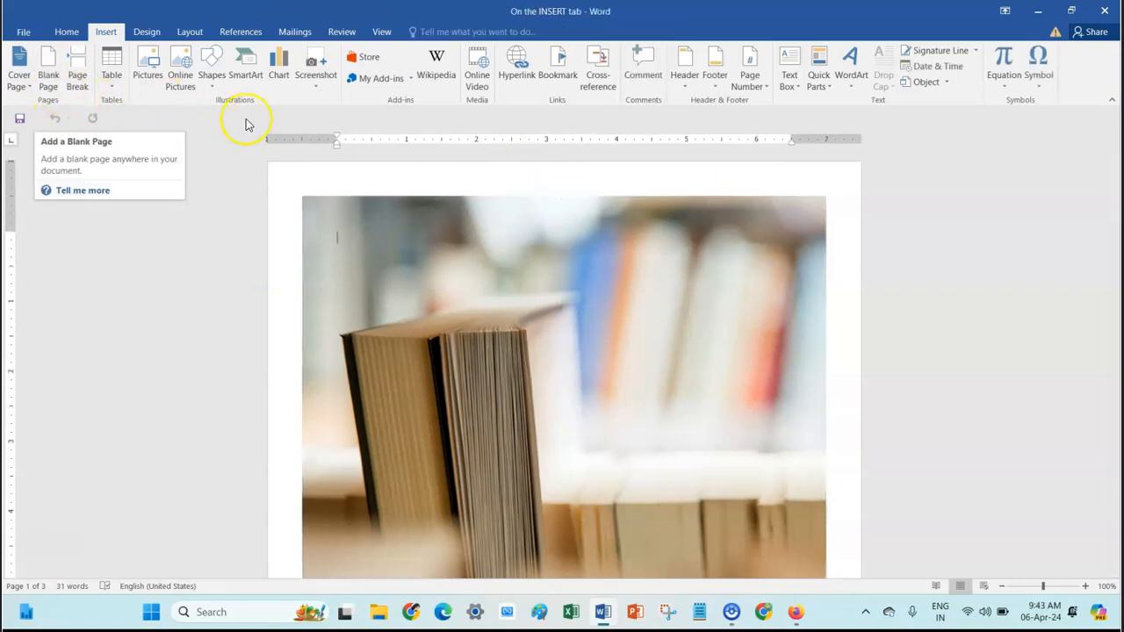
# Insert a blank page at the very start of the document, before the book picture cover page.
pyautogui.click(344, 236)
pyautogui.click(343, 238)
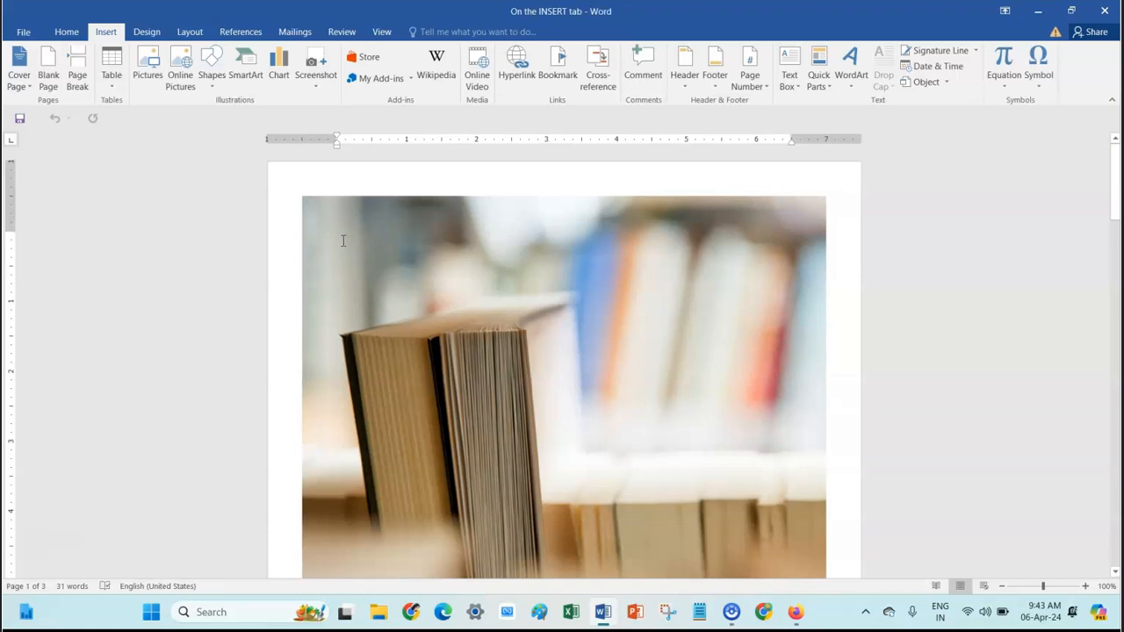
pyautogui.scroll(-6, 432, 308)
pyautogui.scroll(6, 446, 333)
pyautogui.click(49, 77)
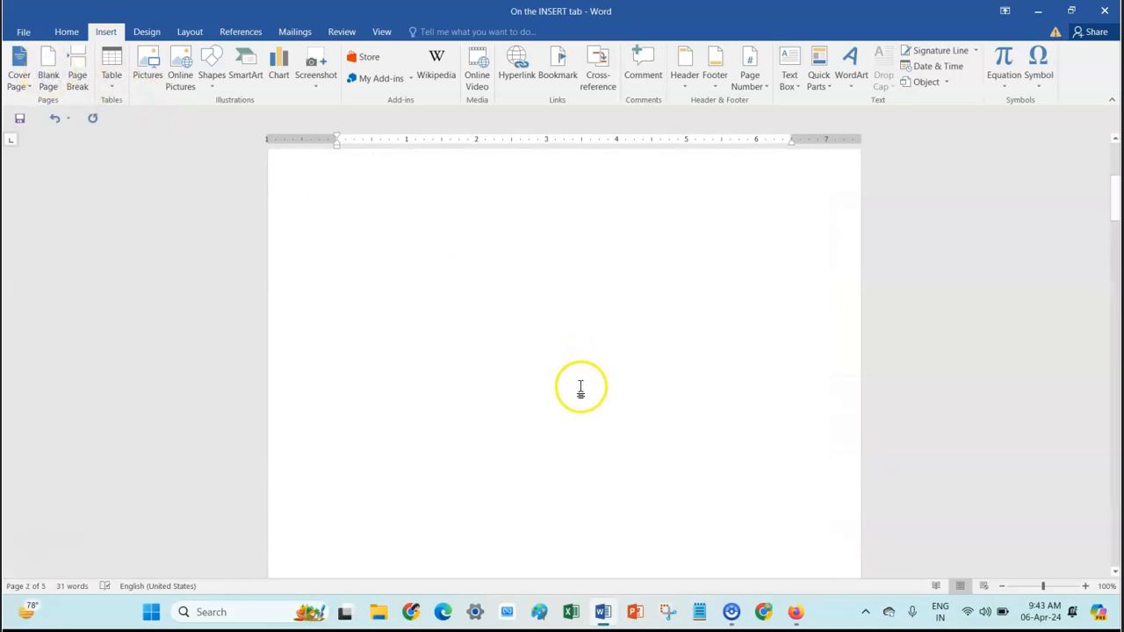
# Look through the document's pages from the inserted blank page to the cover page and the "On the INSERT tab" paragraph.
pyautogui.scroll(-15, 589, 368)
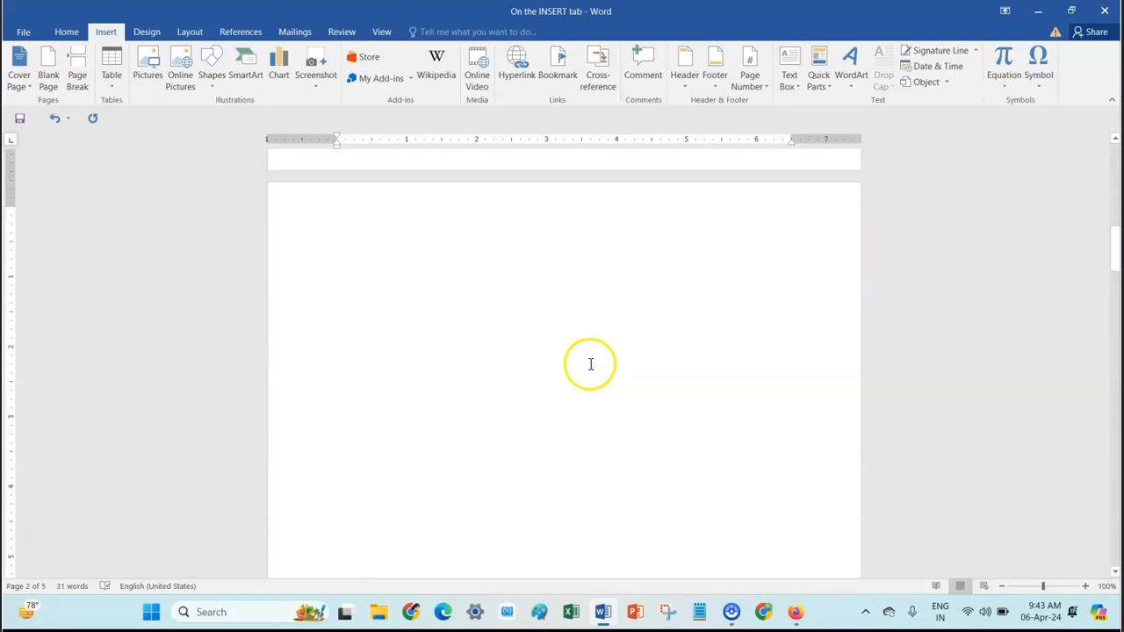
pyautogui.scroll(-2, 592, 364)
pyautogui.scroll(8, 593, 365)
pyautogui.scroll(-15, 594, 363)
pyautogui.scroll(-5, 595, 360)
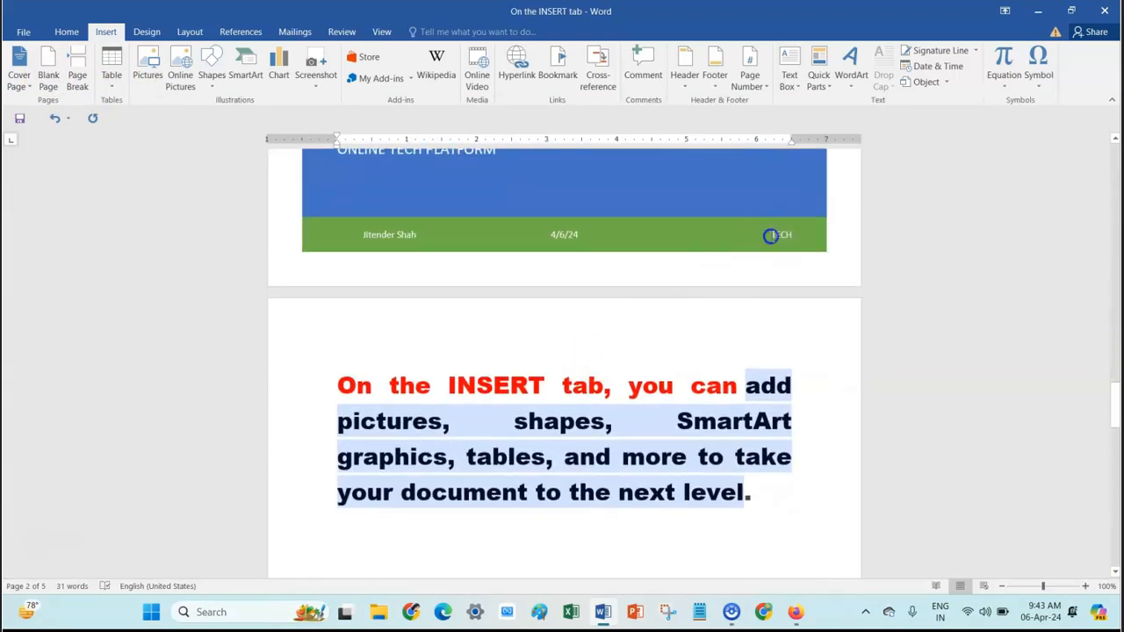
pyautogui.click(771, 235)
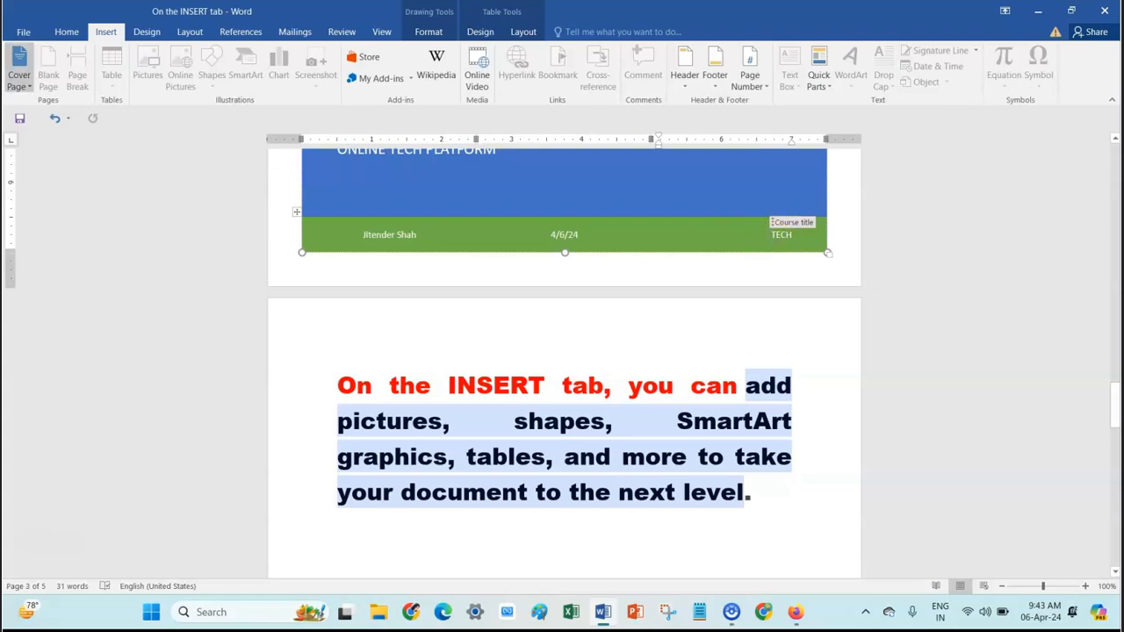
pyautogui.click(750, 269)
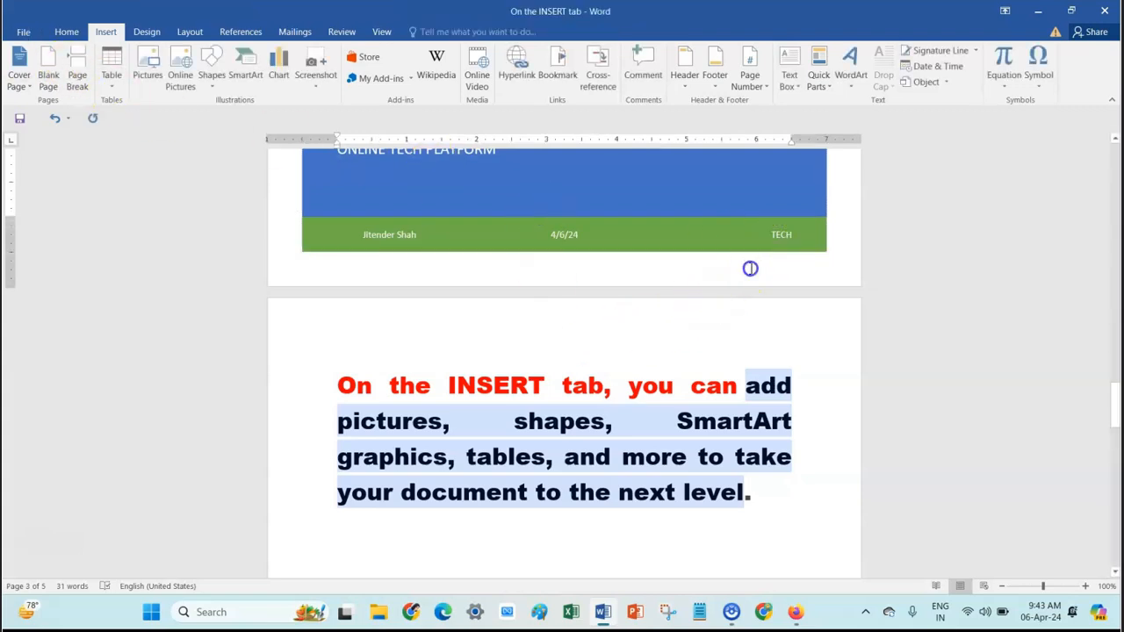
pyautogui.scroll(3, 746, 254)
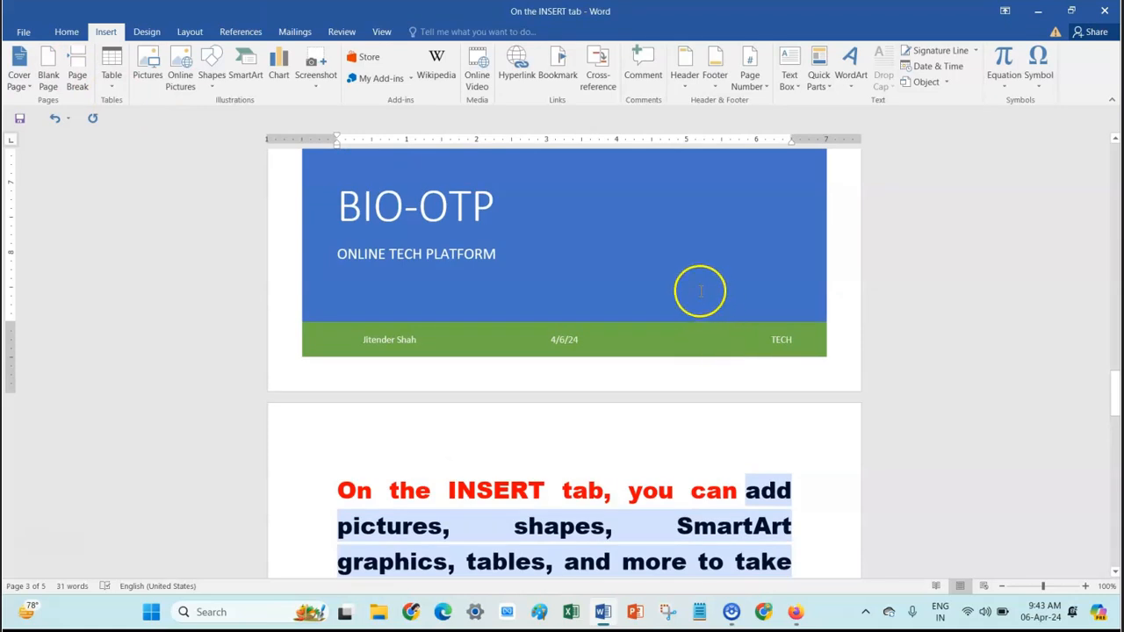
pyautogui.click(683, 268)
pyautogui.scroll(-4, 632, 388)
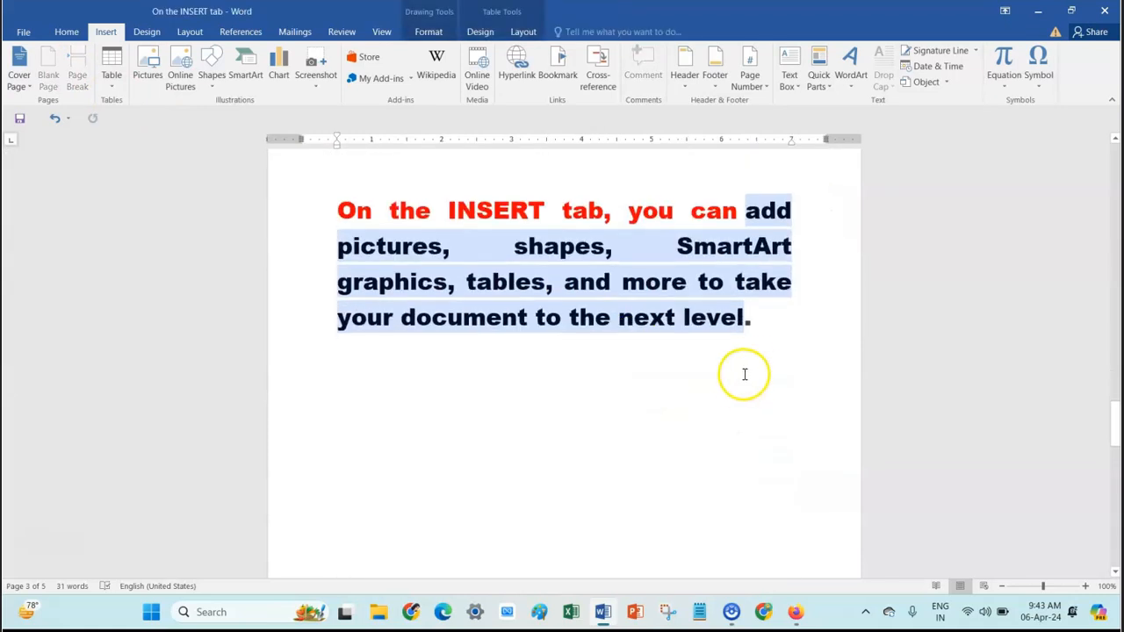
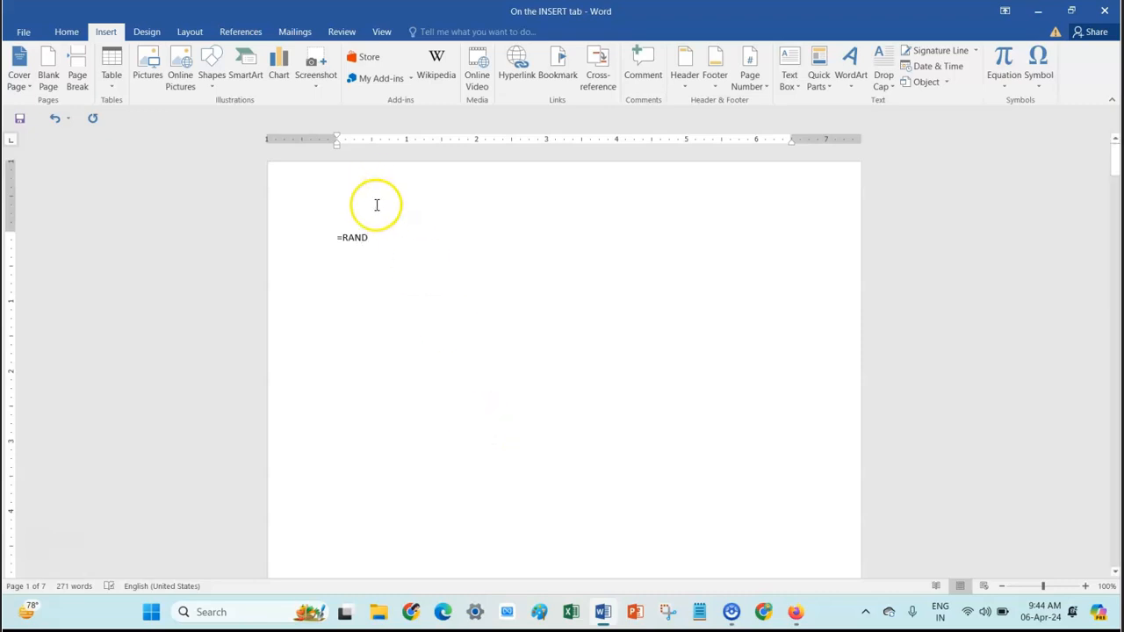
# Complete the formula on the first page as =RAND() and generate the sample paragraphs.
pyautogui.click(378, 240)
pyautogui.write('()')
pyautogui.press('Return')
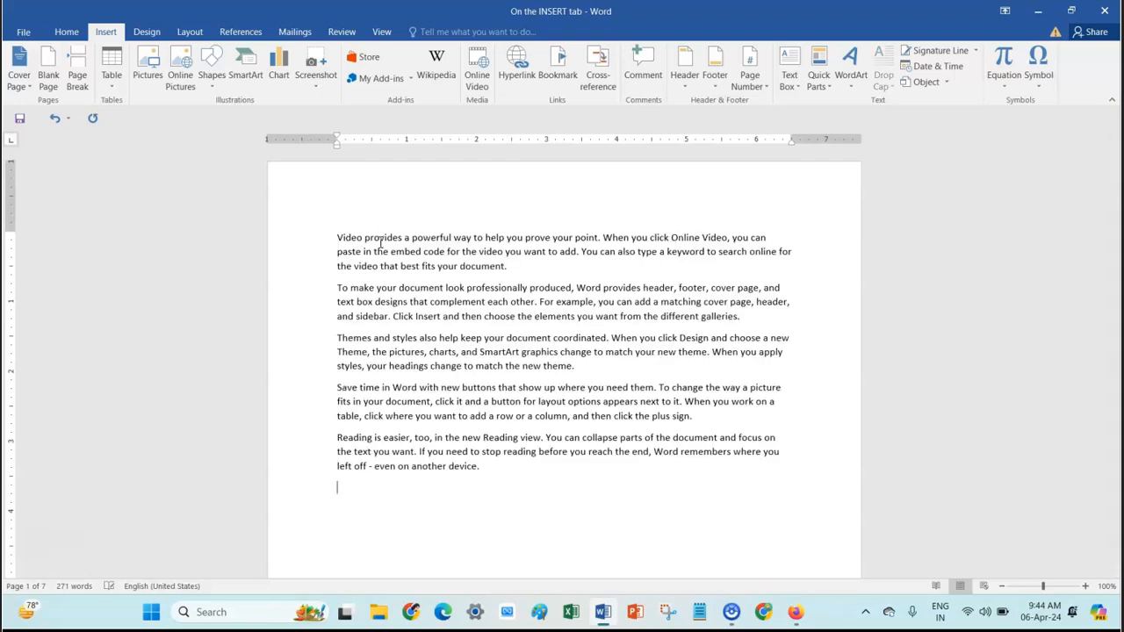
# Insert a page break below the sample paragraphs on the second page.
pyautogui.scroll(-10, 559, 352)
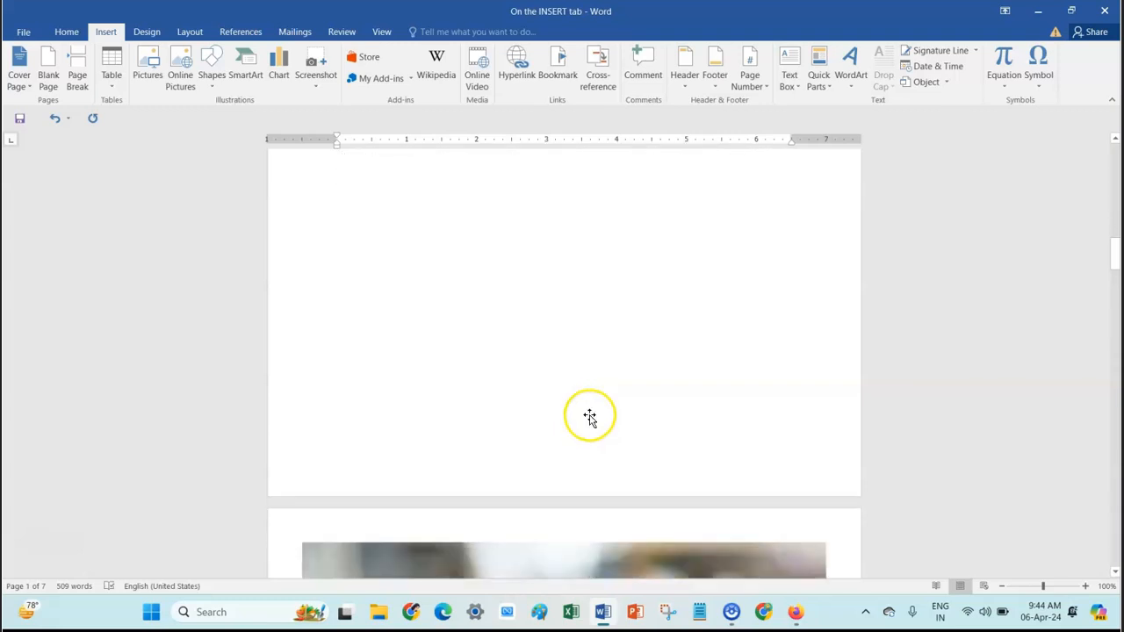
pyautogui.scroll(8, 610, 424)
pyautogui.scroll(-3, 580, 263)
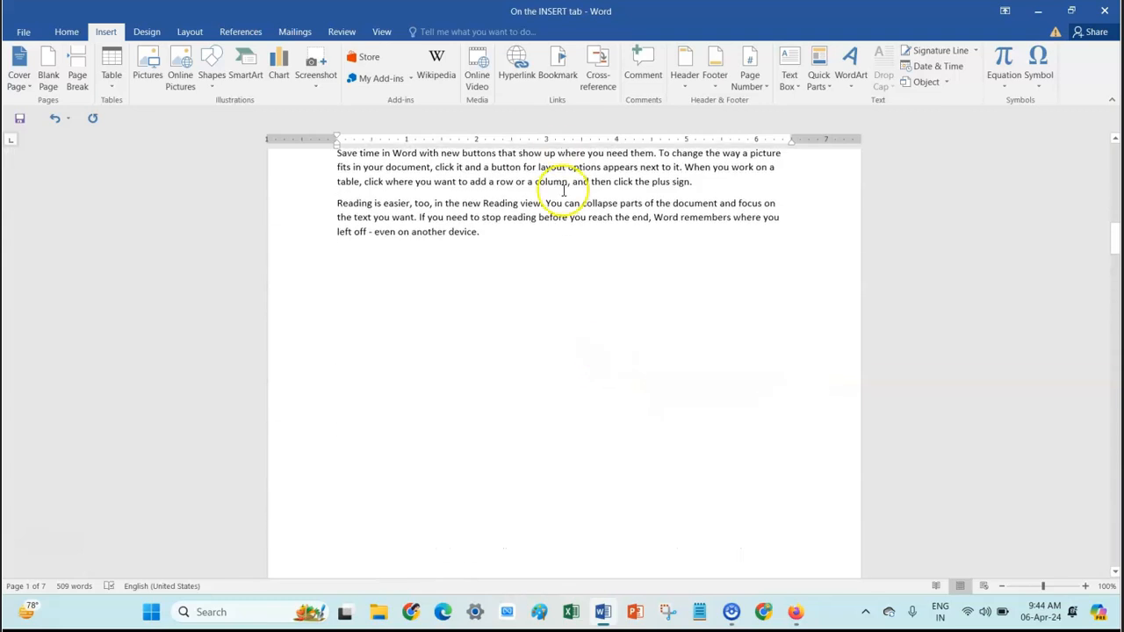
pyautogui.scroll(-6, 569, 436)
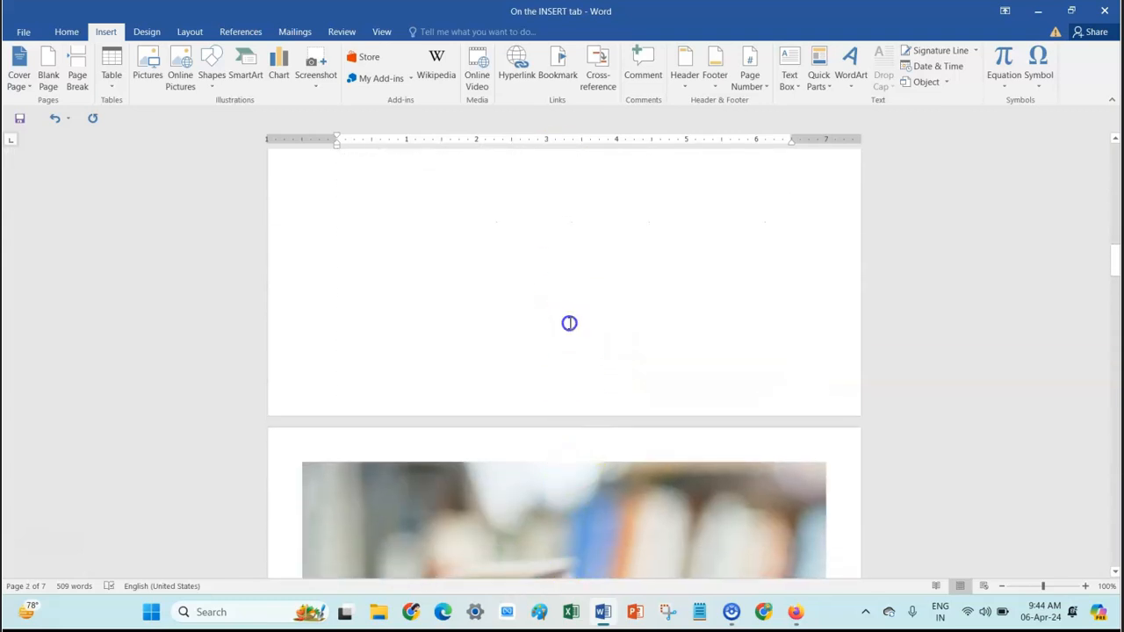
pyautogui.scroll(6, 569, 324)
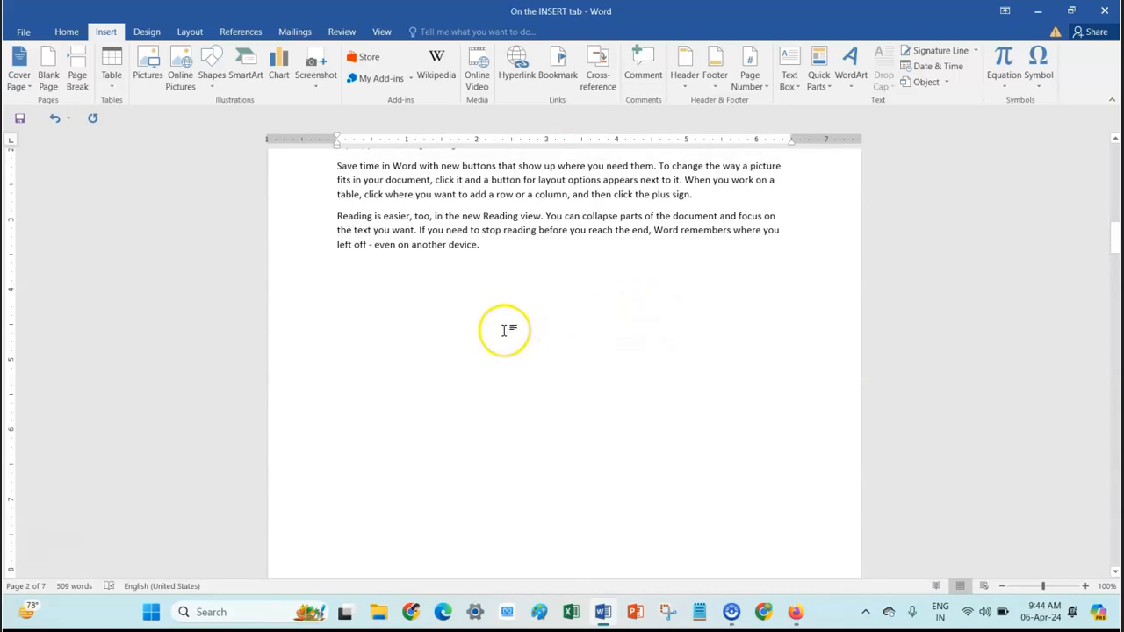
pyautogui.click(79, 76)
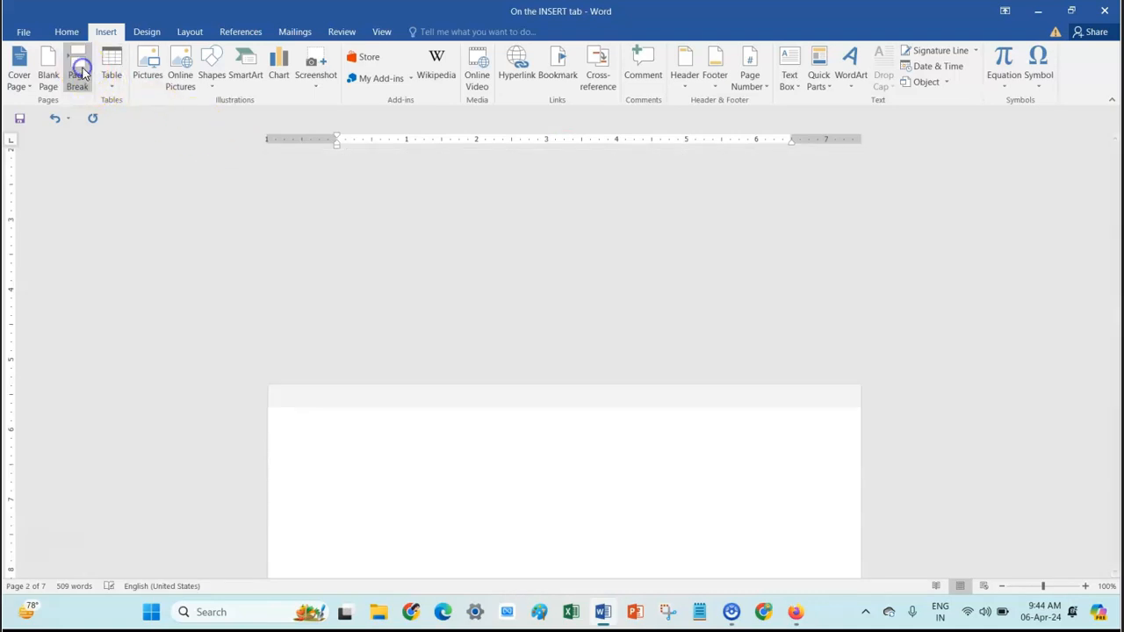
# Look through the pages before and after the inserted page break, back to the sample text on the first page.
pyautogui.scroll(-3, 650, 364)
pyautogui.scroll(8, 650, 383)
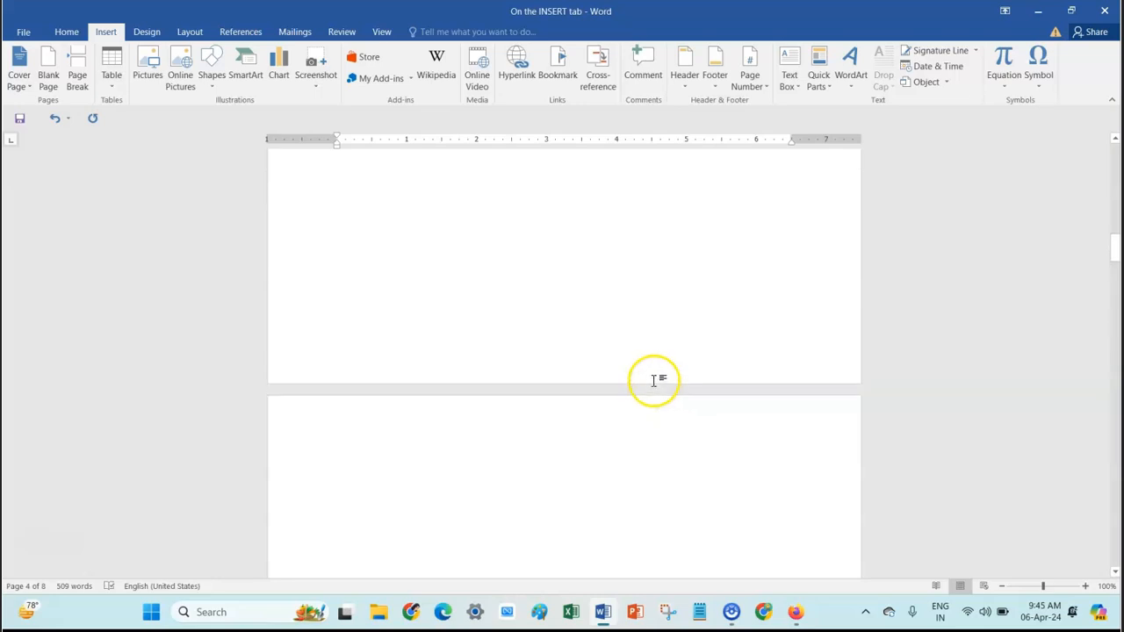
pyautogui.scroll(-10, 660, 514)
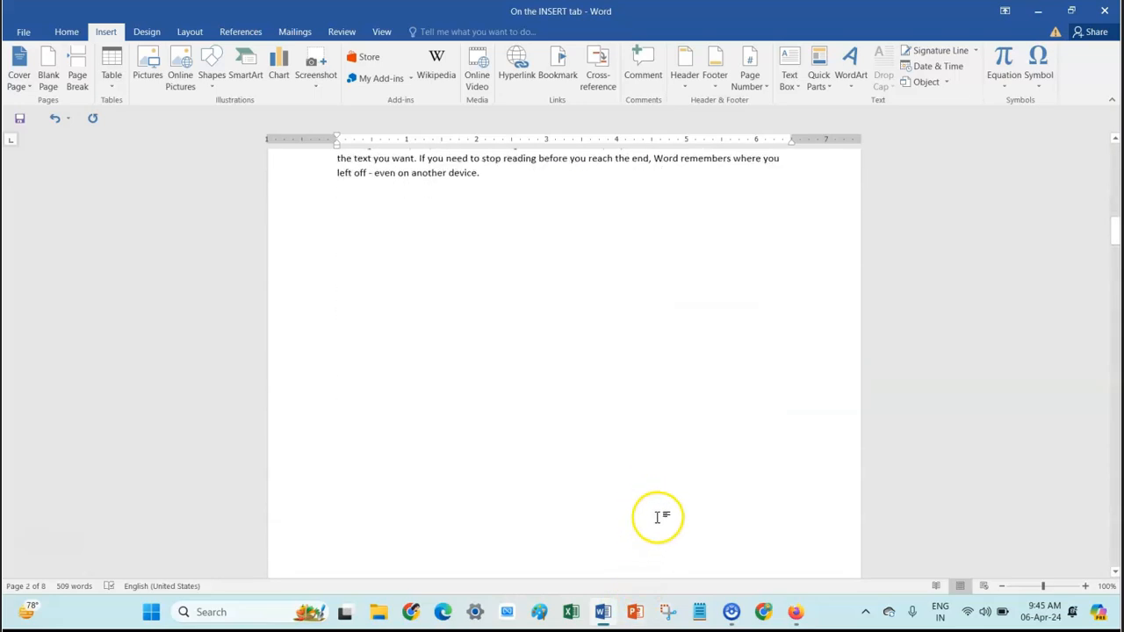
pyautogui.scroll(-3, 661, 504)
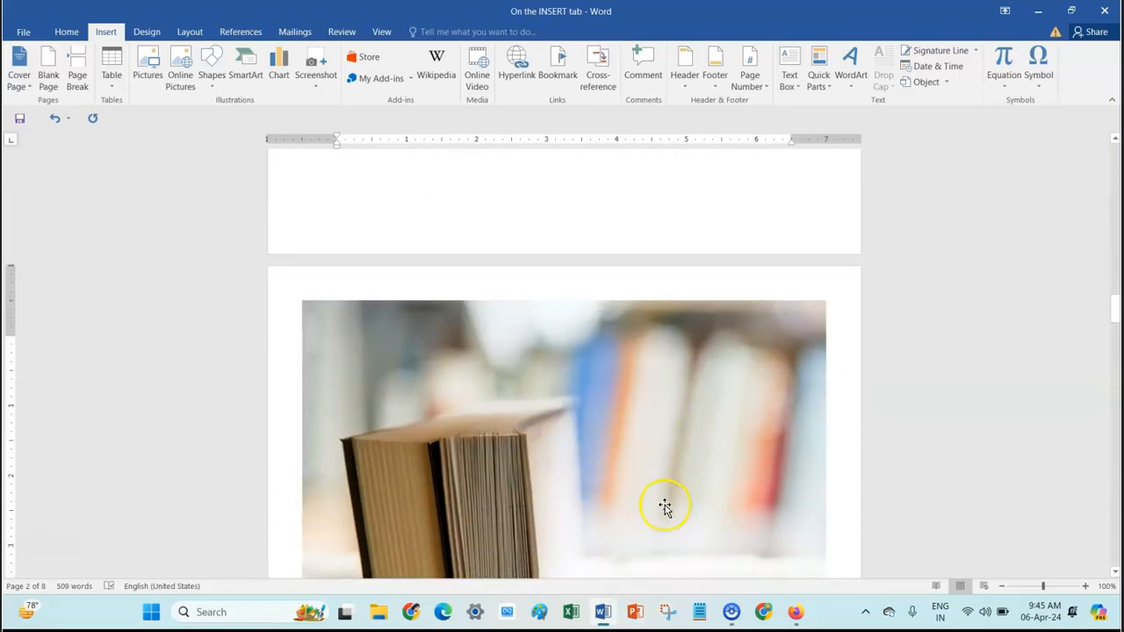
pyautogui.scroll(10, 665, 501)
pyautogui.scroll(4, 617, 401)
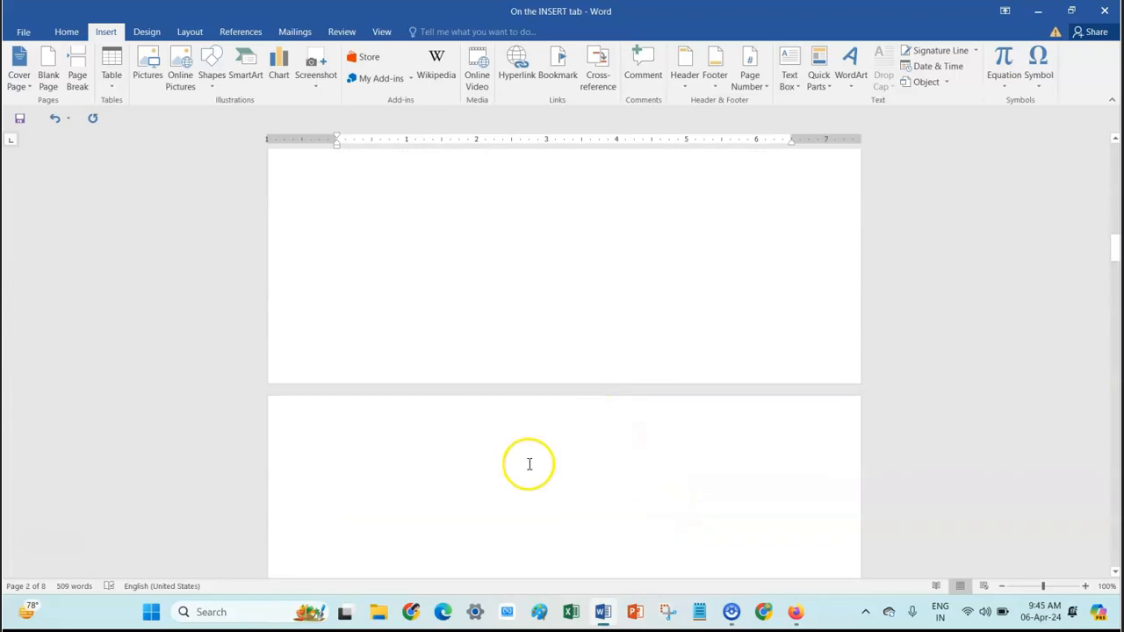
pyautogui.scroll(8, 542, 459)
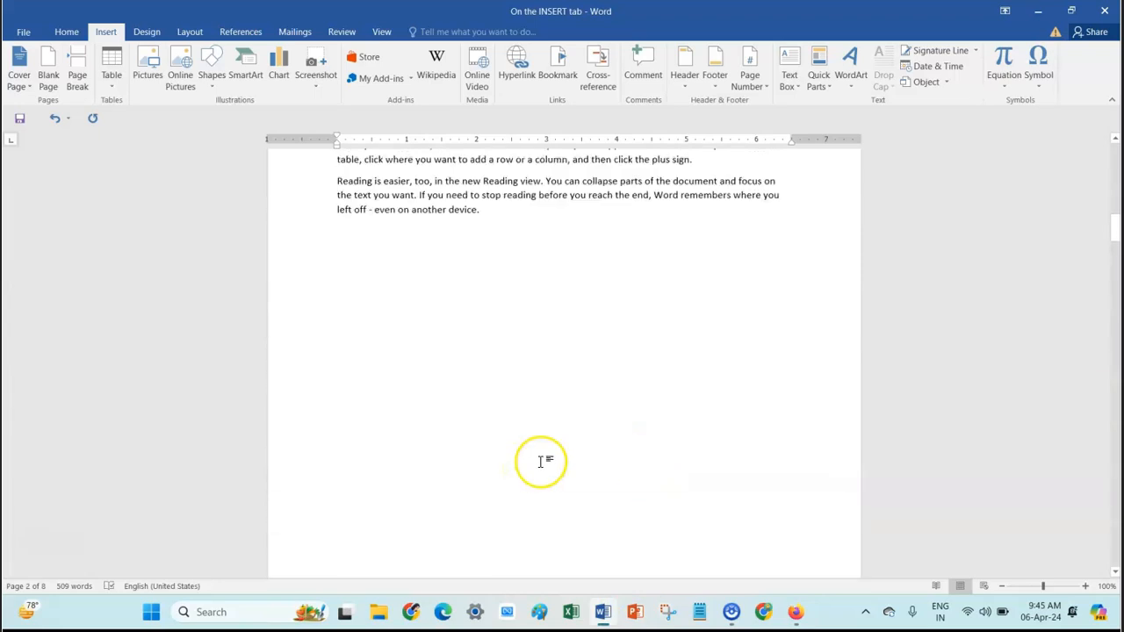
pyautogui.scroll(10, 616, 488)
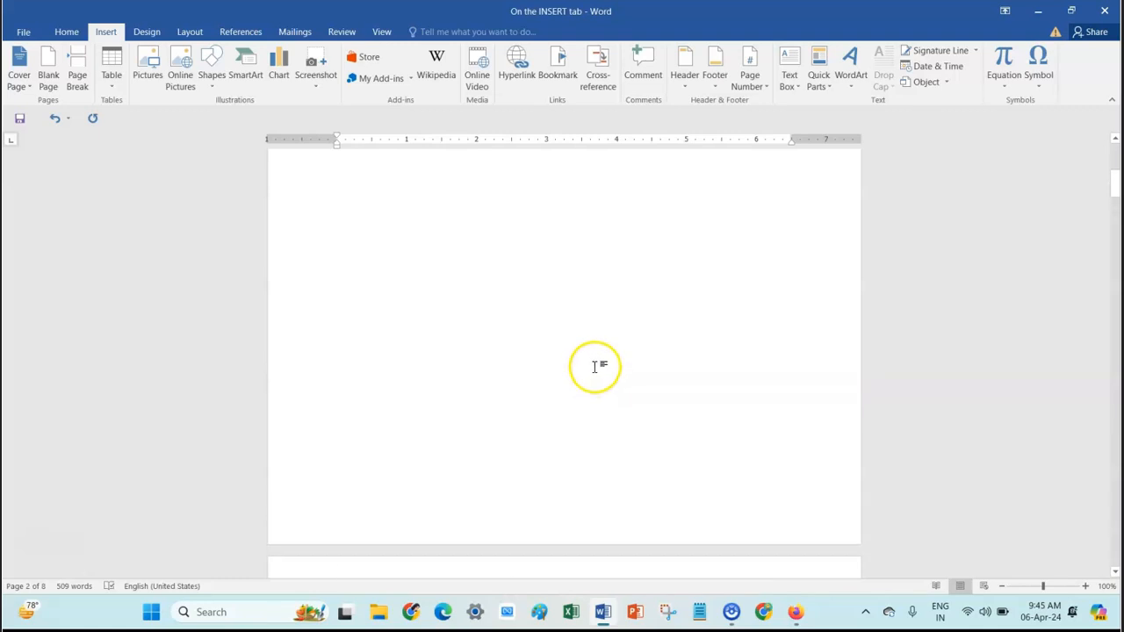
pyautogui.scroll(1, 590, 359)
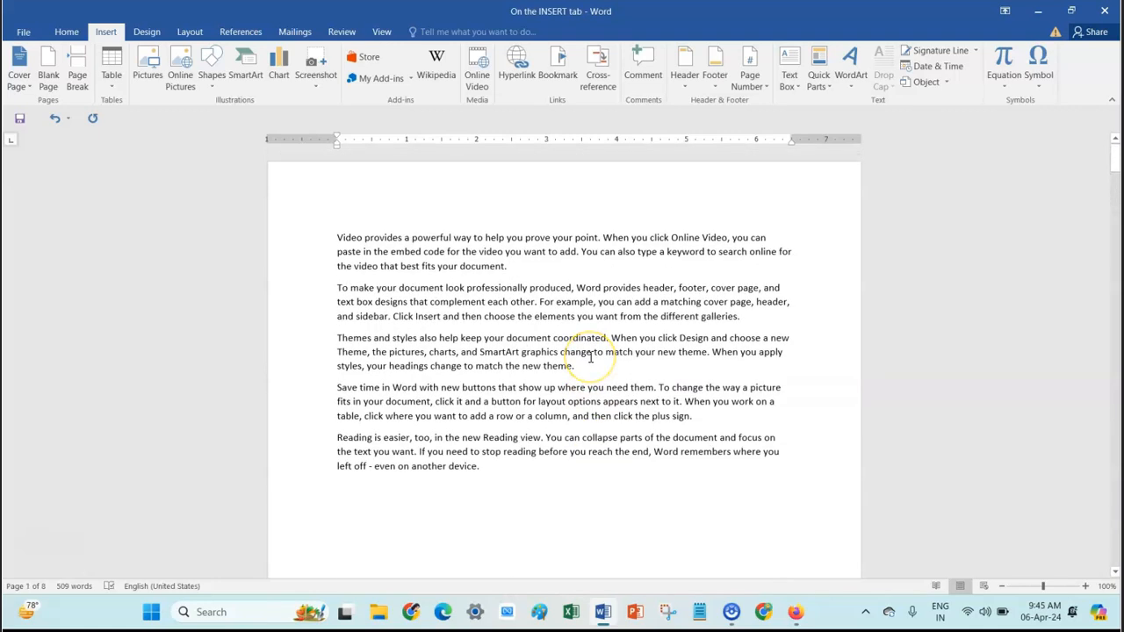
pyautogui.scroll(-6, 590, 355)
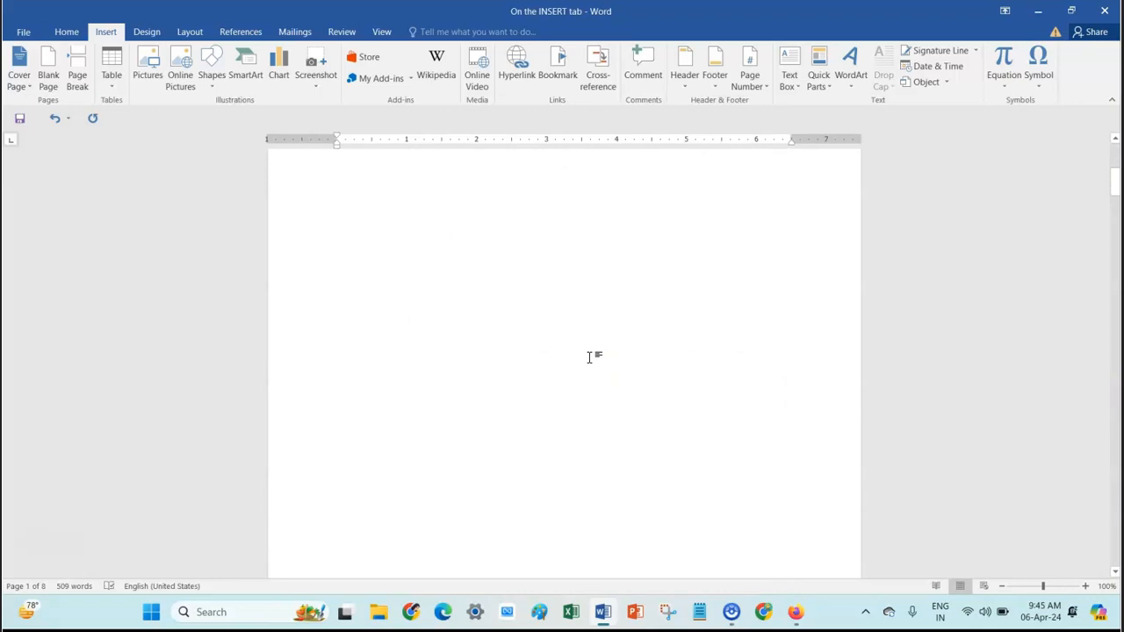
pyautogui.scroll(-5, 587, 362)
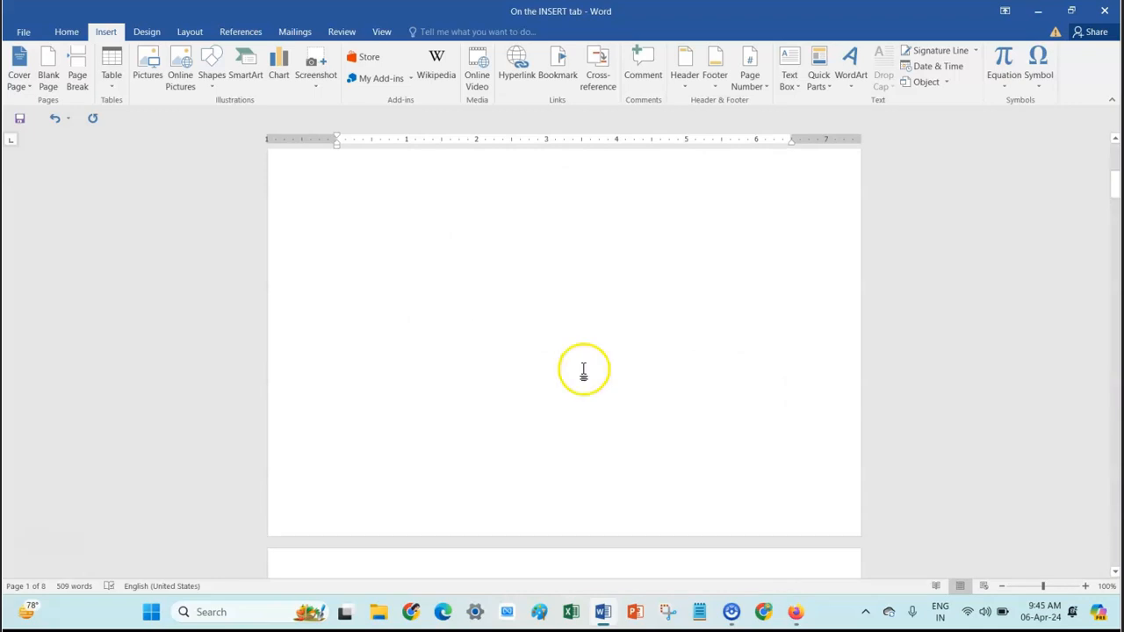
pyautogui.click(553, 231)
pyautogui.scroll(11, 555, 231)
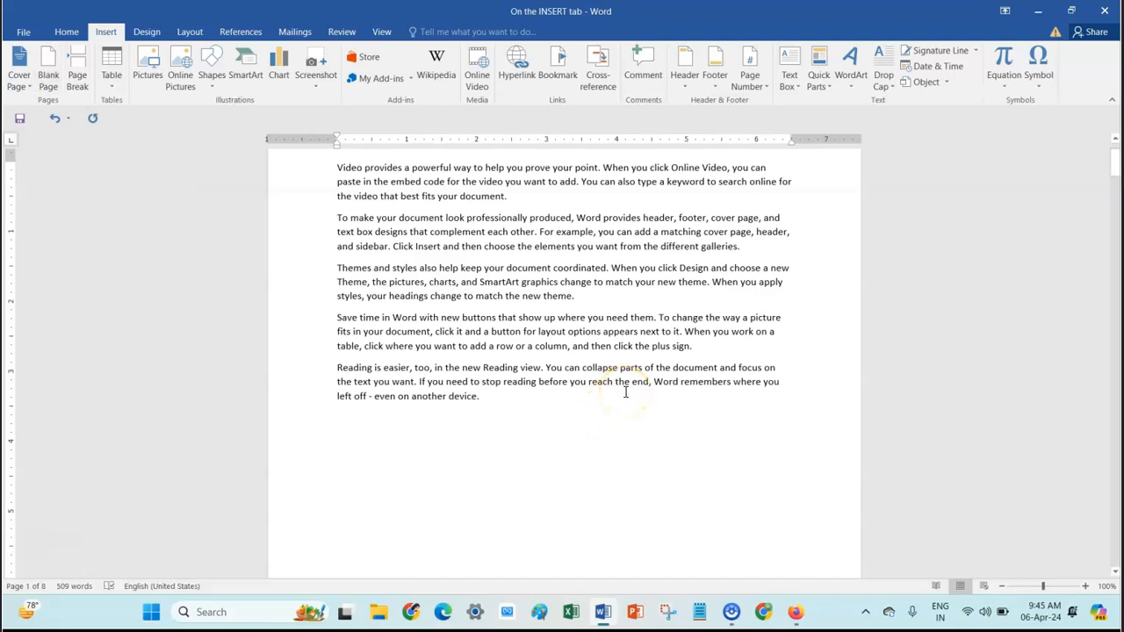
pyautogui.scroll(2, 633, 387)
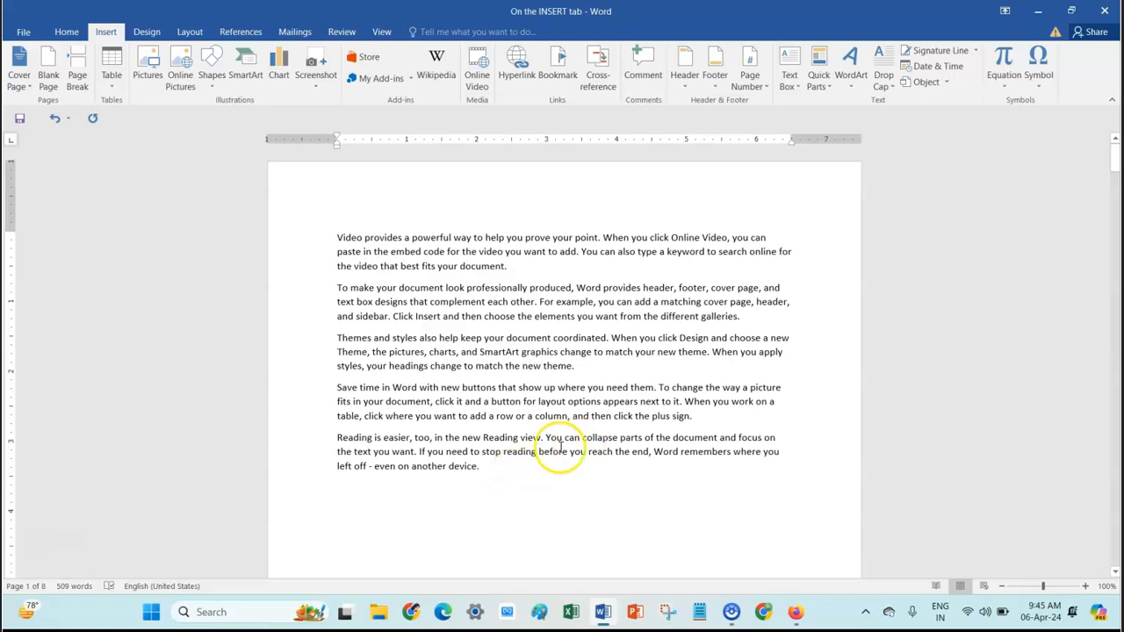
# Insert a table of 8 columns and 5 rows below the sample paragraphs on the second page.
pyautogui.click(120, 91)
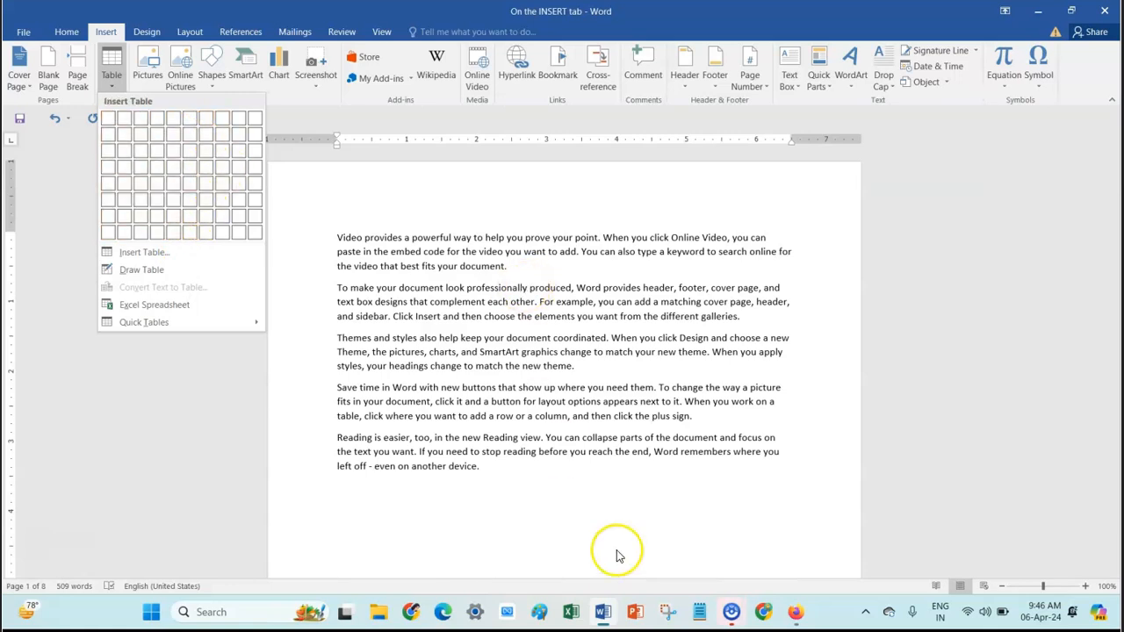
pyautogui.scroll(-3, 515, 457)
pyautogui.scroll(5, 526, 439)
pyautogui.scroll(-10, 533, 421)
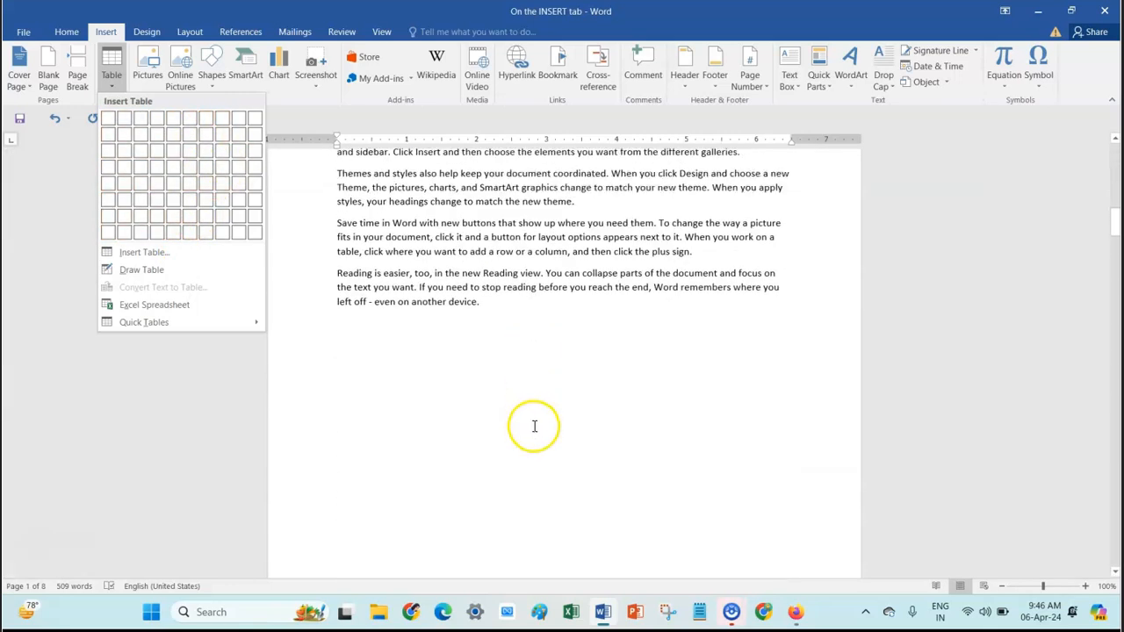
pyautogui.click(467, 248)
pyautogui.scroll(5, 527, 334)
pyautogui.click(457, 342)
pyautogui.click(418, 296)
pyautogui.click(454, 300)
pyautogui.click(526, 253)
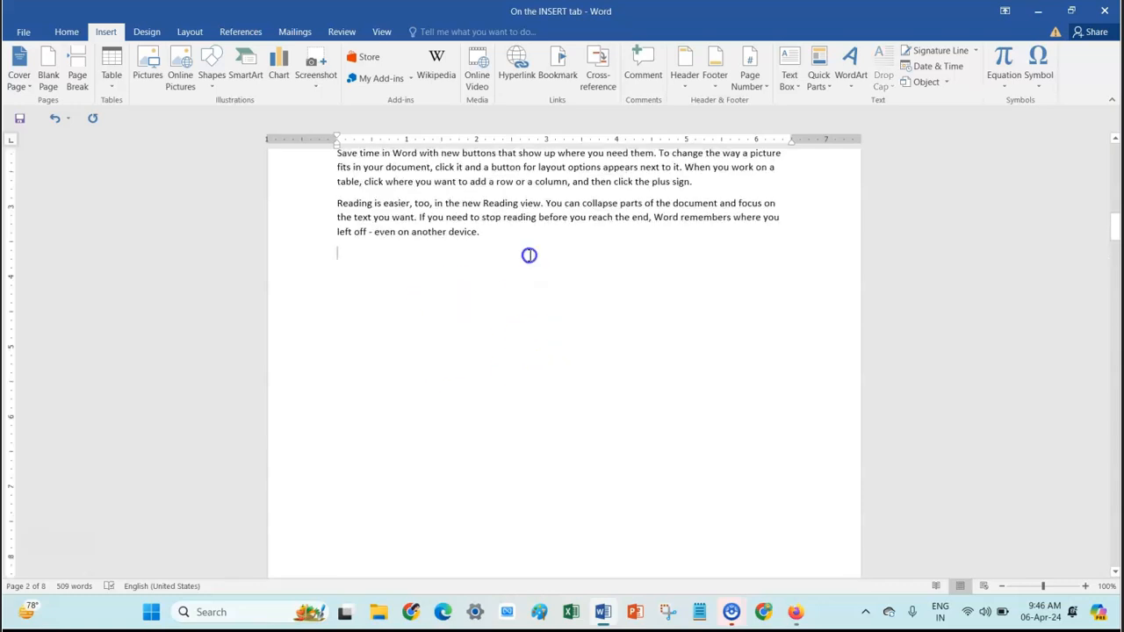
pyautogui.click(111, 79)
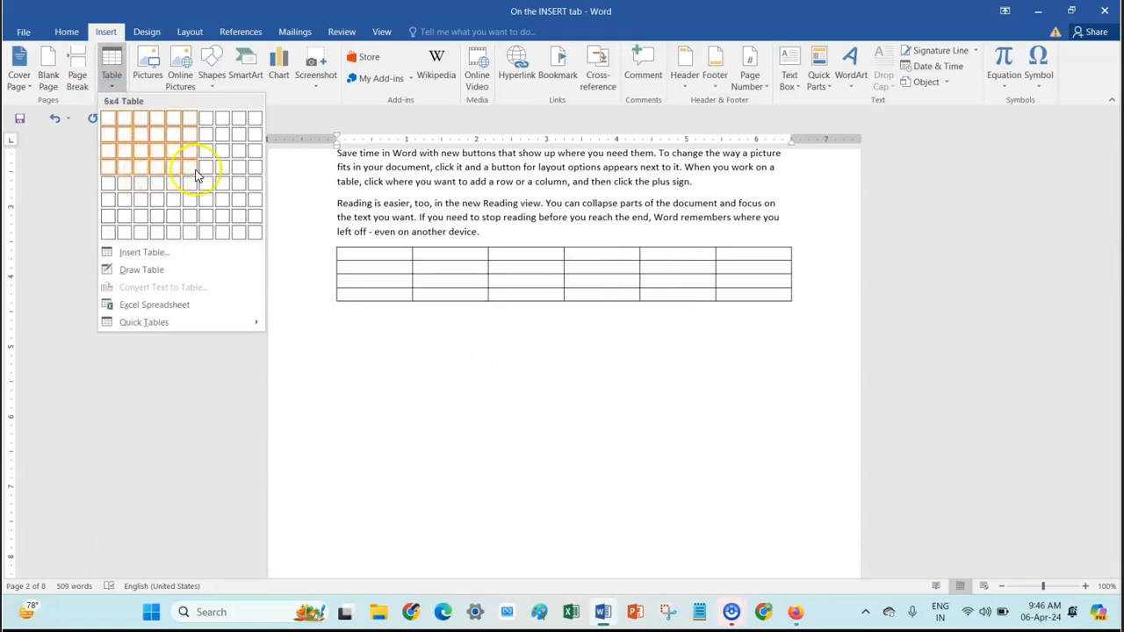
pyautogui.click(228, 190)
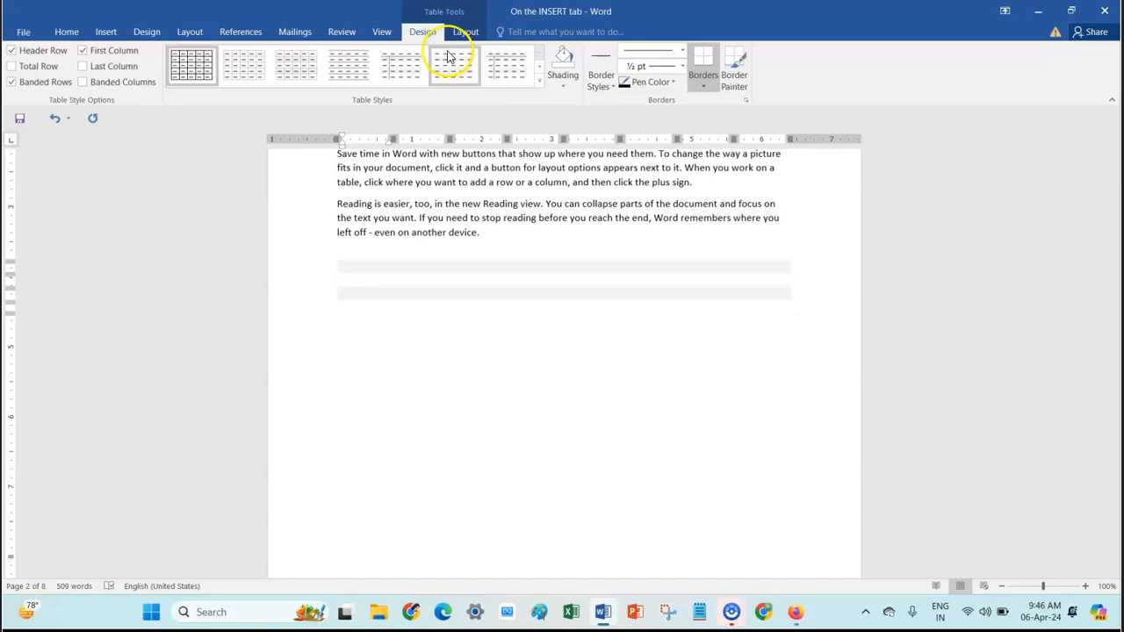
pyautogui.click(105, 32)
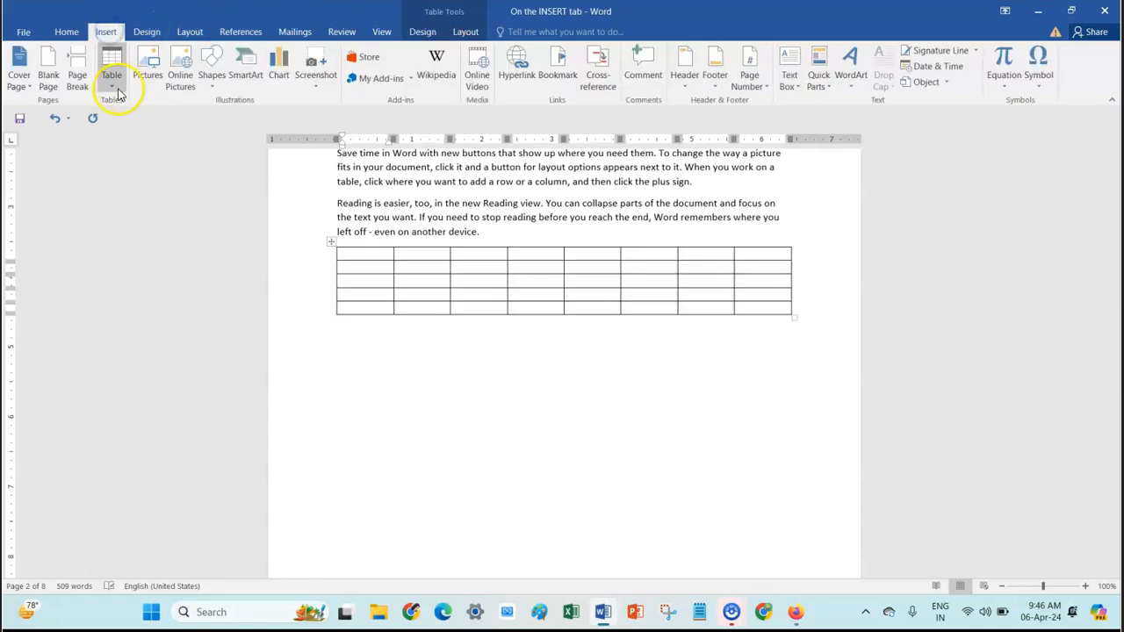
pyautogui.click(116, 90)
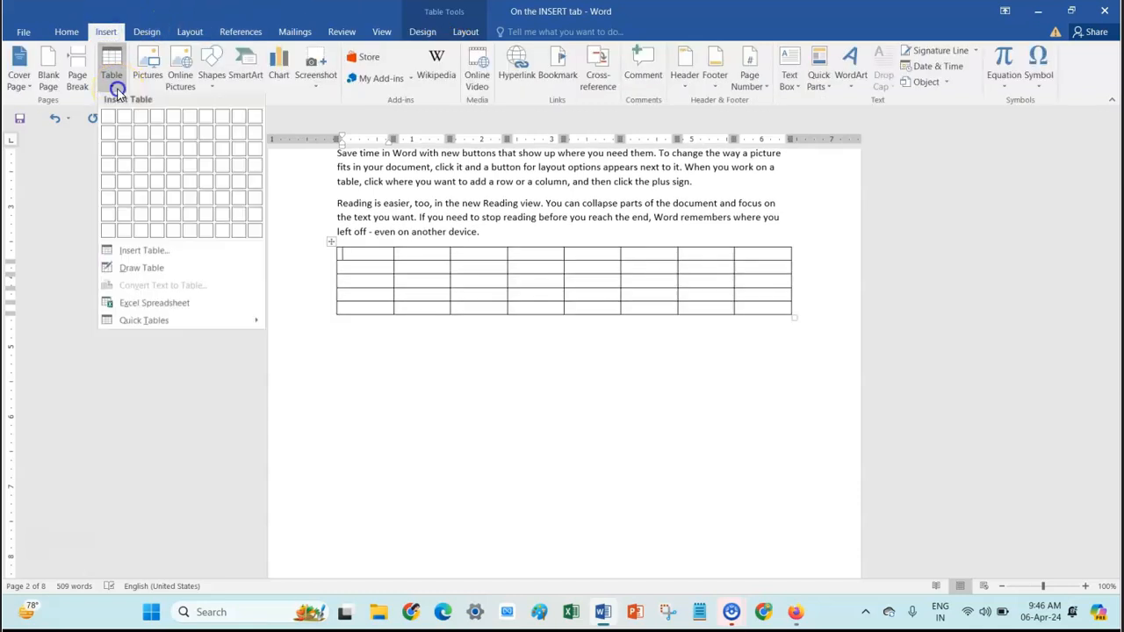
pyautogui.click(154, 255)
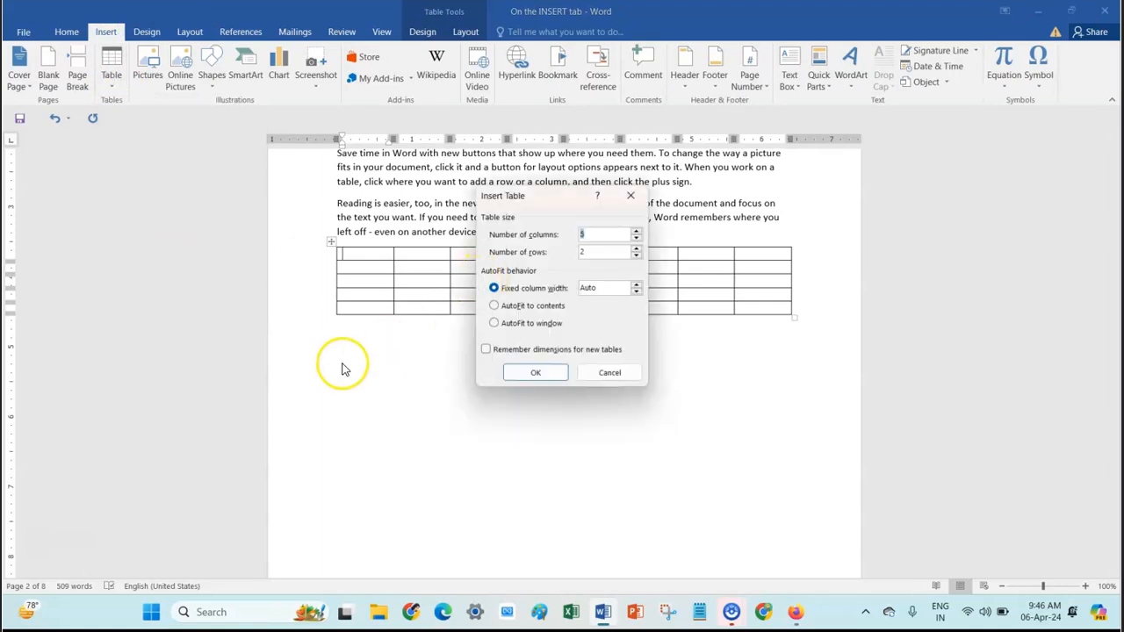
pyautogui.click(636, 373)
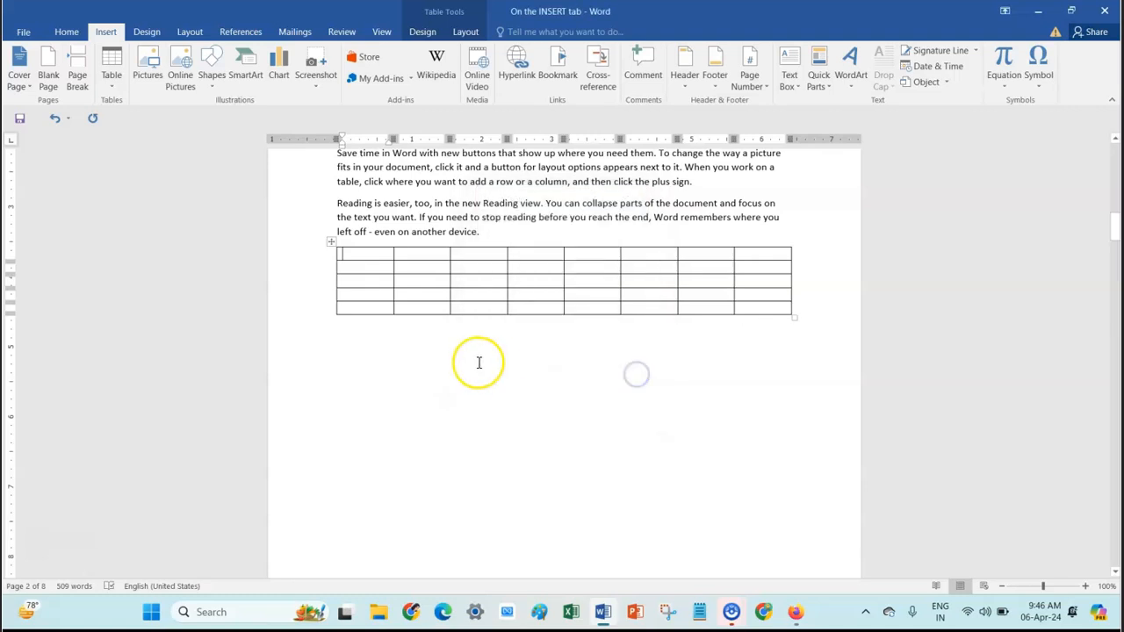
# Add another row at the end of the 8-column table.
pyautogui.click(810, 309)
pyautogui.press('Return')
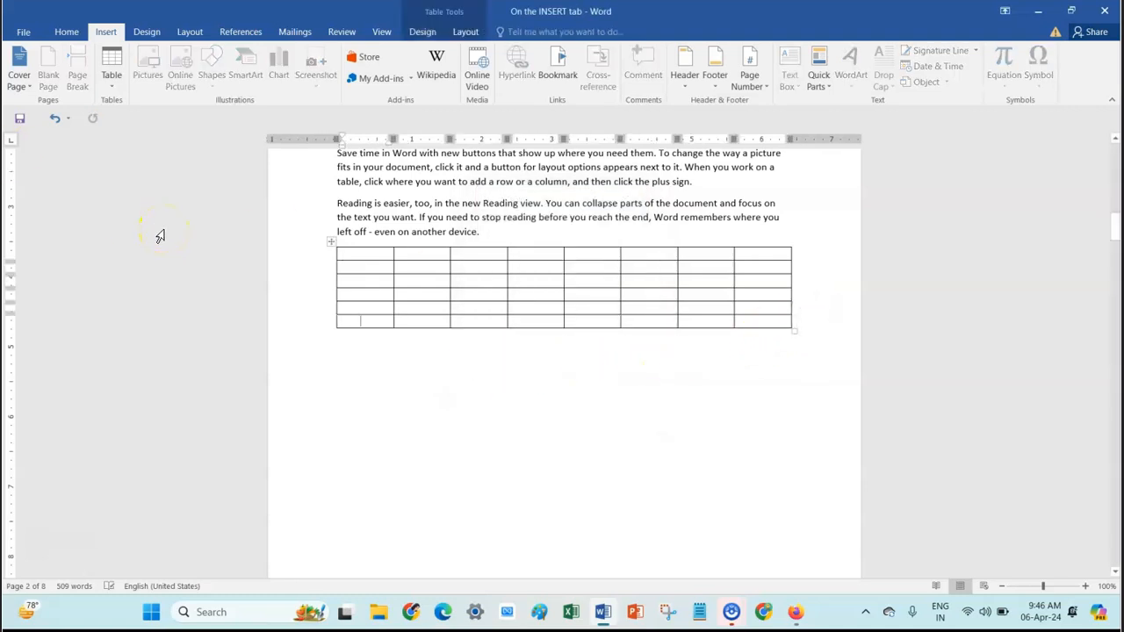
# Insert a second table with 10 columns, 7 rows and automatic fixed column width below the first table.
pyautogui.click(416, 361)
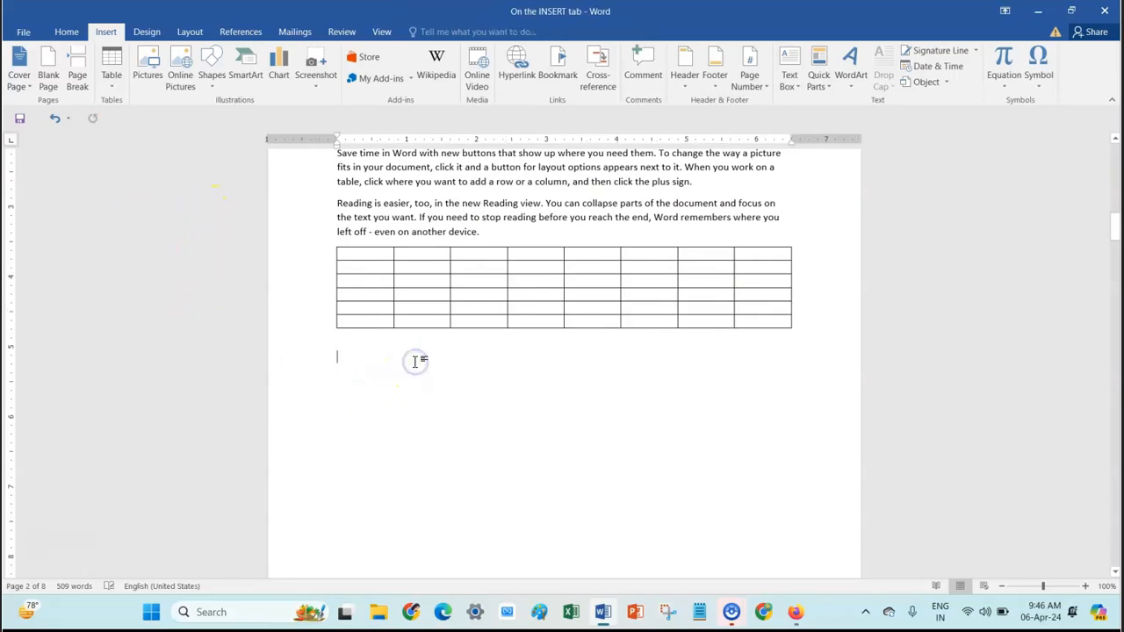
pyautogui.click(111, 77)
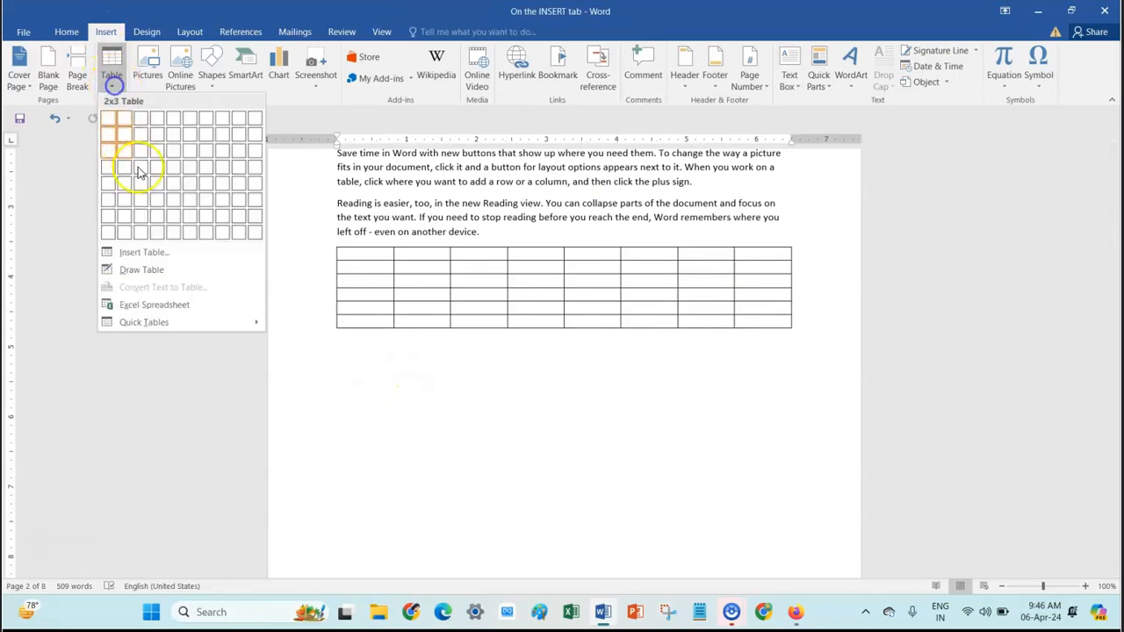
pyautogui.click(172, 254)
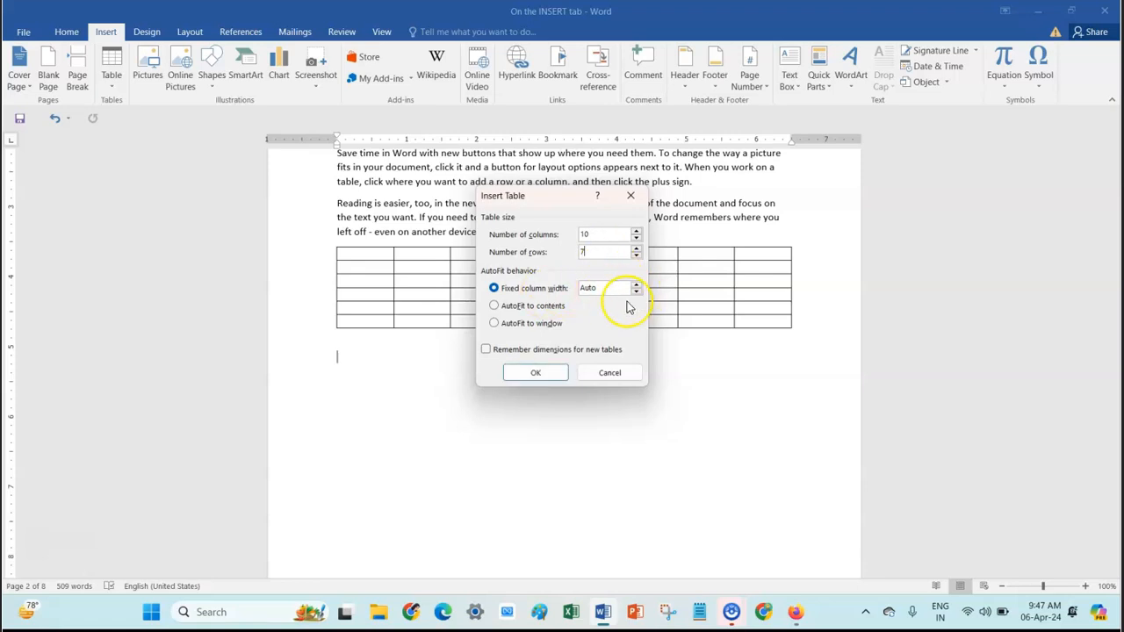
pyautogui.click(535, 375)
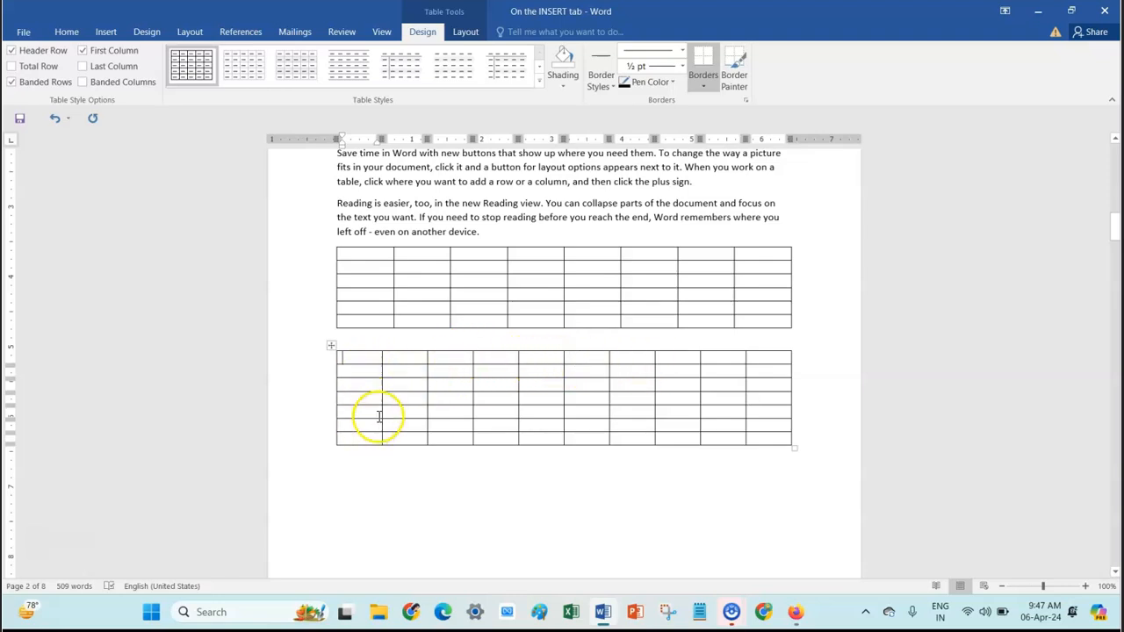
# Draw a one-row table about 6.5" wide below the second table and divide it into four cells with three vertical lines.
pyautogui.click(121, 32)
pyautogui.click(111, 88)
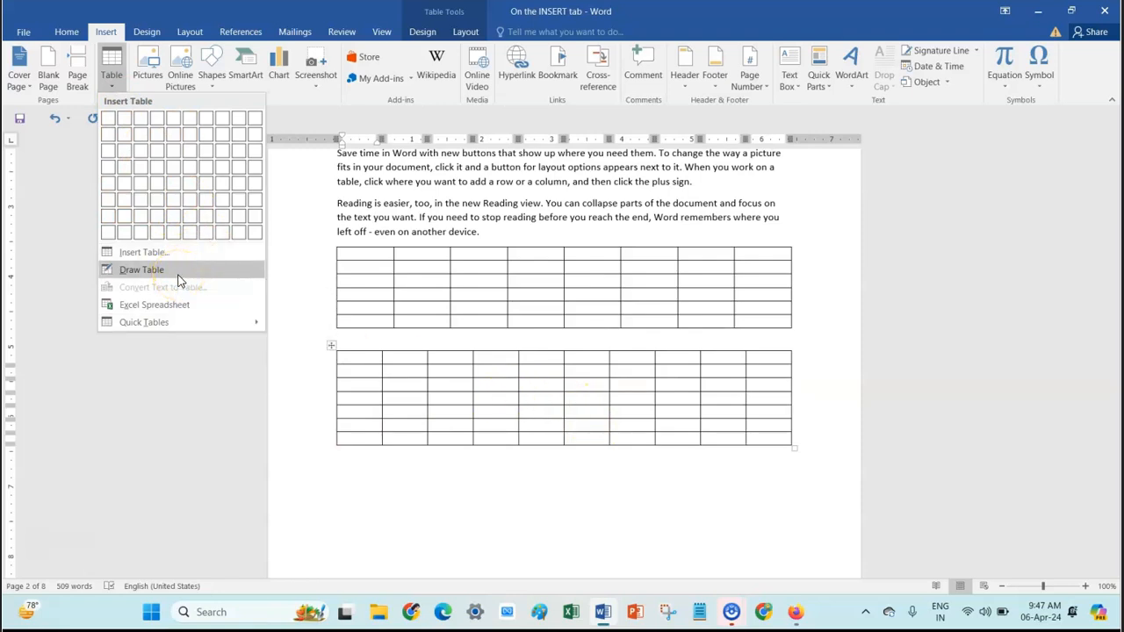
pyautogui.click(140, 270)
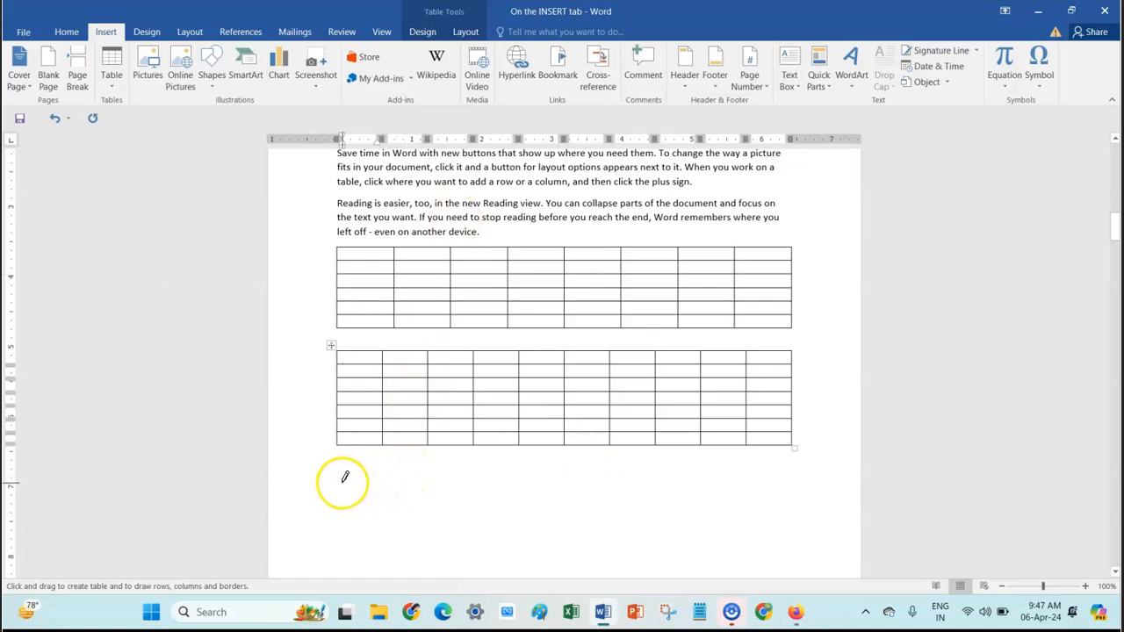
pyautogui.moveTo(345, 478); pyautogui.dragTo(796, 489)
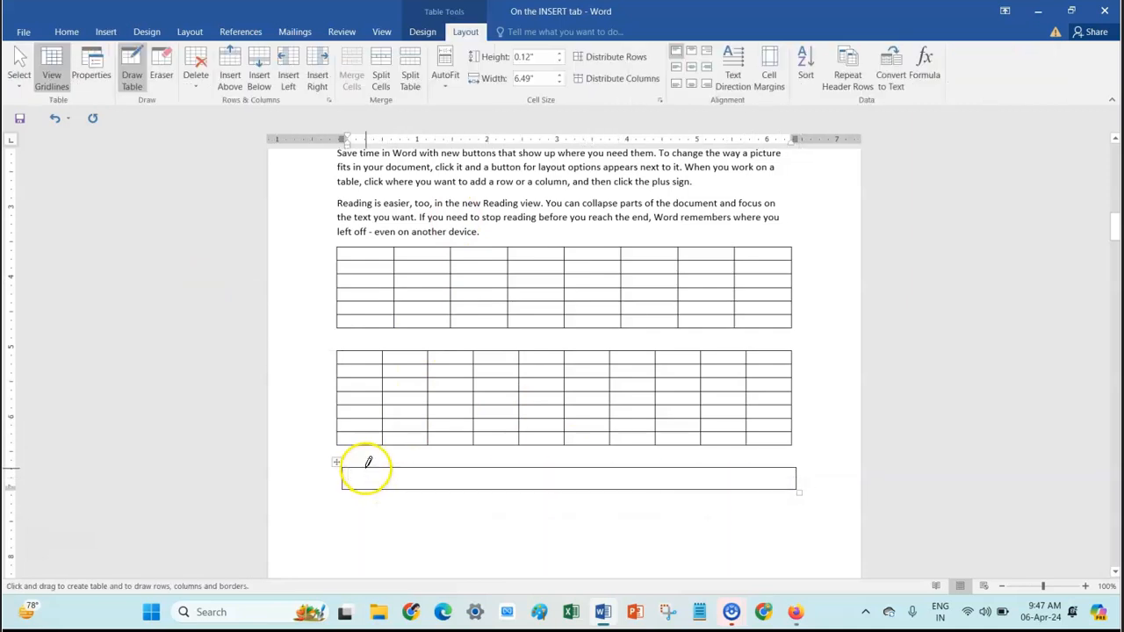
pyautogui.moveTo(365, 469); pyautogui.dragTo(397, 485)
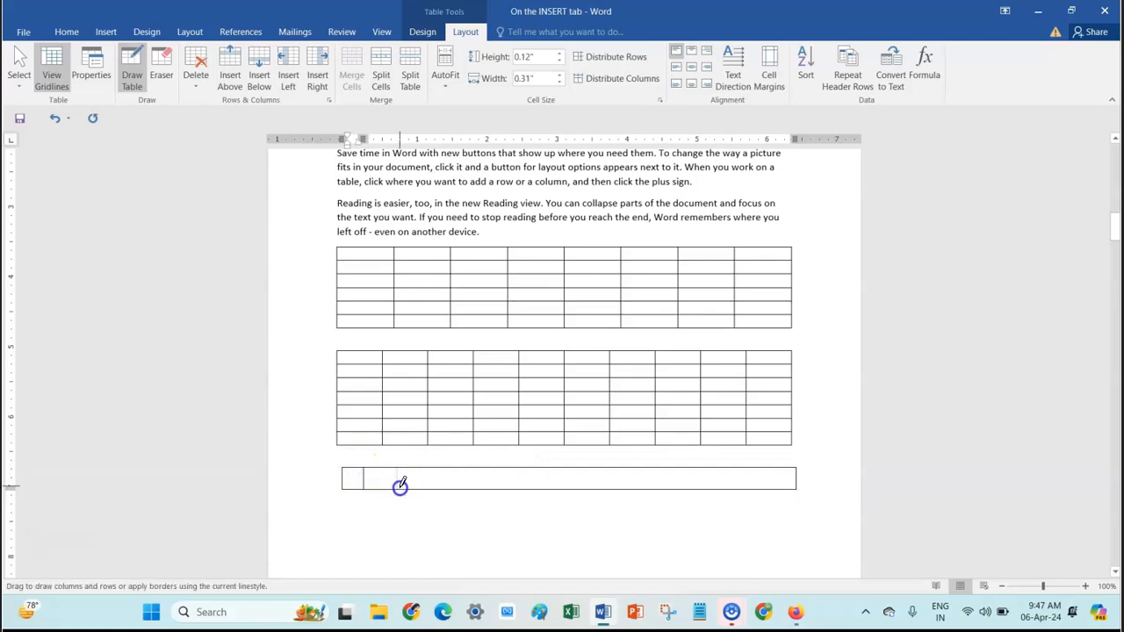
pyautogui.moveTo(598, 465); pyautogui.dragTo(595, 489)
pyautogui.click(469, 474)
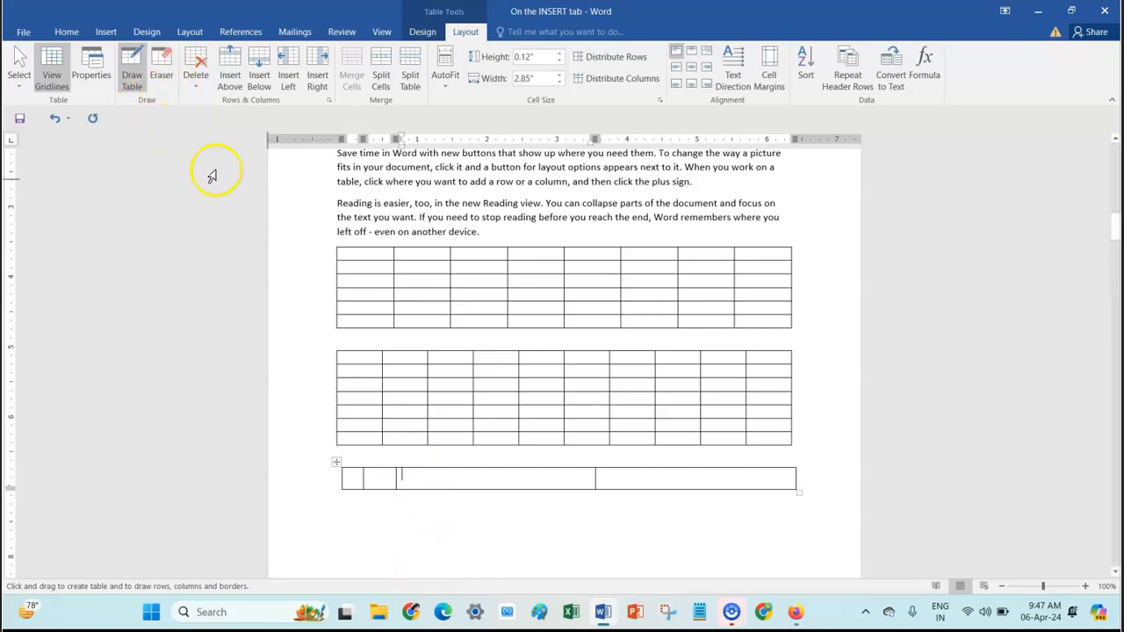
# Erase the drawn table's first two vertical dividers and the left and top borders of the merged cell.
pyautogui.click(162, 77)
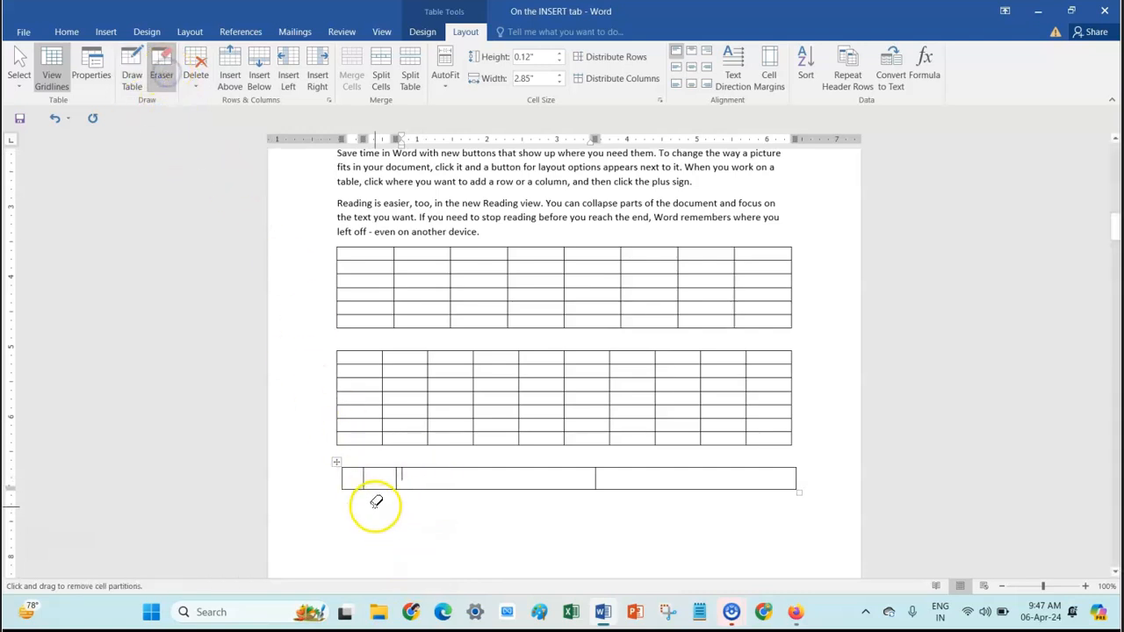
pyautogui.click(361, 471)
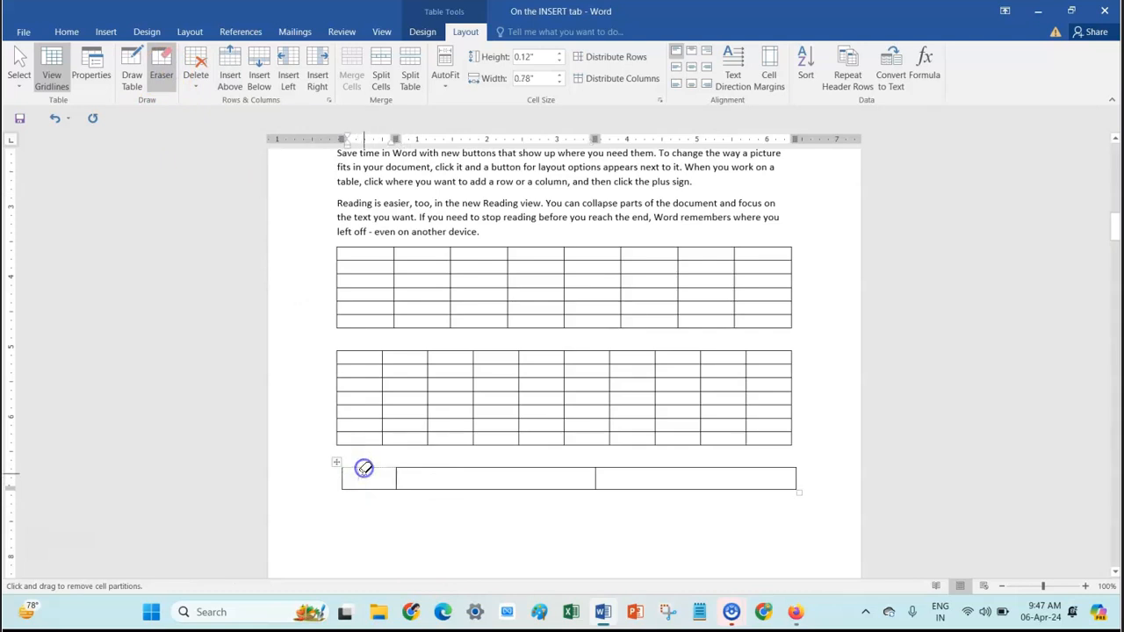
pyautogui.click(344, 481)
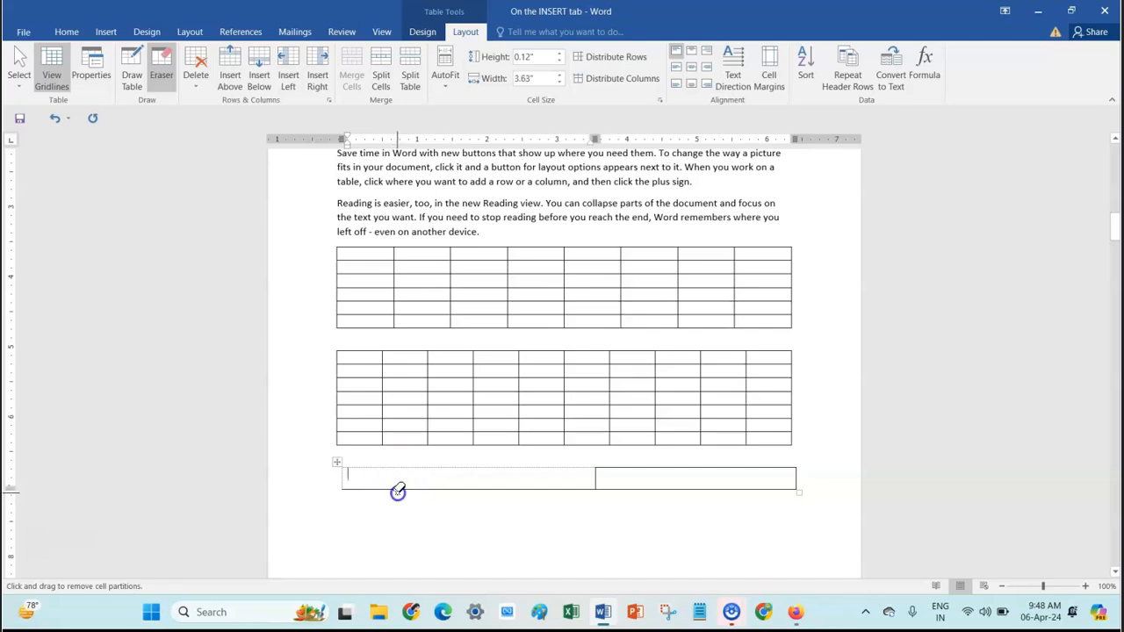
pyautogui.click(398, 494)
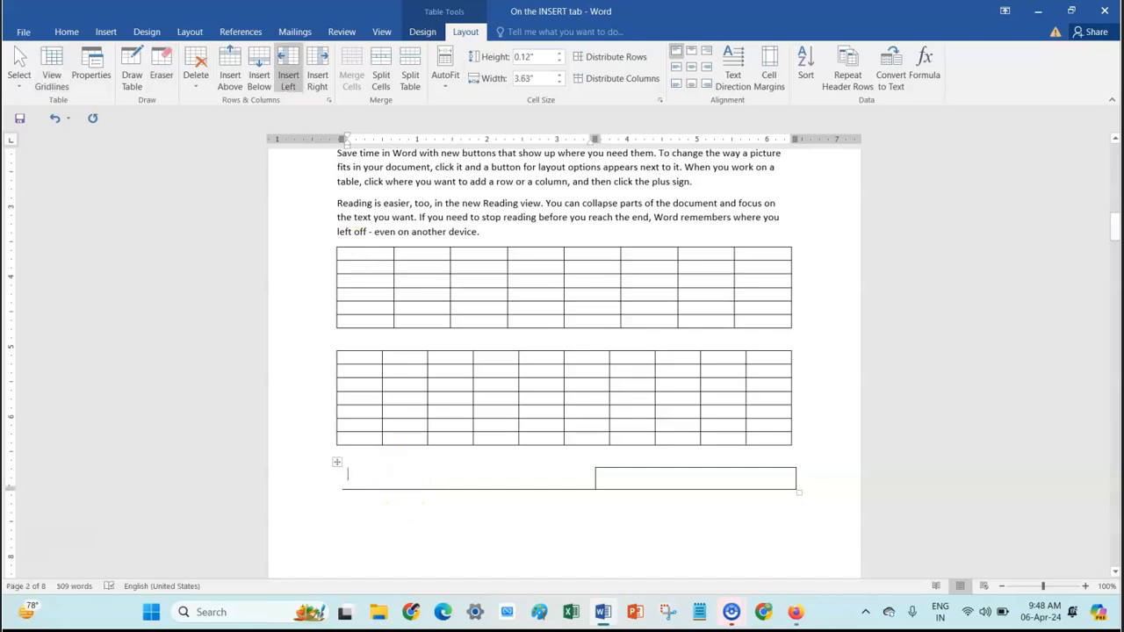
# Try to erase the bottom border line of the drawn table with the Eraser.
pyautogui.click(162, 75)
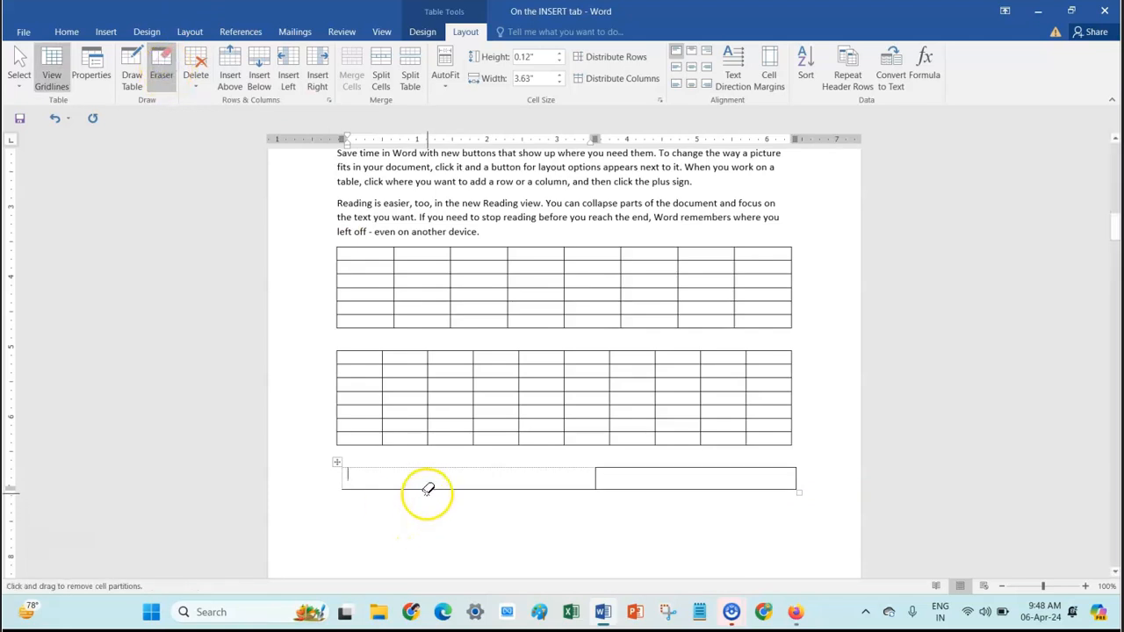
pyautogui.click(429, 493)
pyautogui.click(161, 76)
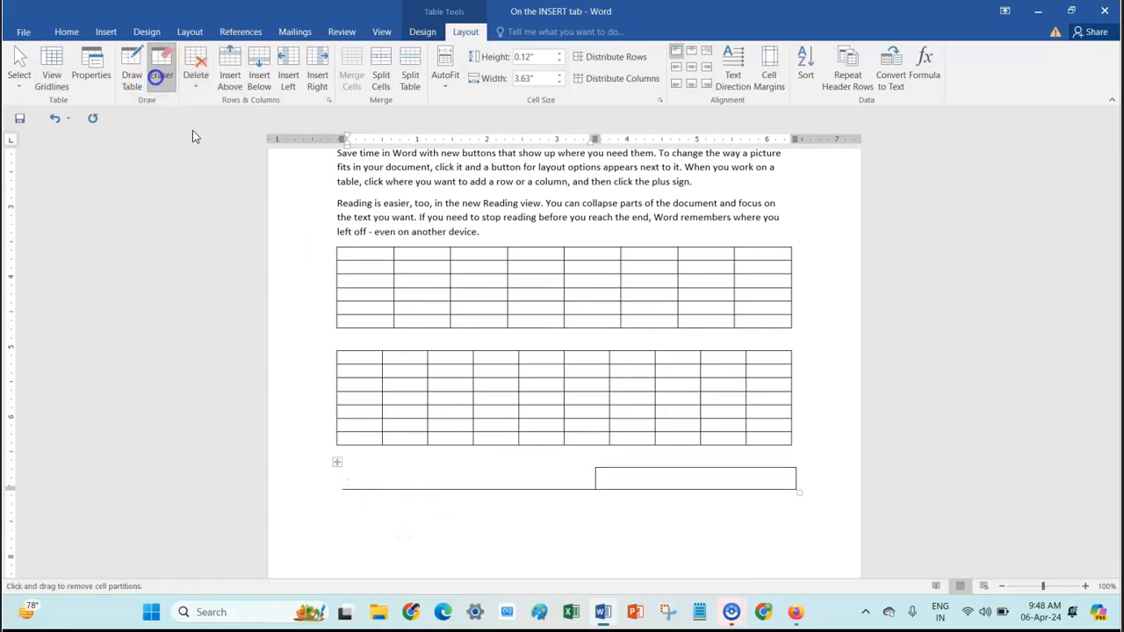
pyautogui.click(570, 488)
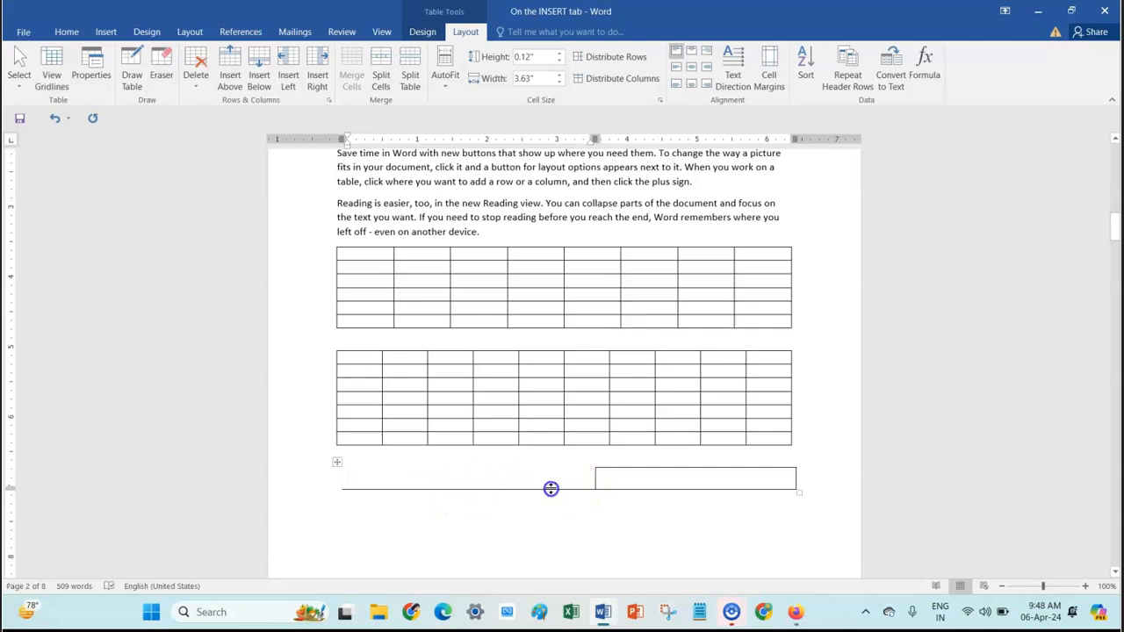
pyautogui.click(162, 76)
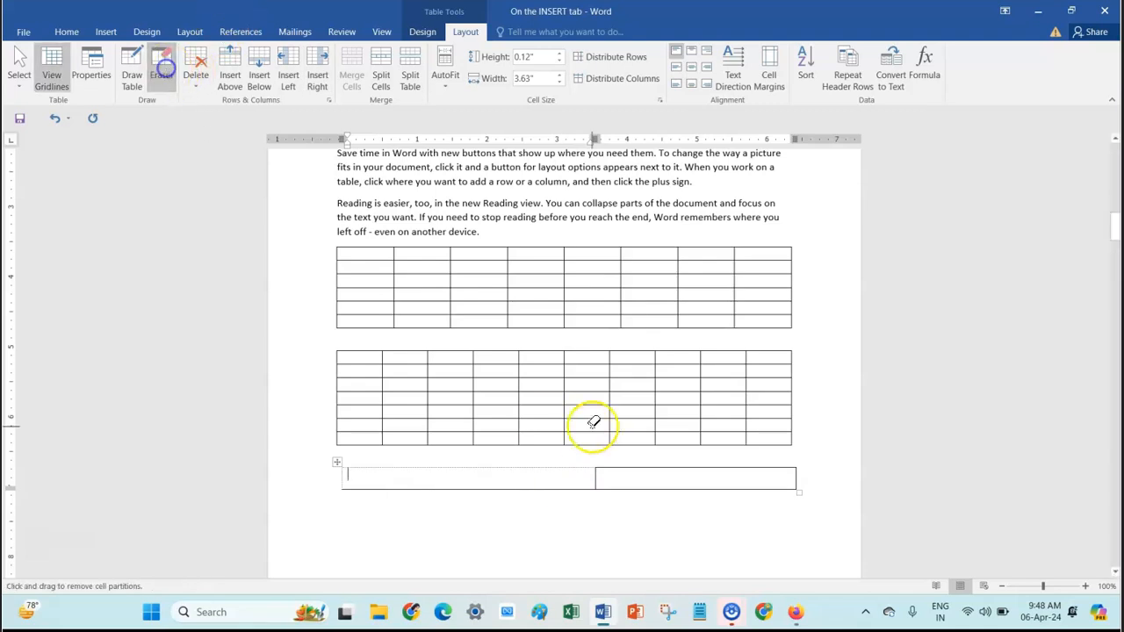
pyautogui.click(585, 489)
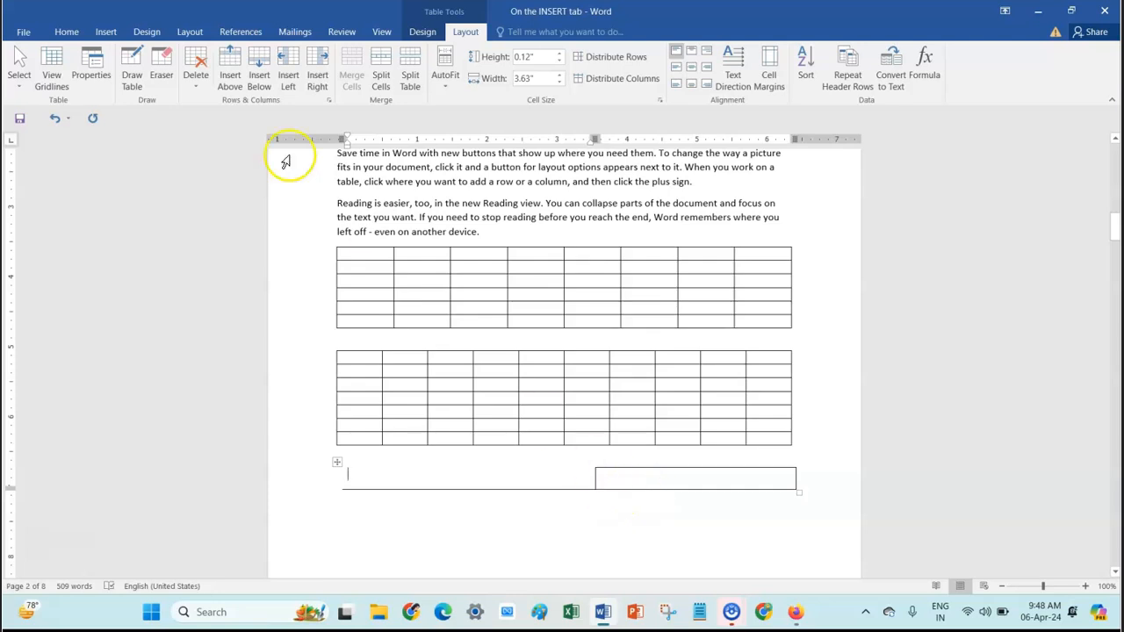
pyautogui.click(161, 75)
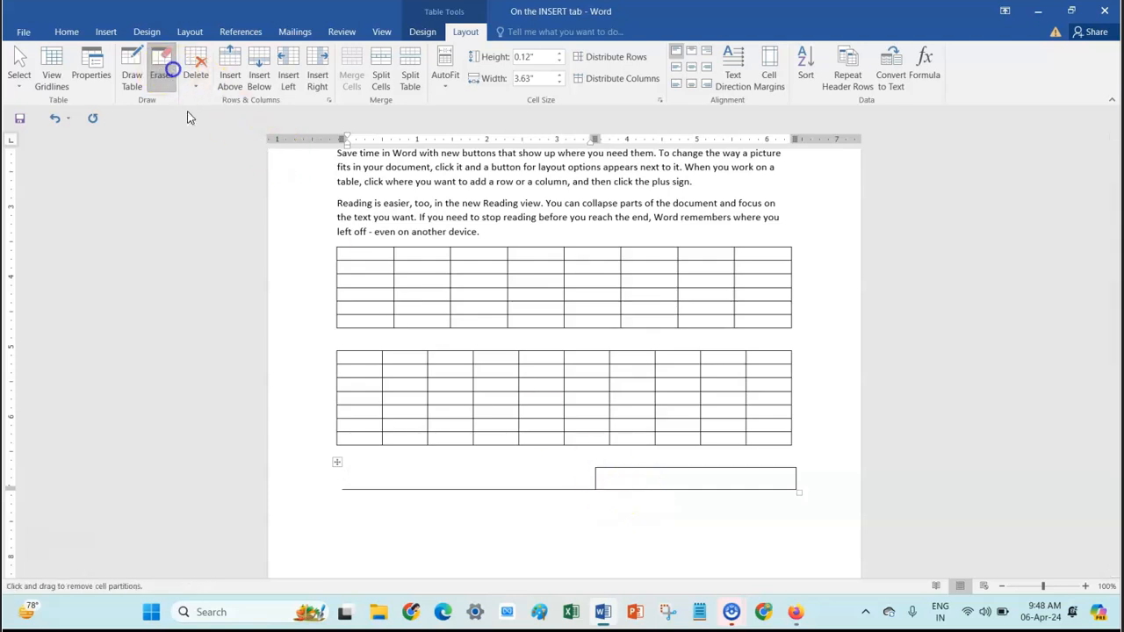
pyautogui.click(671, 489)
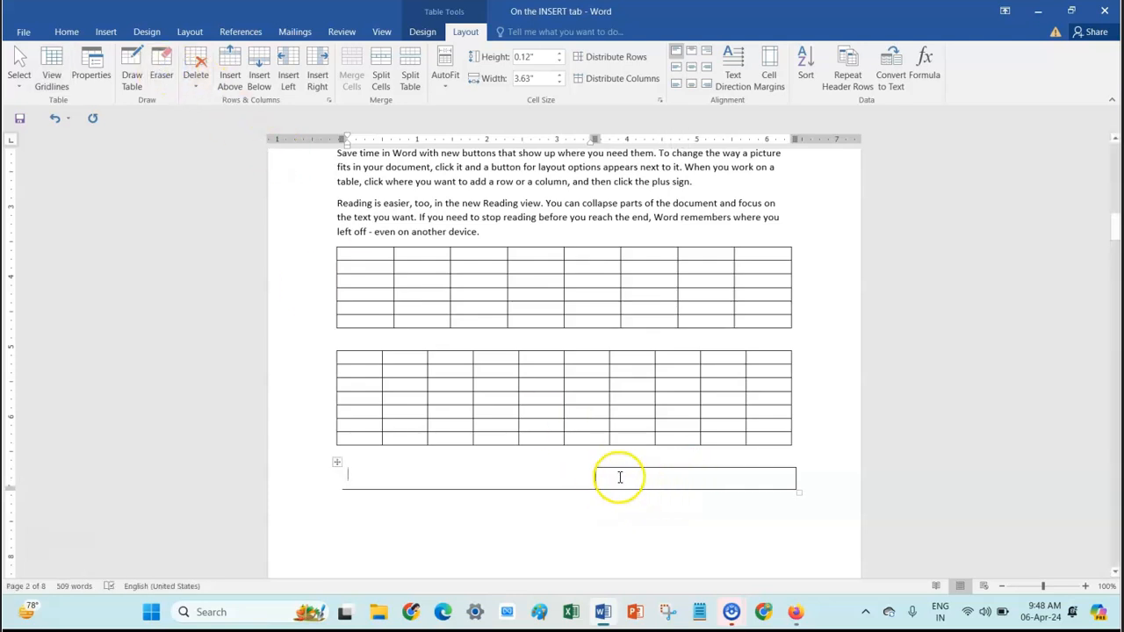
pyautogui.click(162, 70)
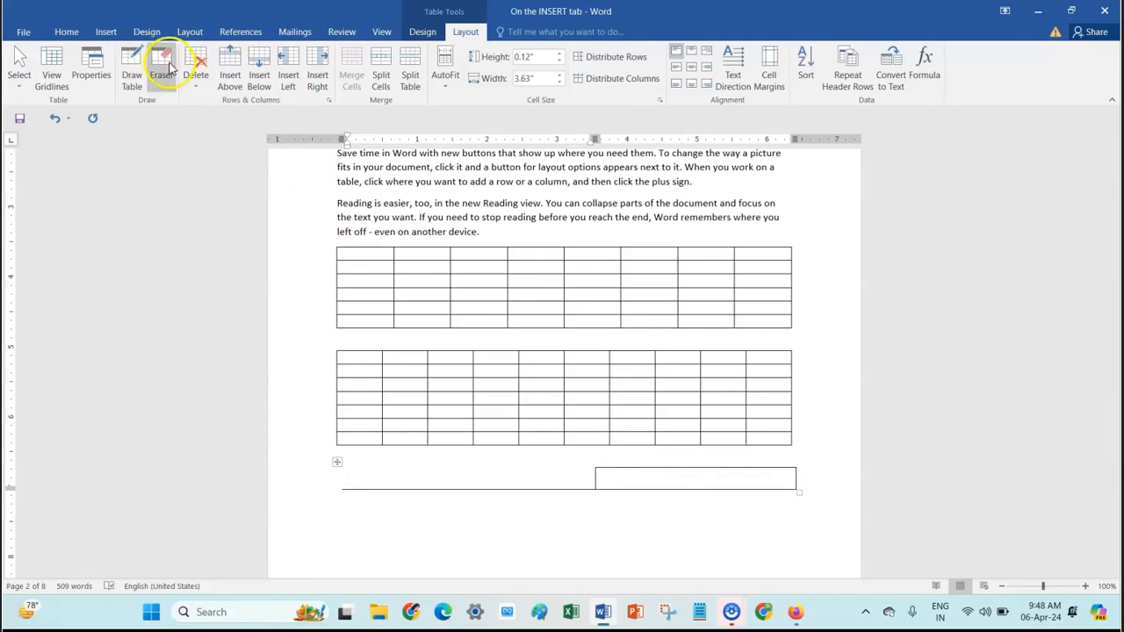
pyautogui.click(412, 487)
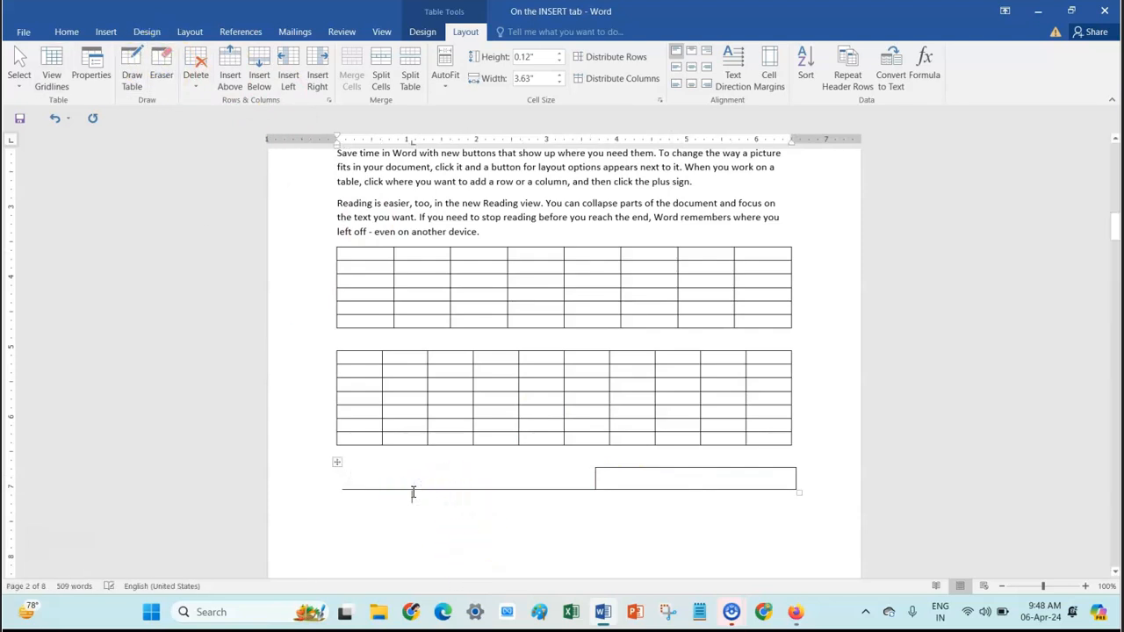
pyautogui.click(413, 492)
pyautogui.click(106, 32)
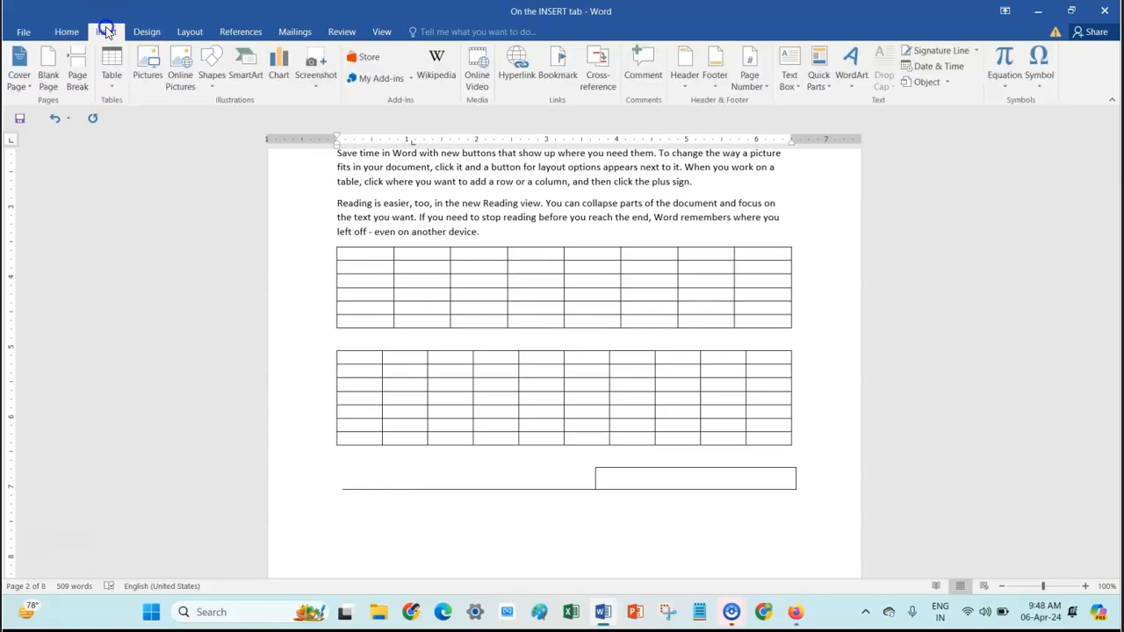
pyautogui.click(147, 72)
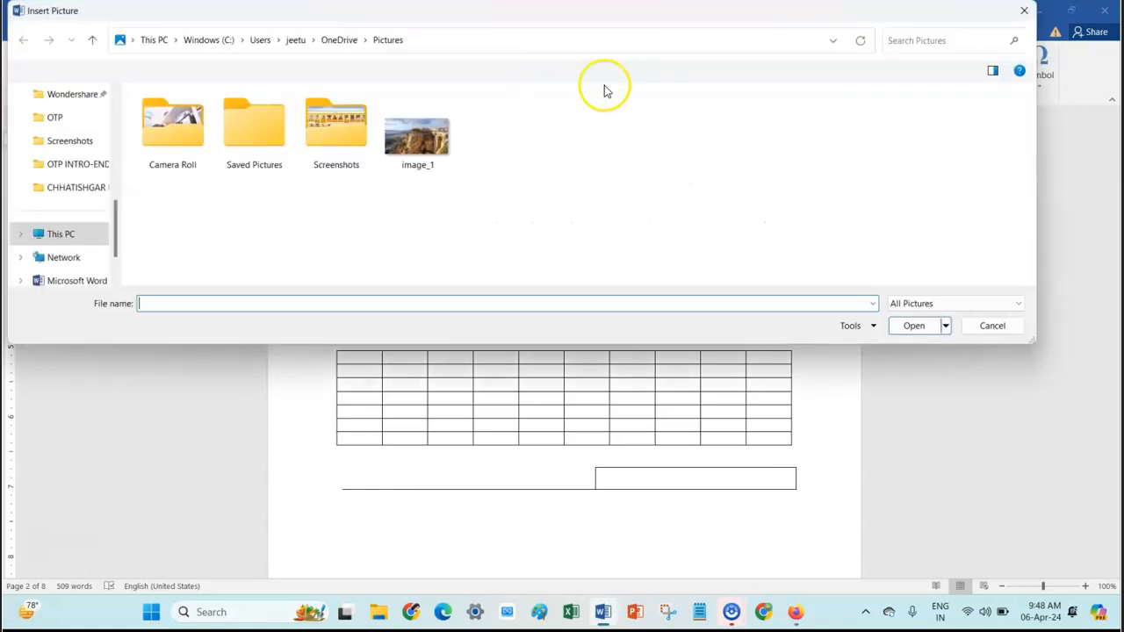
pyautogui.click(1022, 11)
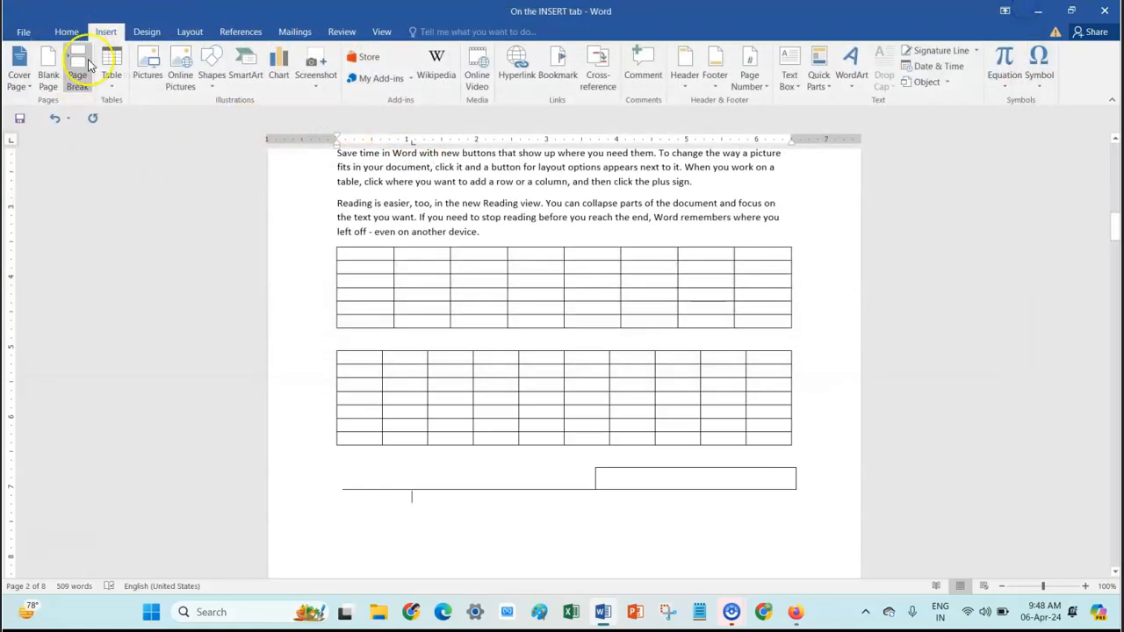
# Draw a row about 3.63" wide above the drawn table's left cell, plus a box about 0.23" wide and 0.53" high above it.
pyautogui.click(111, 80)
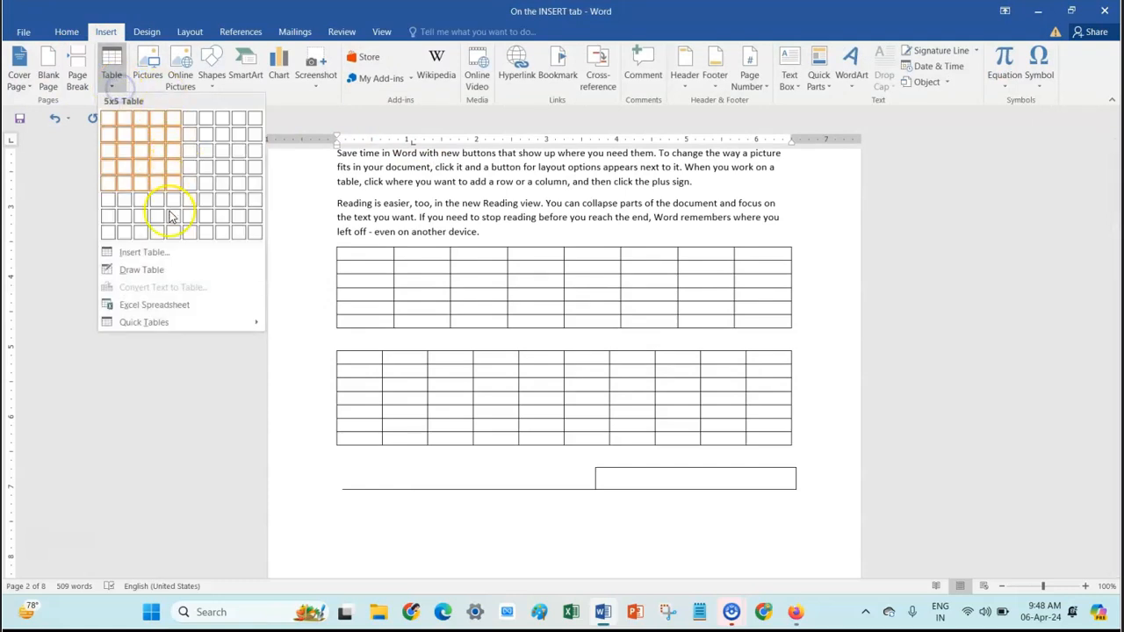
pyautogui.click(156, 267)
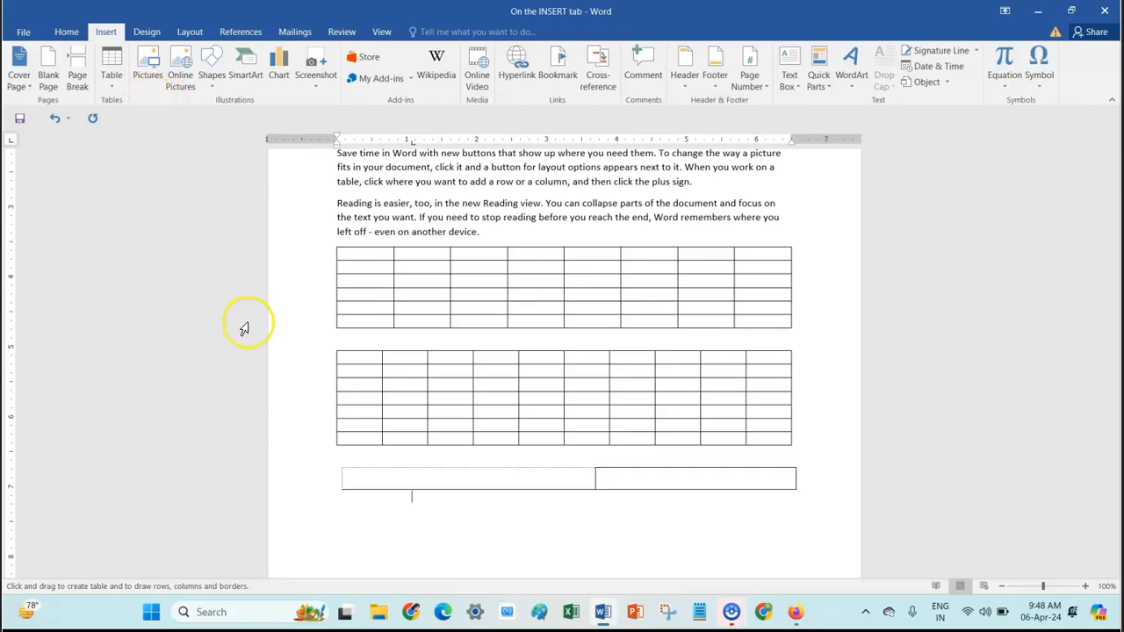
pyautogui.moveTo(345, 465); pyautogui.dragTo(468, 466)
pyautogui.moveTo(591, 465); pyautogui.dragTo(590, 465)
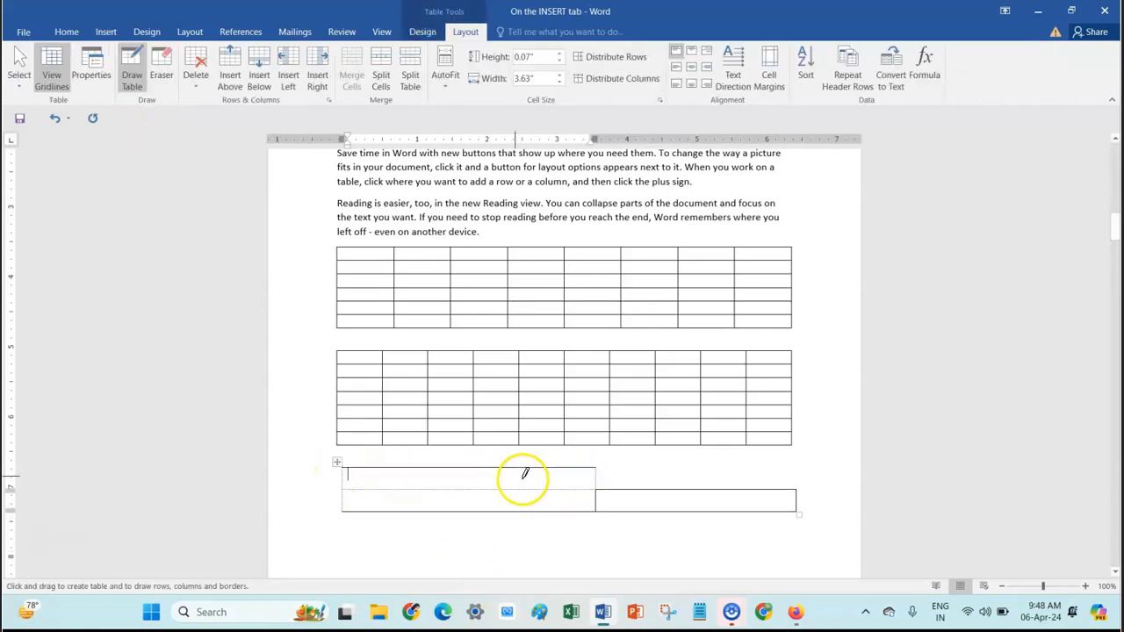
pyautogui.moveTo(390, 465); pyautogui.dragTo(391, 498)
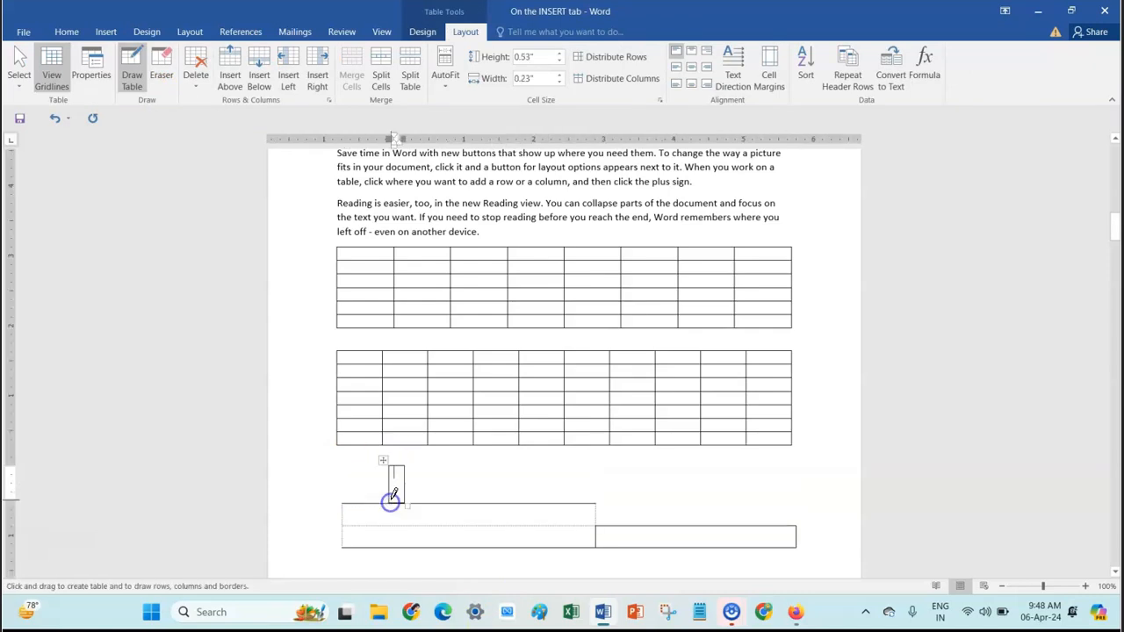
# Erase the borders of the small box above the drawn table with the Eraser.
pyautogui.click(161, 61)
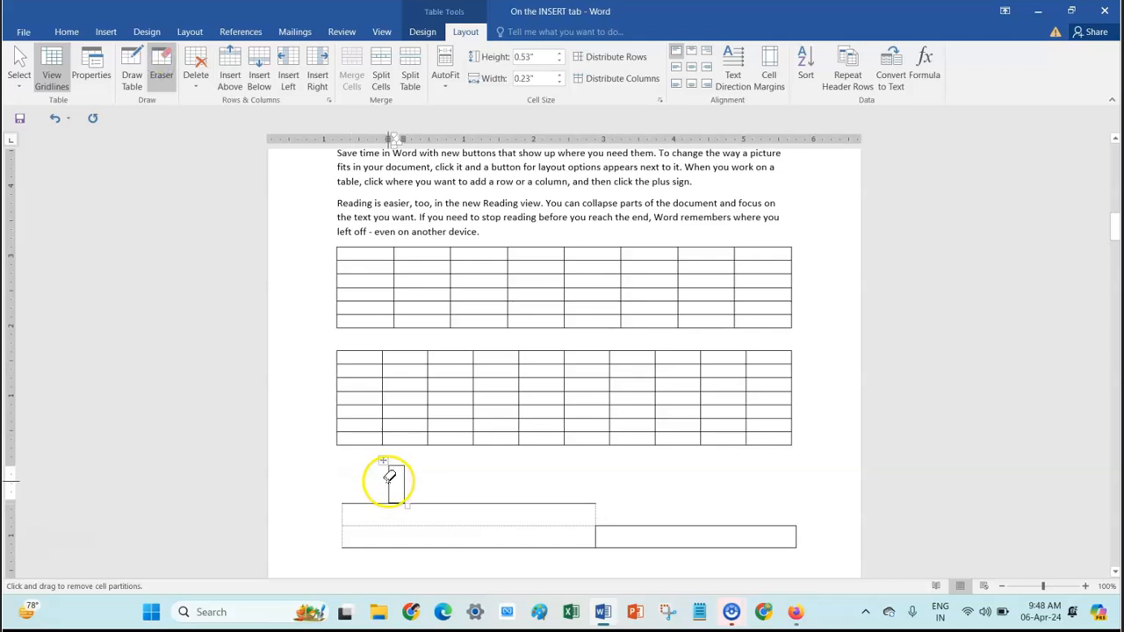
pyautogui.click(388, 460)
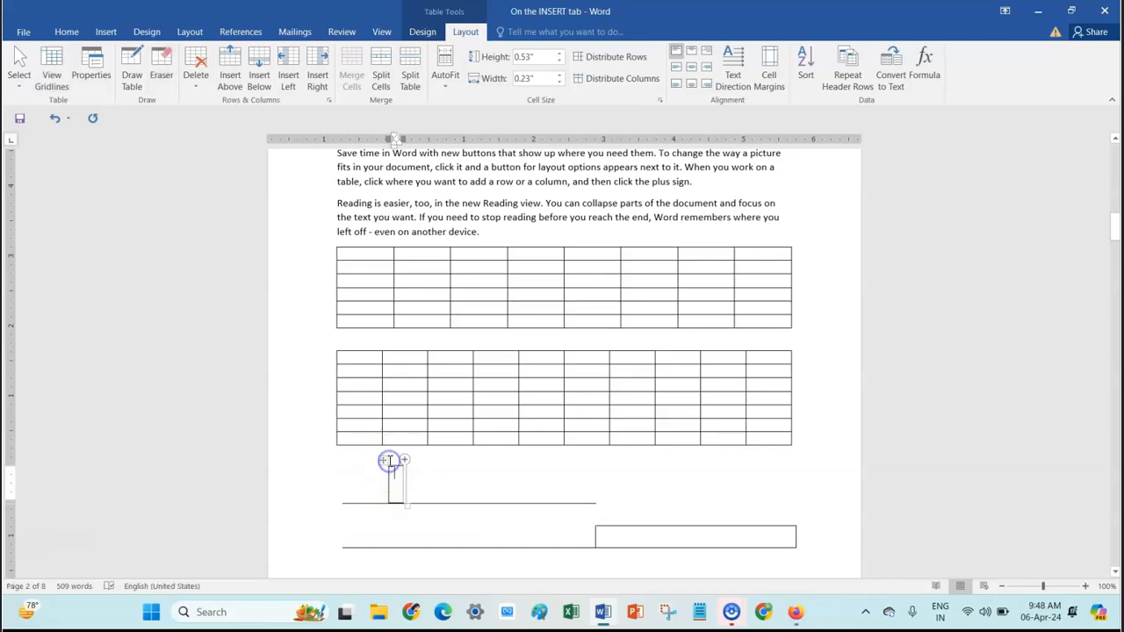
pyautogui.click(160, 66)
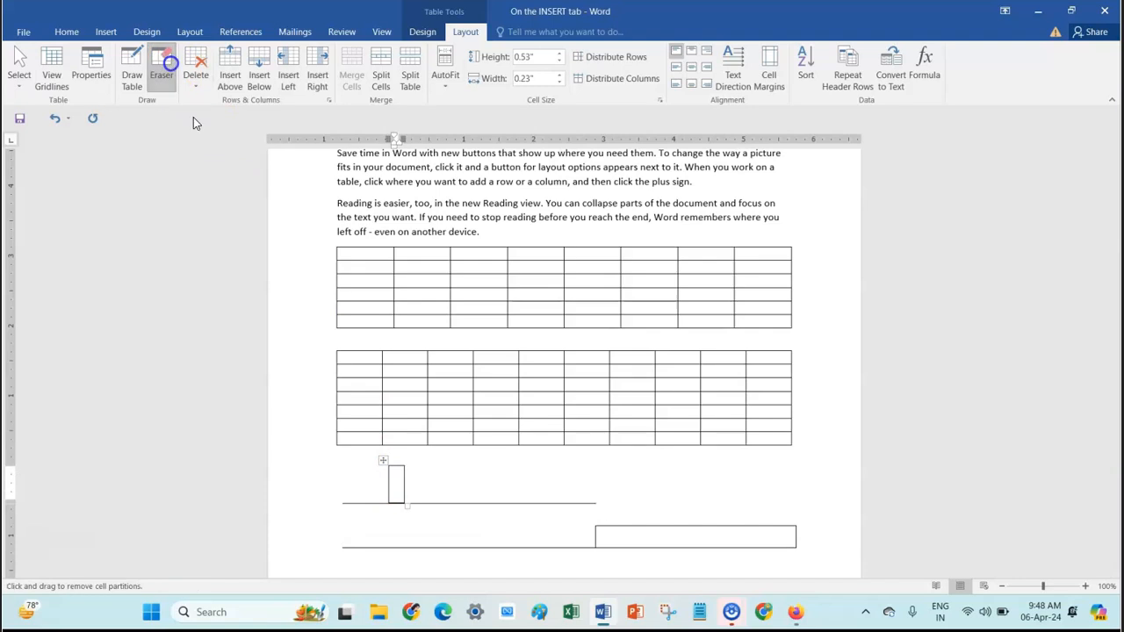
pyautogui.click(400, 464)
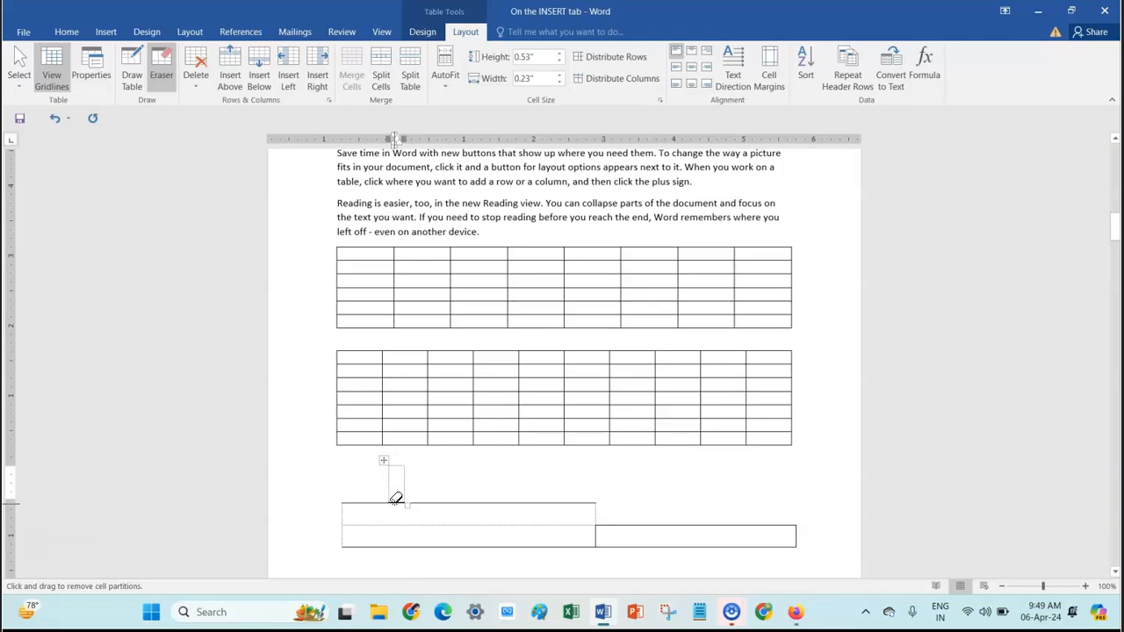
pyautogui.click(397, 500)
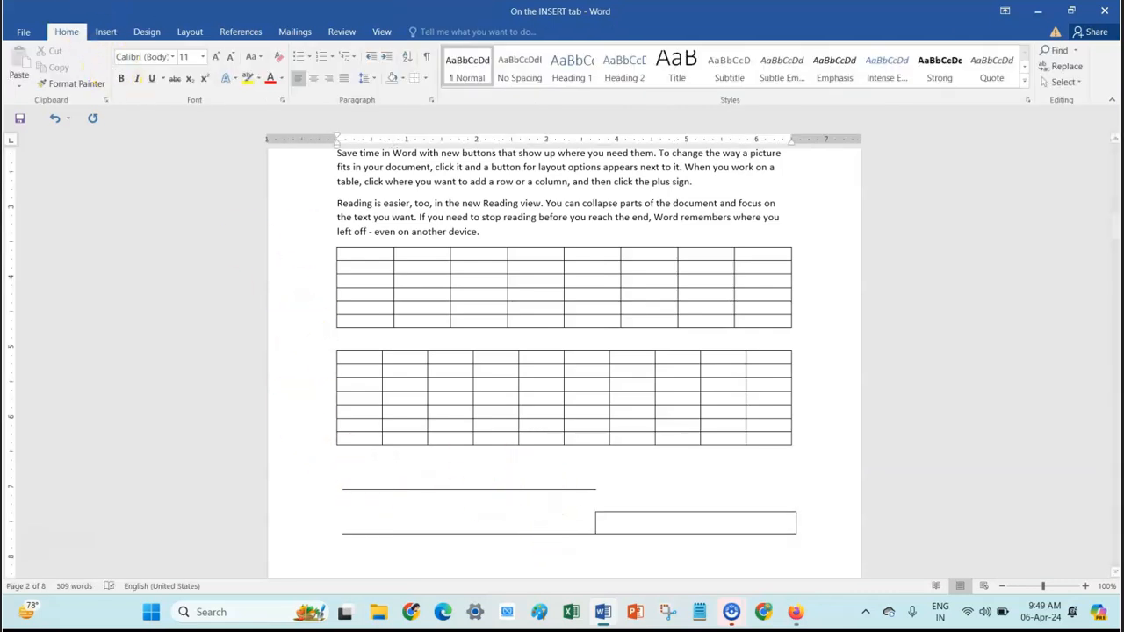
pyautogui.click(106, 32)
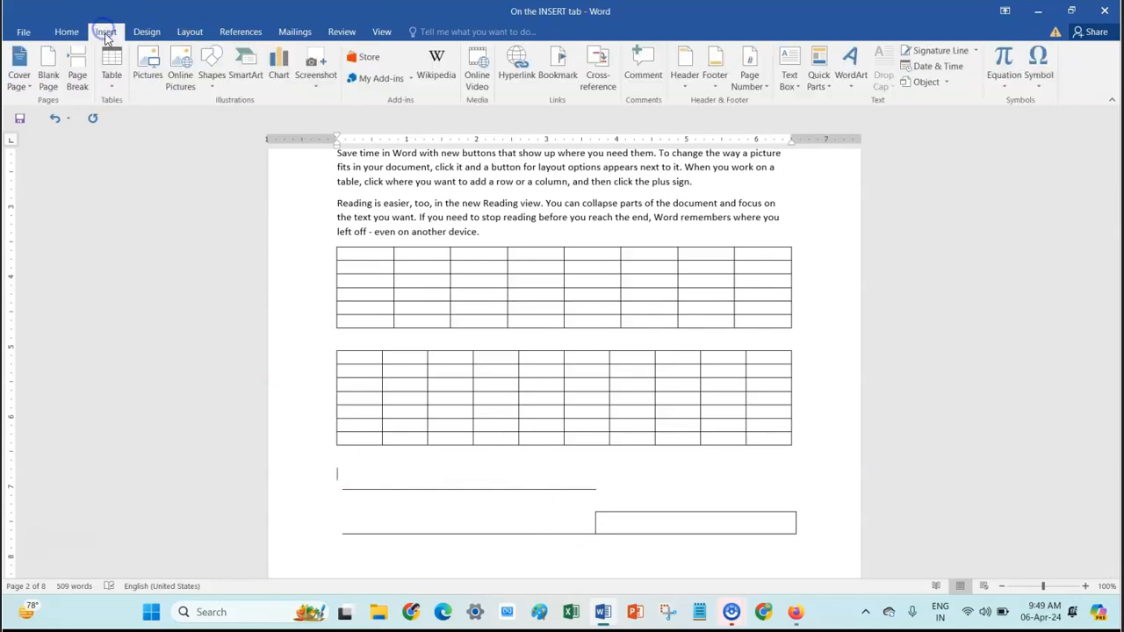
pyautogui.click(119, 90)
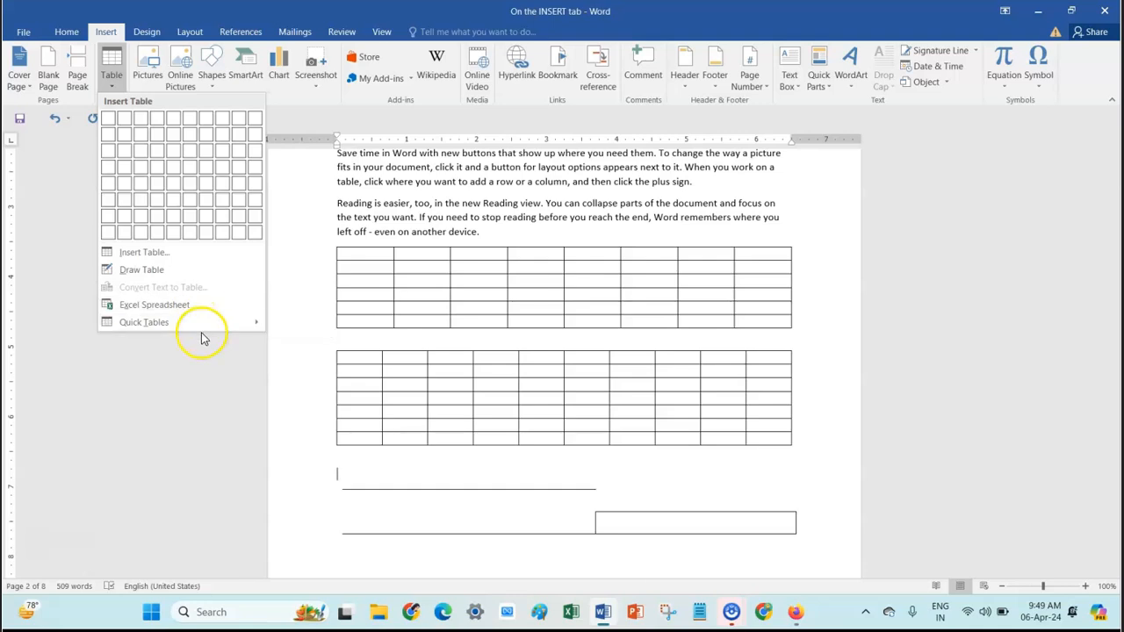
pyautogui.moveTo(202, 332)
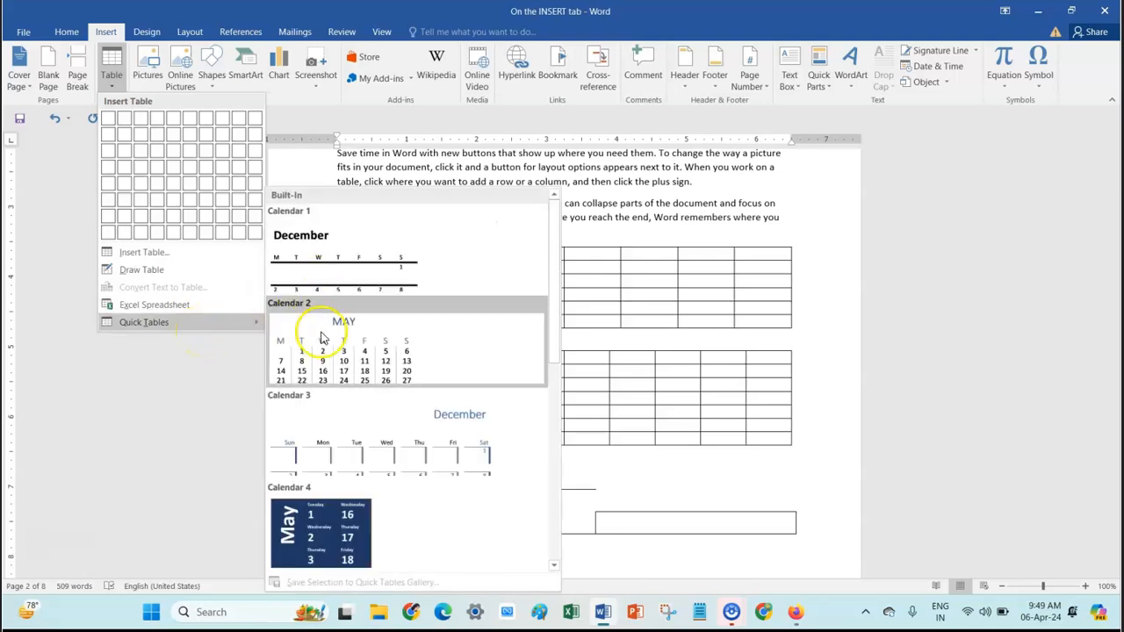
pyautogui.click(800, 485)
# Insert the Tabular List quick table on the blank page following the drawn table.
pyautogui.scroll(-10, 728, 451)
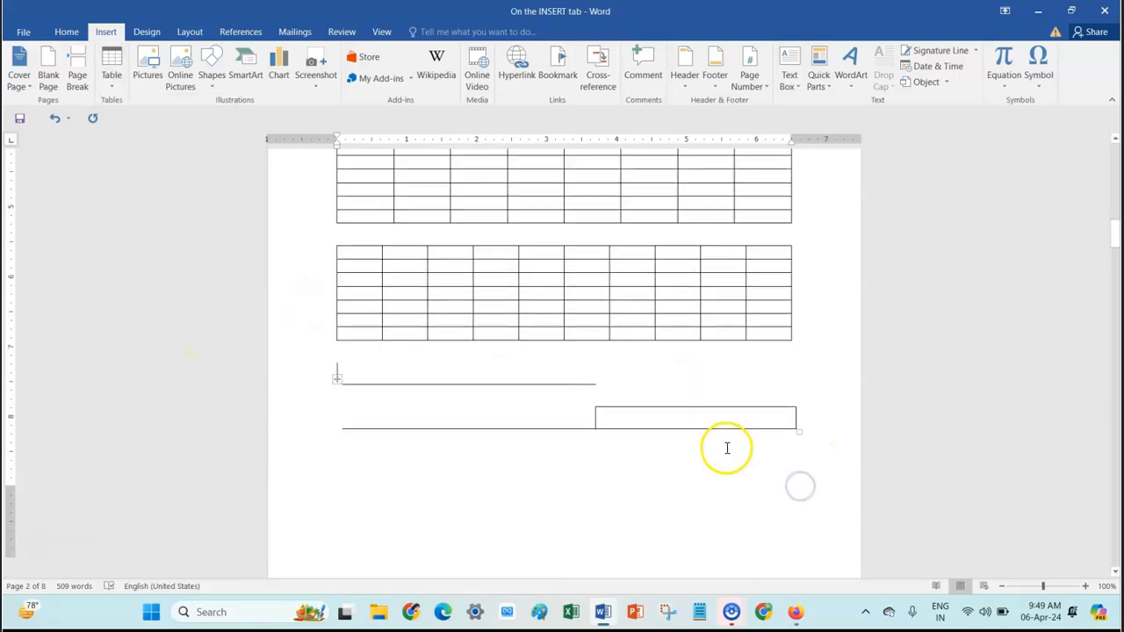
pyautogui.click(445, 314)
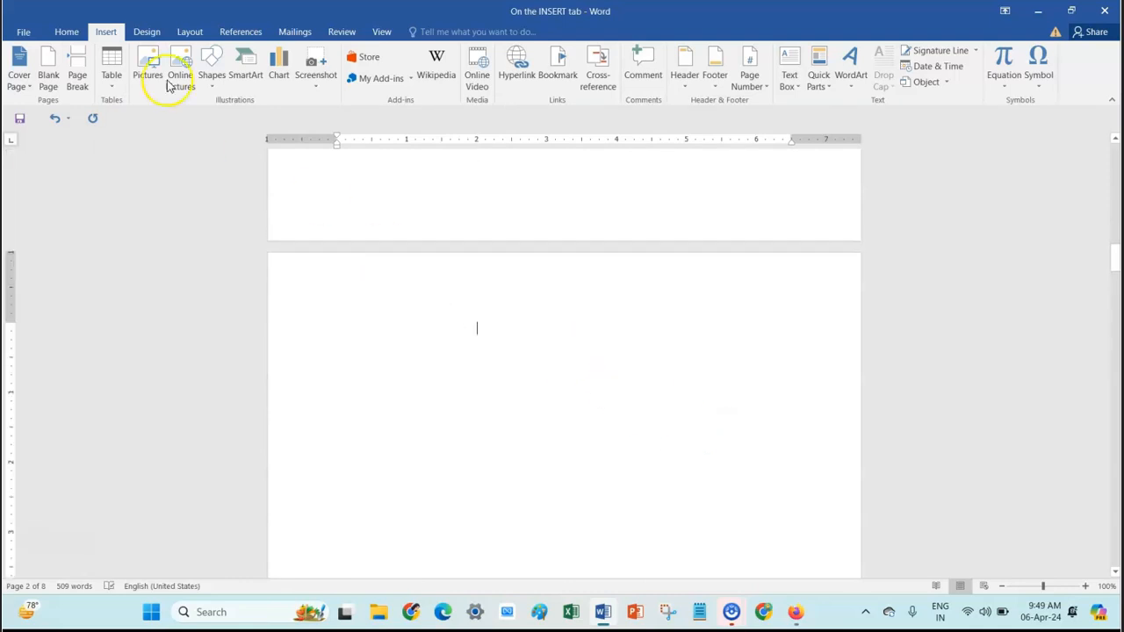
pyautogui.click(112, 80)
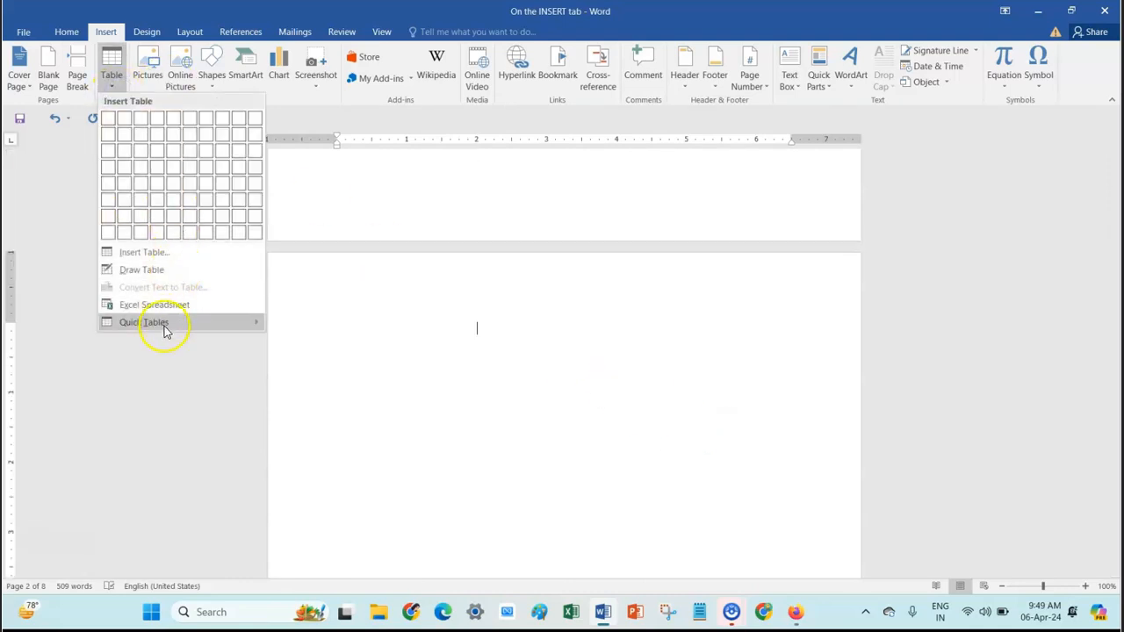
pyautogui.moveTo(216, 324)
pyautogui.scroll(-10, 394, 419)
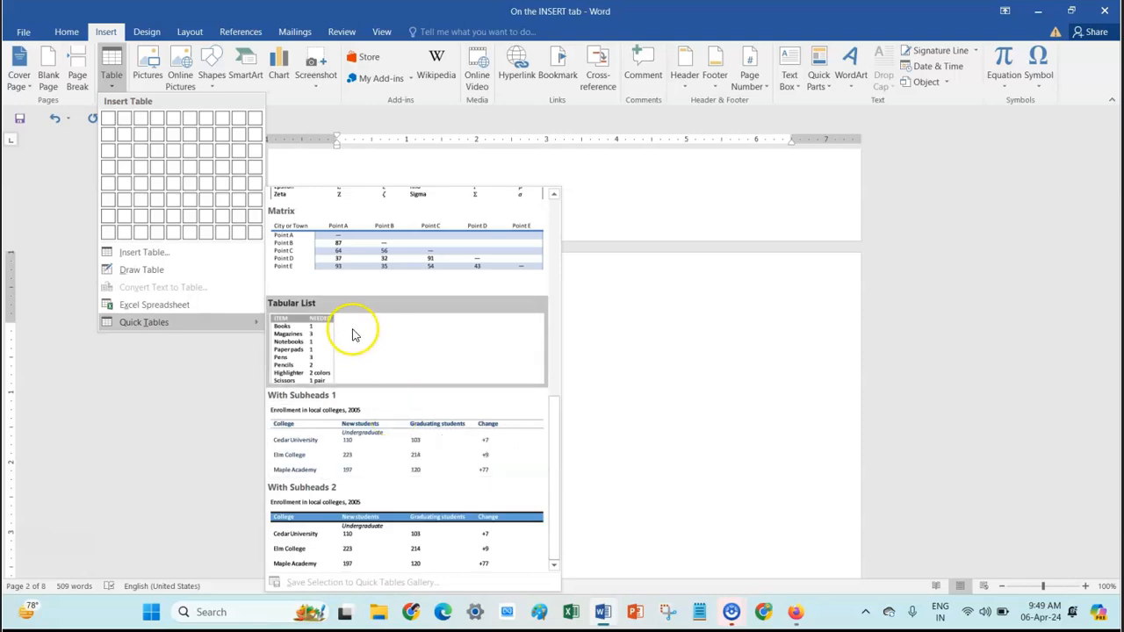
pyautogui.click(337, 350)
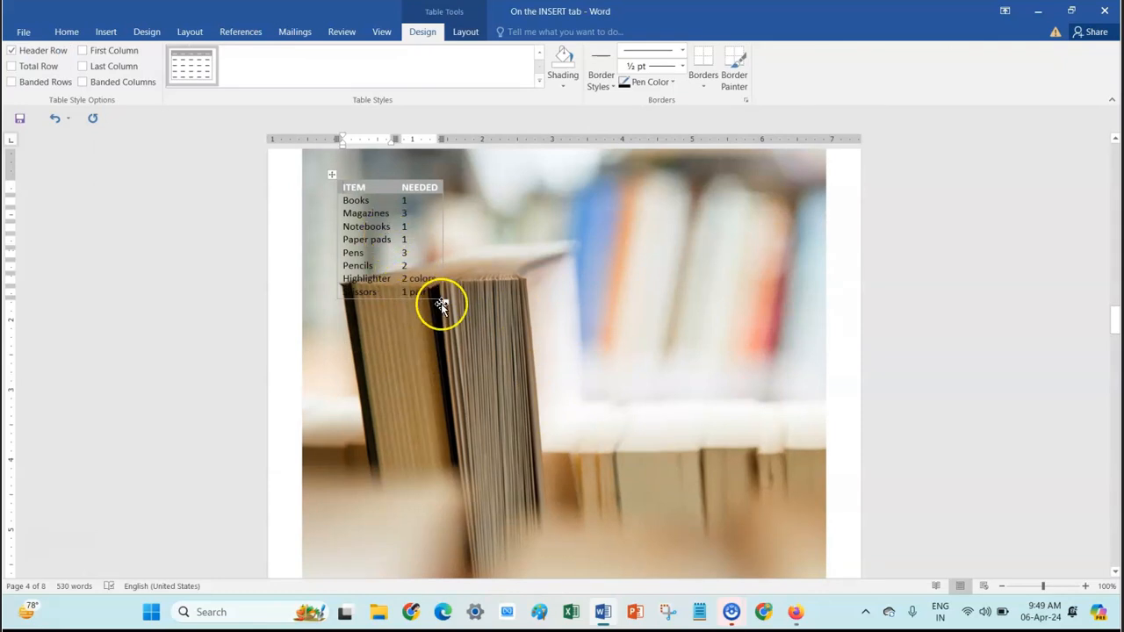
# Enlarge the Tabular List table over the cover picture to about 6.4" wide.
pyautogui.moveTo(454, 315); pyautogui.dragTo(790, 576)
pyautogui.scroll(6, 708, 469)
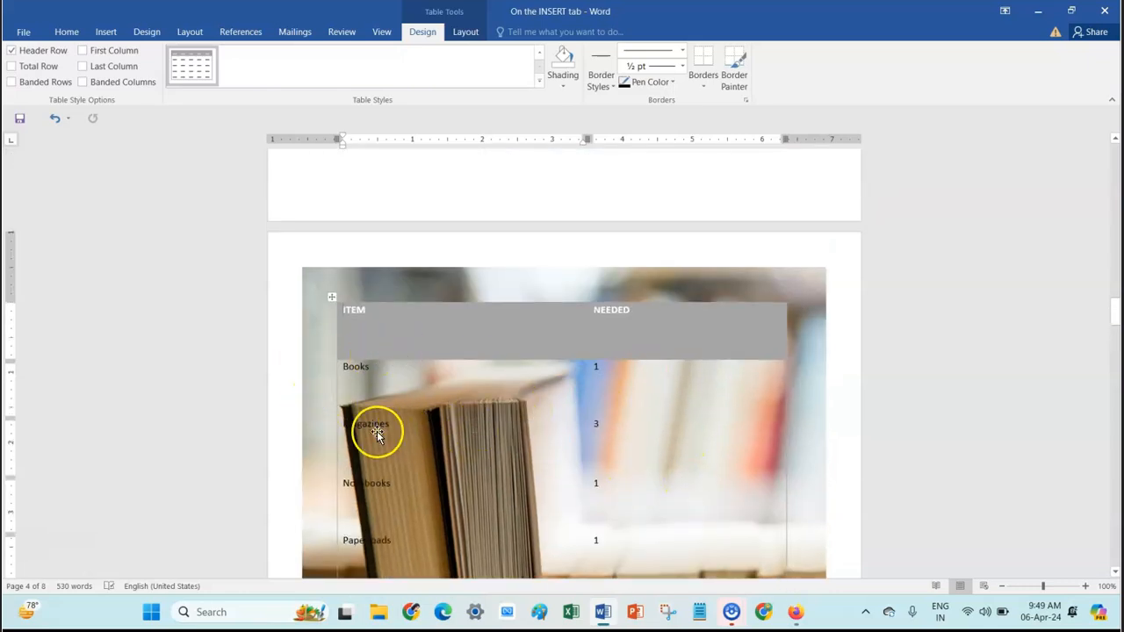
pyautogui.scroll(-2, 578, 419)
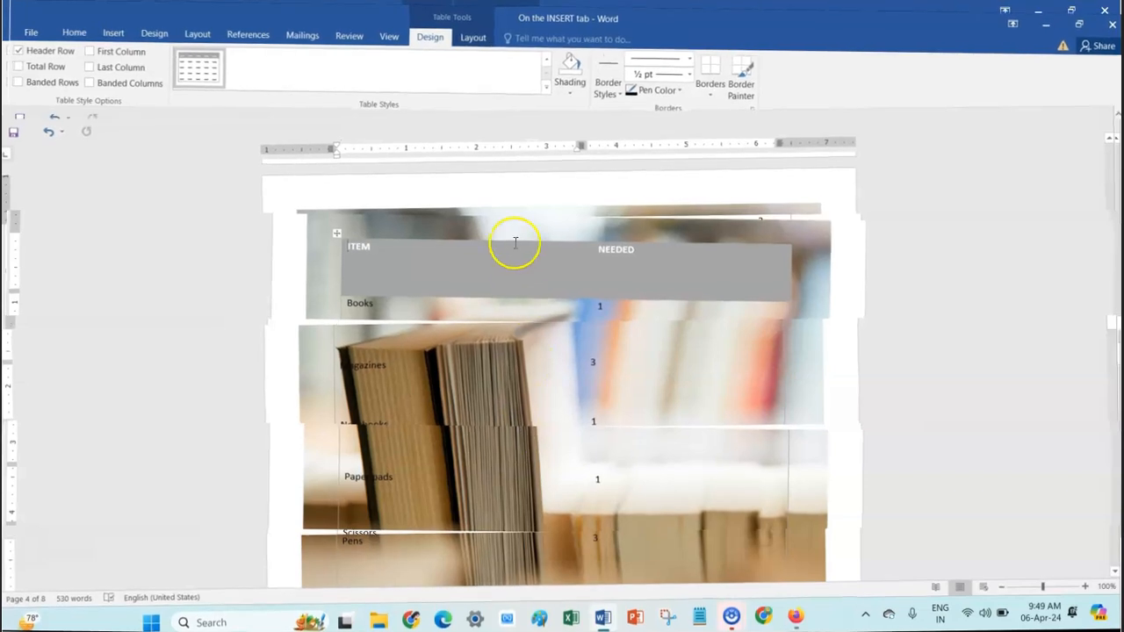
# Try to move the book cover picture down, away from the Tabular List table.
pyautogui.click(770, 254)
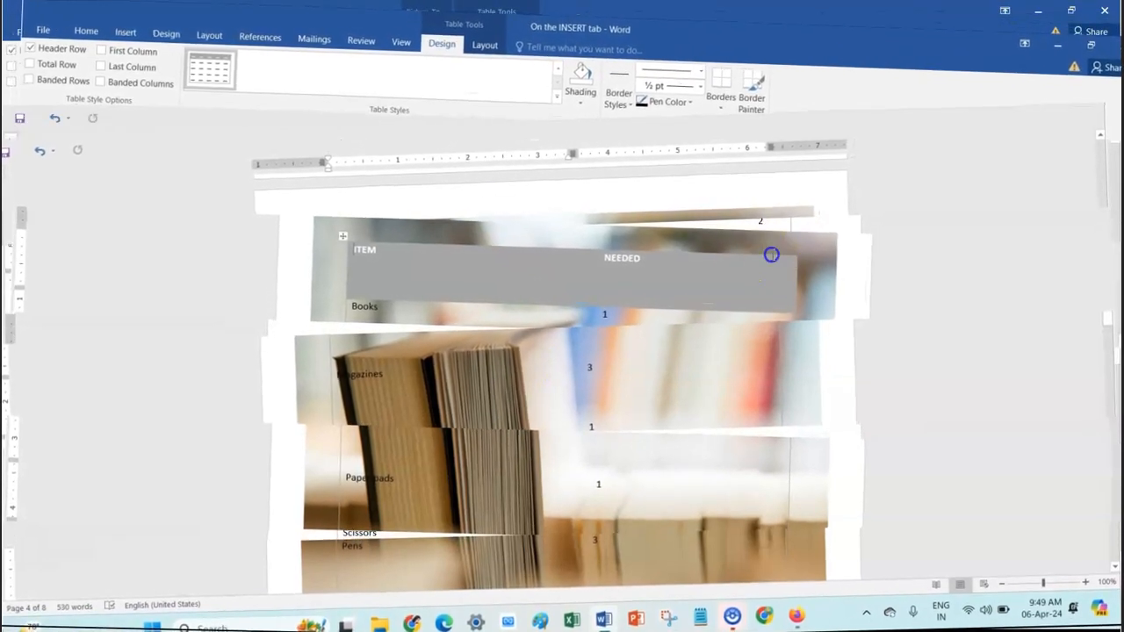
pyautogui.click(783, 270)
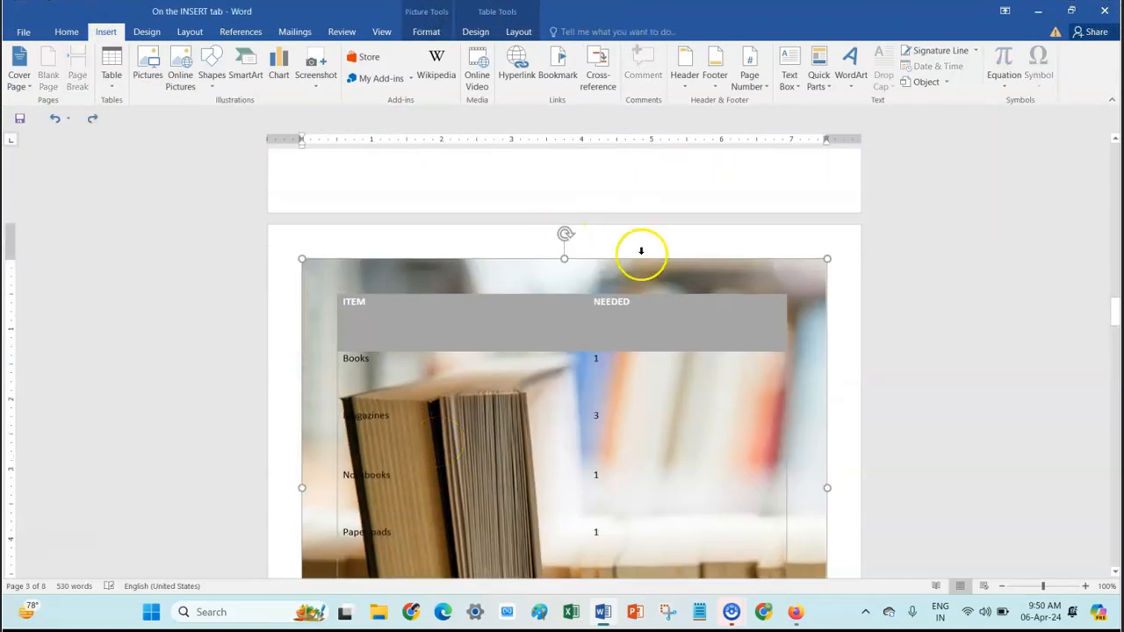
pyautogui.click(557, 356)
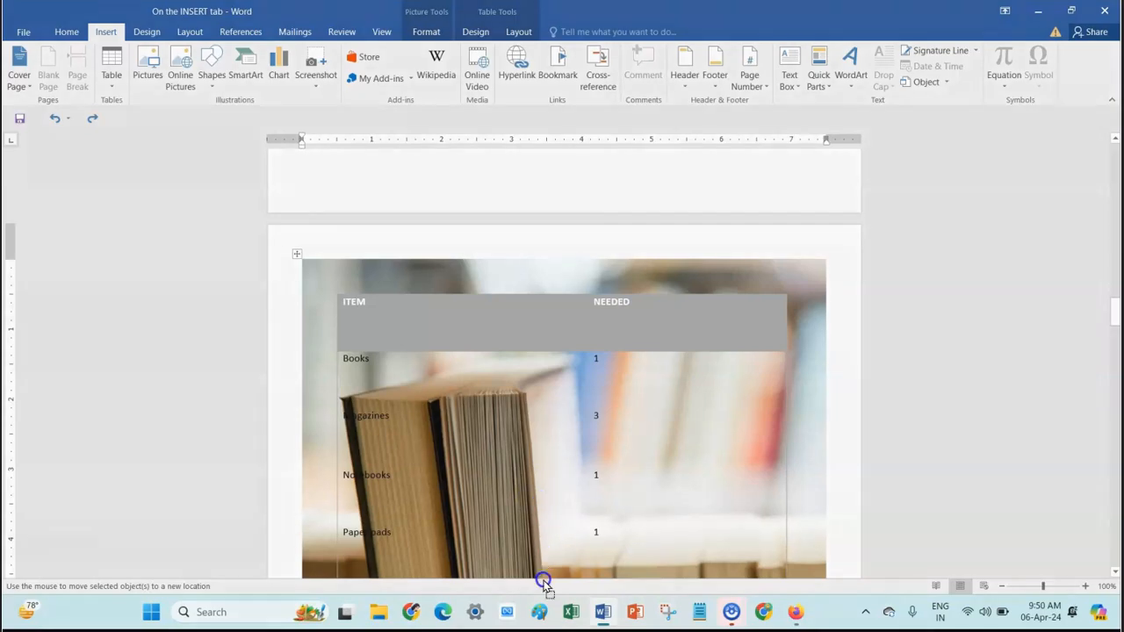
pyautogui.moveTo(545, 583); pyautogui.dragTo(542, 590)
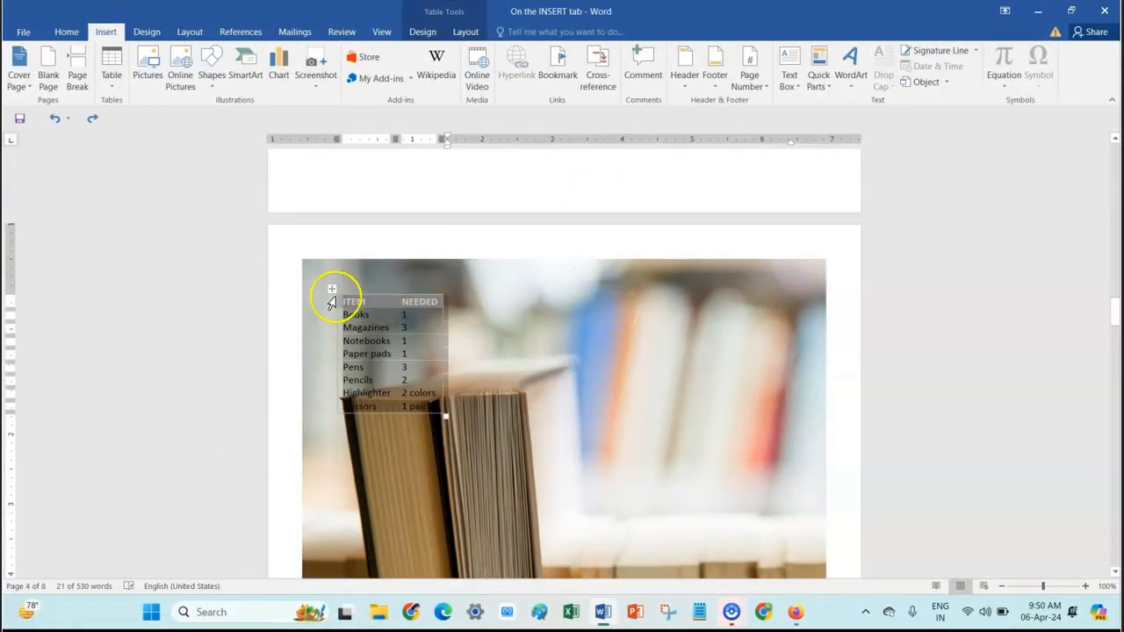
# Move the Tabular List table off the cover picture onto the blank page below the cover page.
pyautogui.scroll(-5, 424, 521)
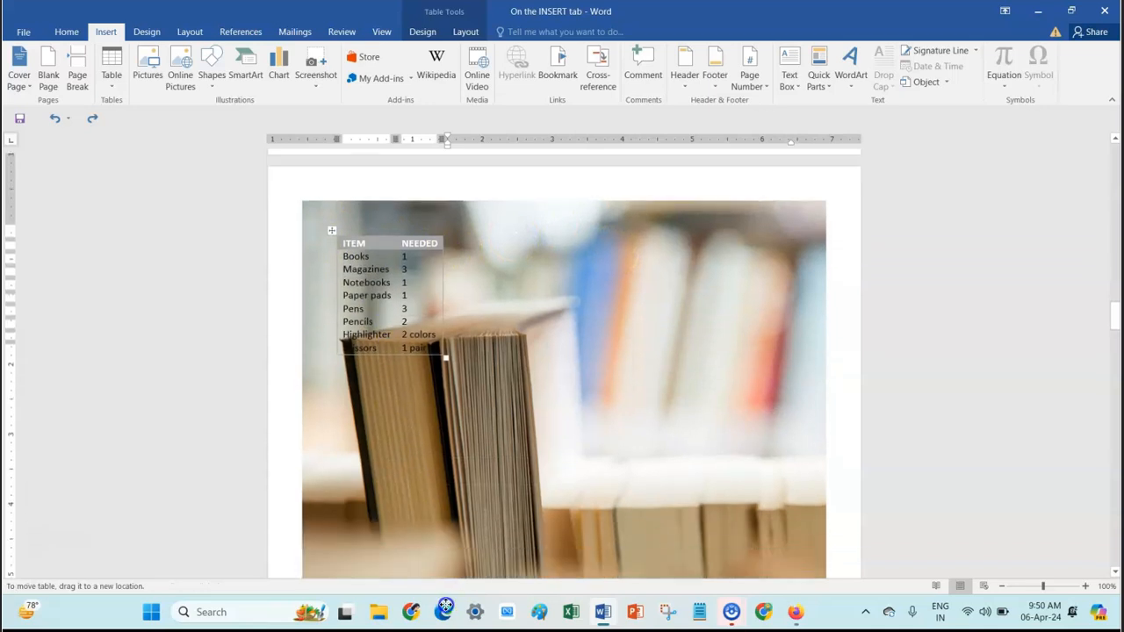
pyautogui.scroll(-6, 563, 351)
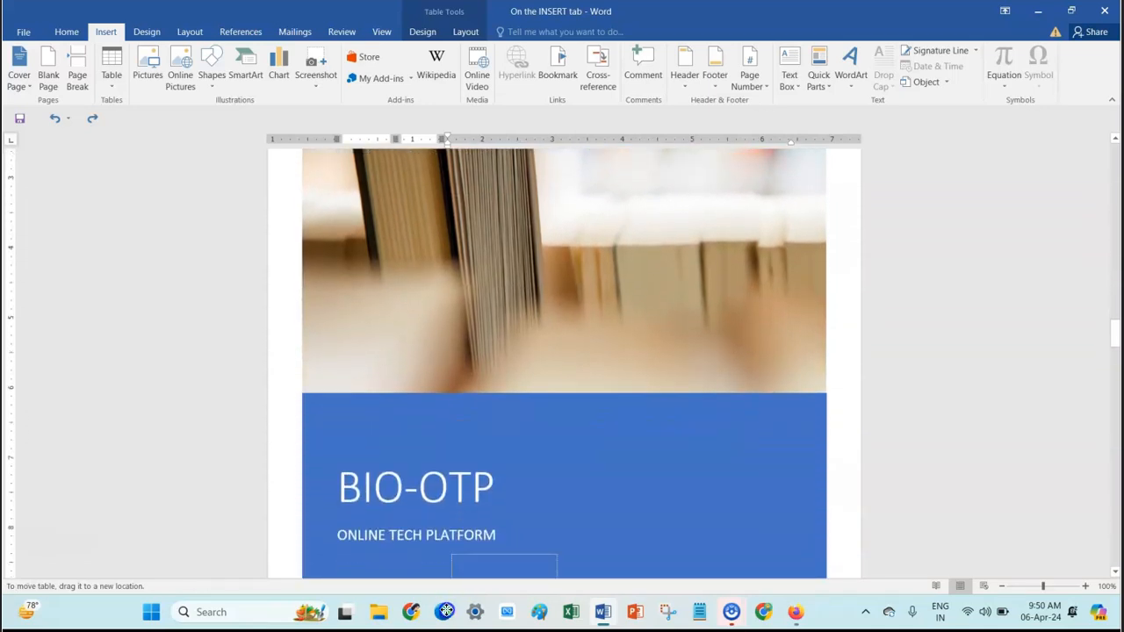
pyautogui.moveTo(446, 612); pyautogui.dragTo(511, 444)
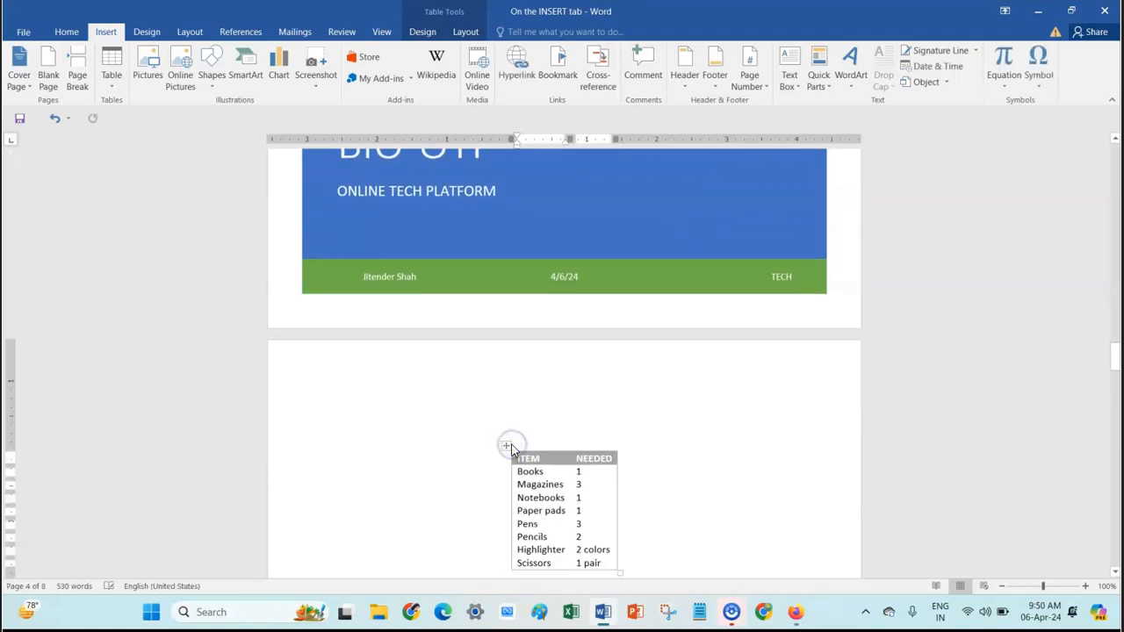
# Browse the Quick Tables gallery and insert the With Subheads 1 table into the Tabular List table's ITEM header cell.
pyautogui.scroll(-1, 511, 448)
pyautogui.click(112, 88)
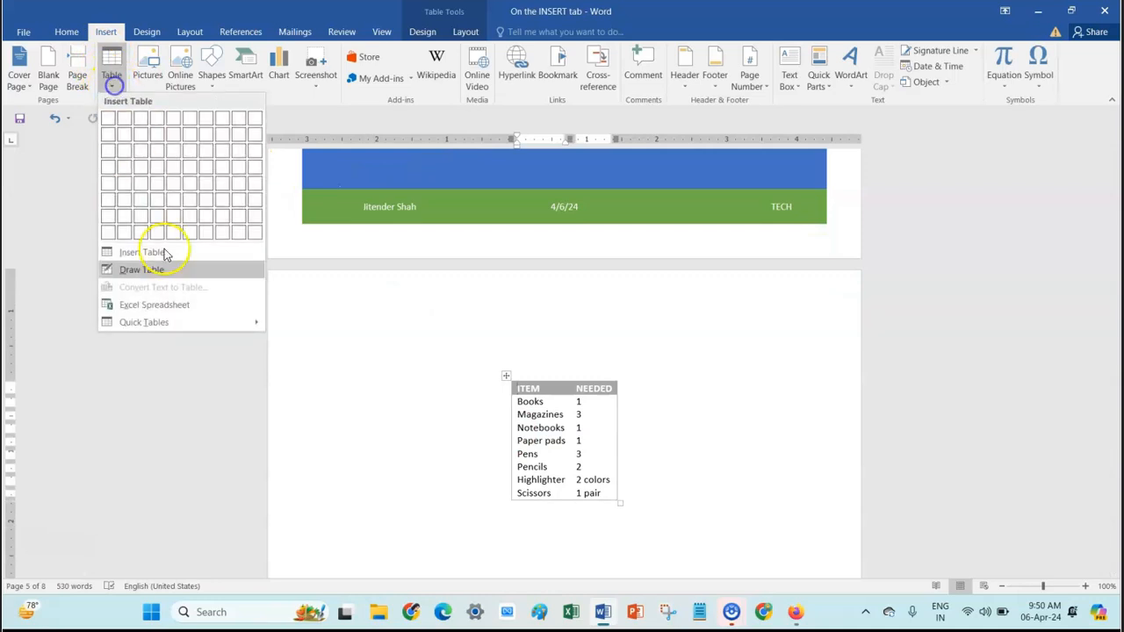
pyautogui.moveTo(169, 327)
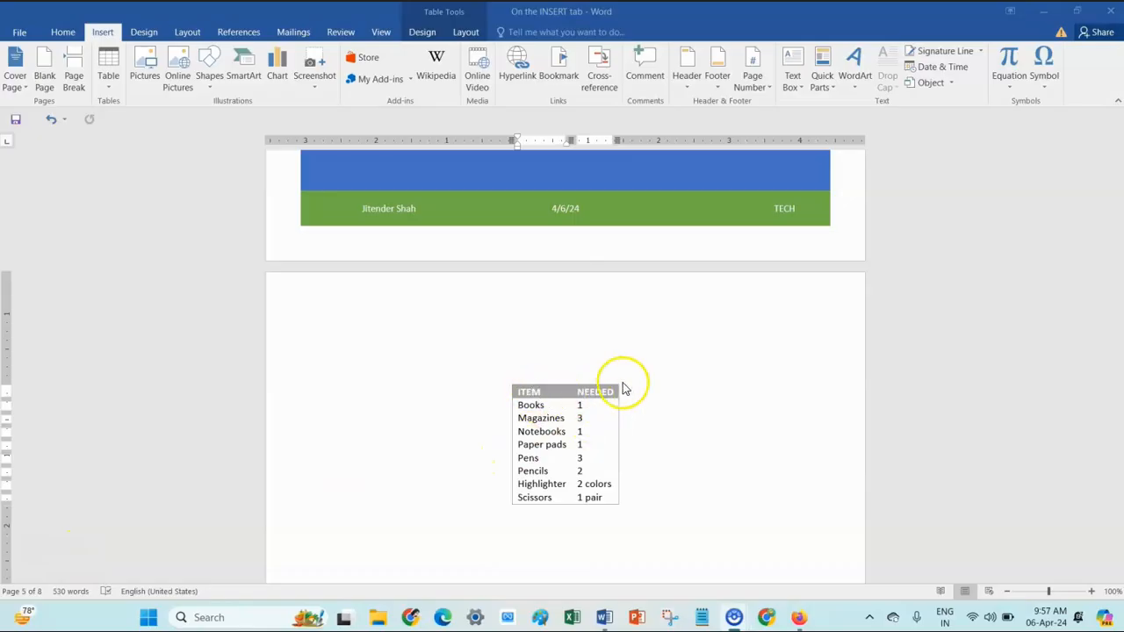
pyautogui.click(112, 86)
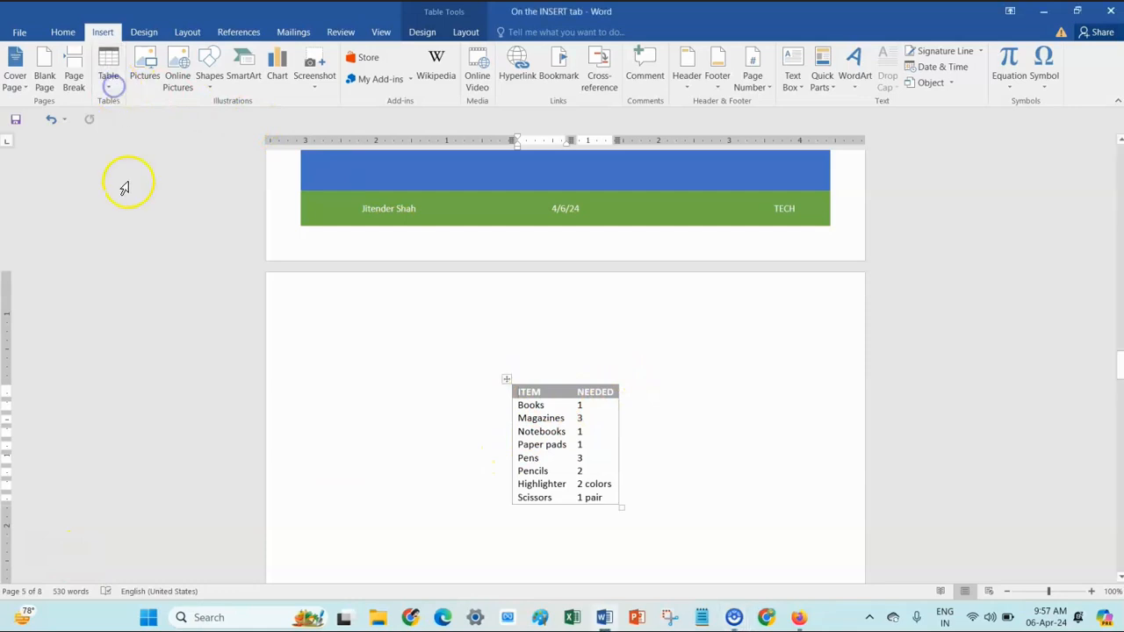
pyautogui.click(111, 88)
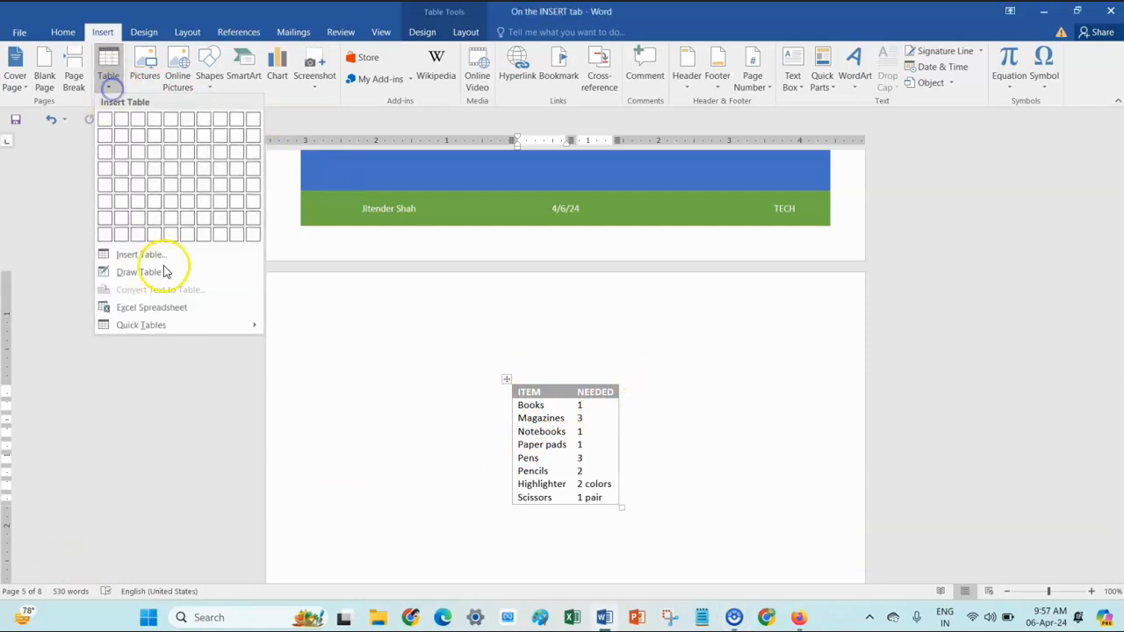
pyautogui.moveTo(169, 332)
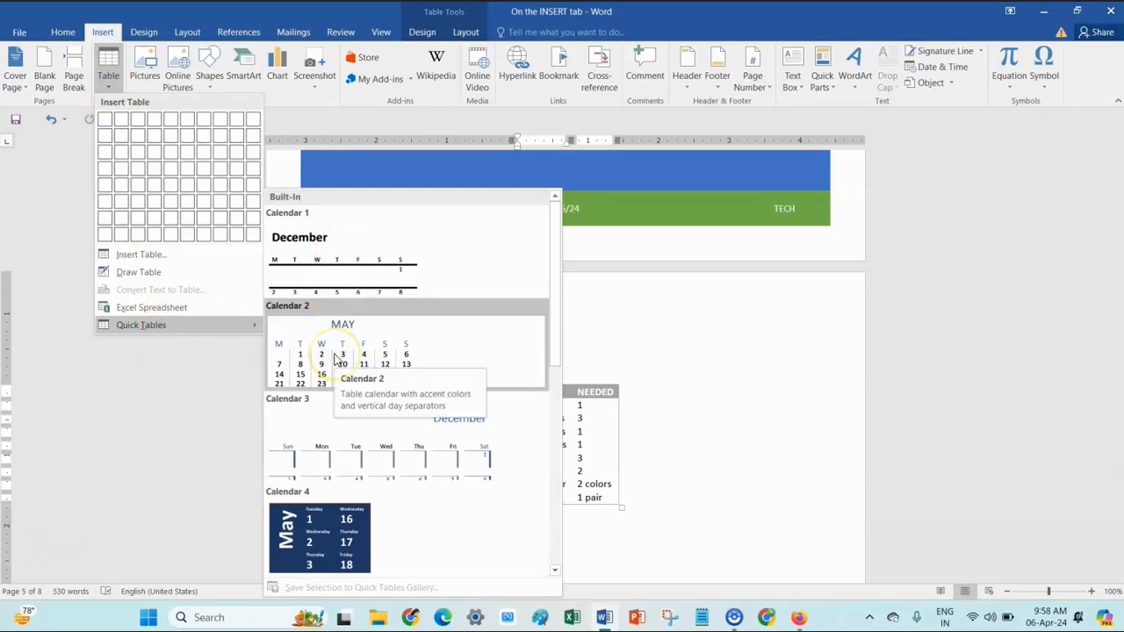
pyautogui.scroll(-5, 345, 429)
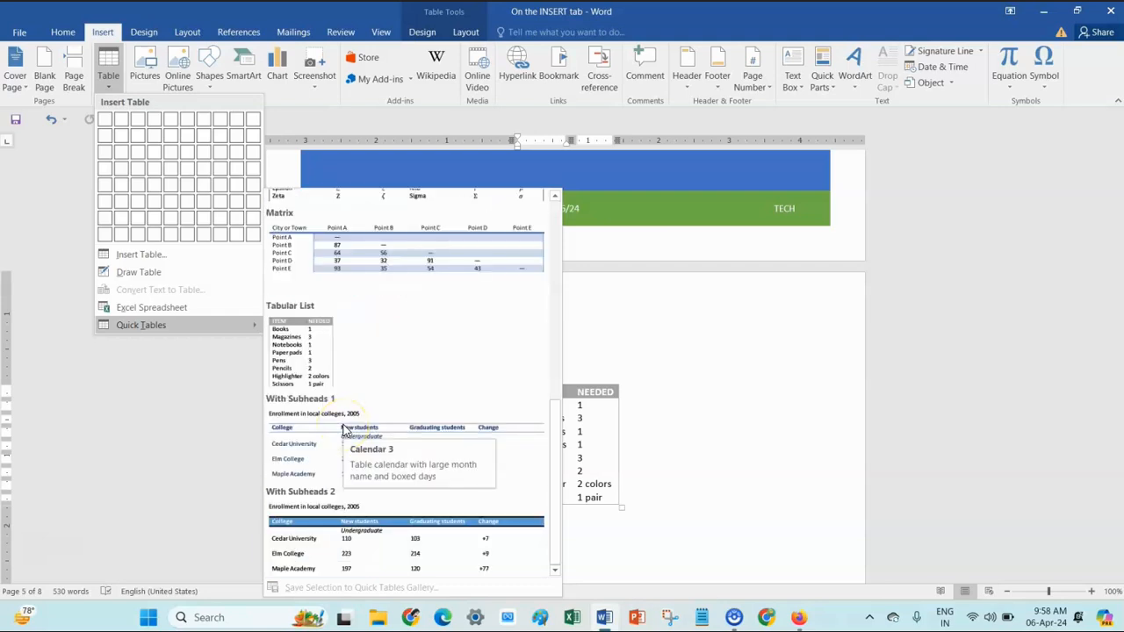
pyautogui.scroll(5, 345, 429)
pyautogui.scroll(-3, 344, 429)
pyautogui.click(311, 256)
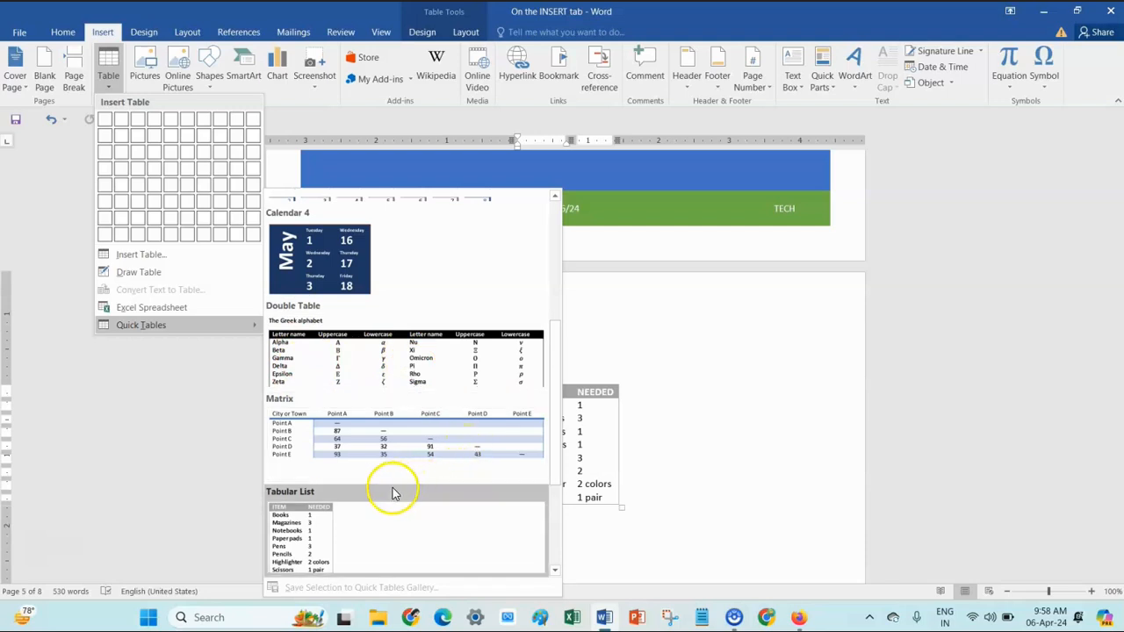
pyautogui.scroll(-2, 392, 492)
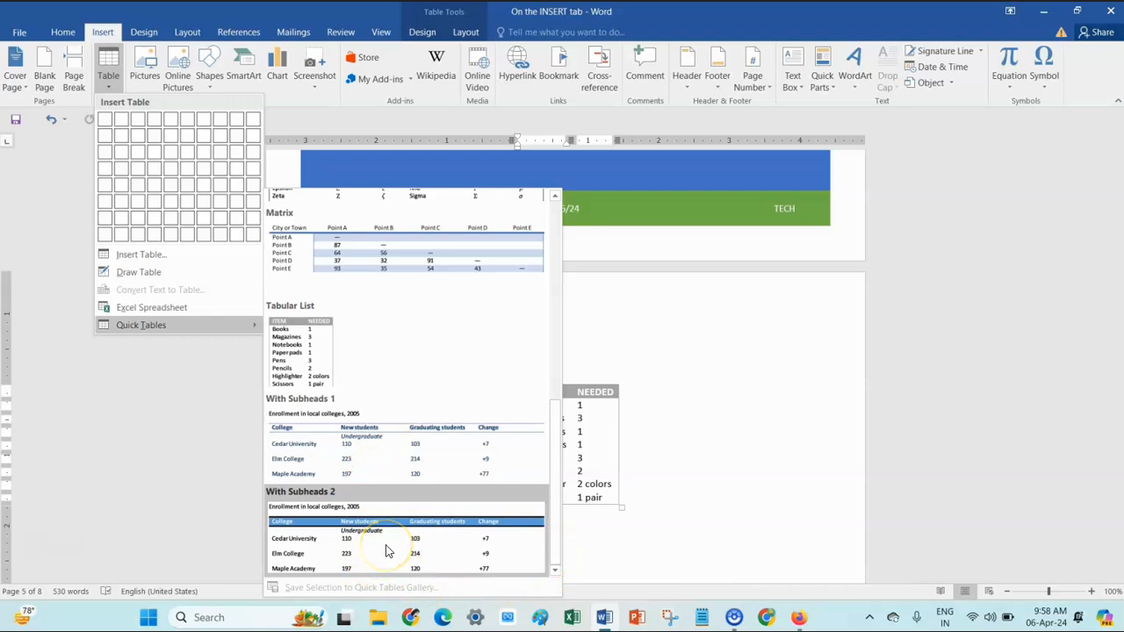
pyautogui.click(433, 450)
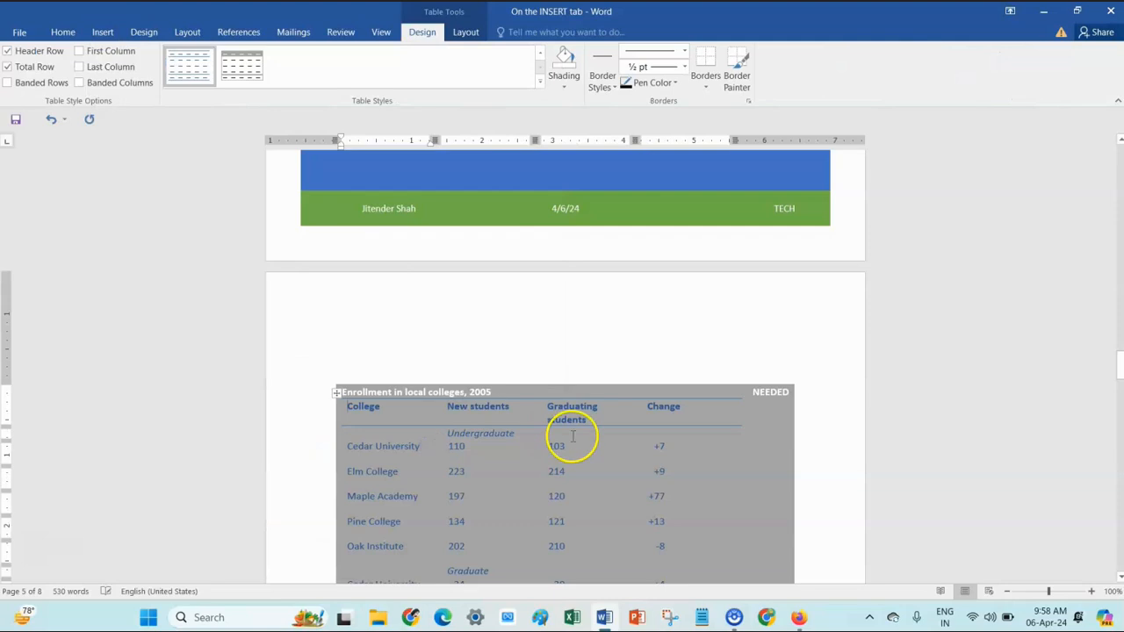
# Move the college enrollment table out of the Tabular List table to the area above it on the same page.
pyautogui.scroll(-1, 571, 431)
pyautogui.scroll(-6, 420, 351)
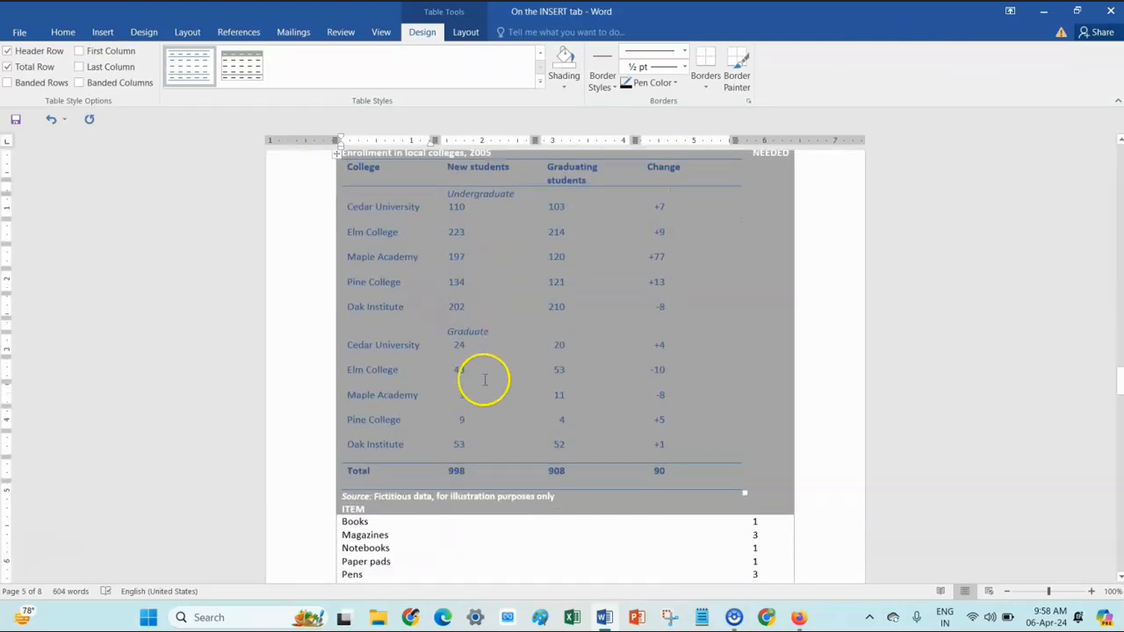
pyautogui.middleClick(447, 427)
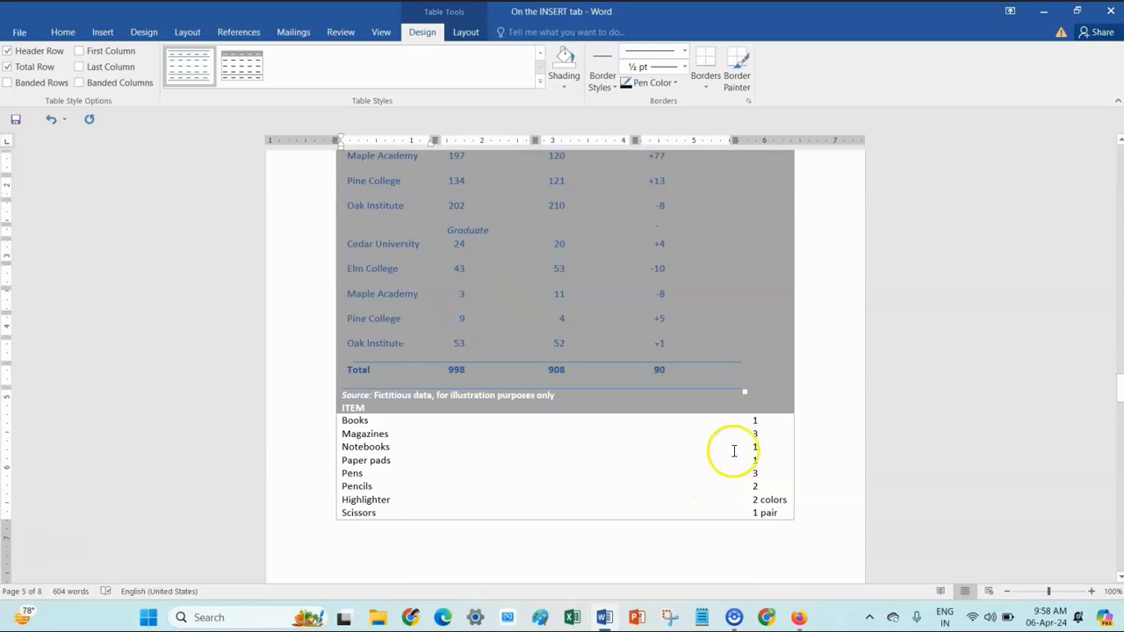
pyautogui.scroll(4, 422, 442)
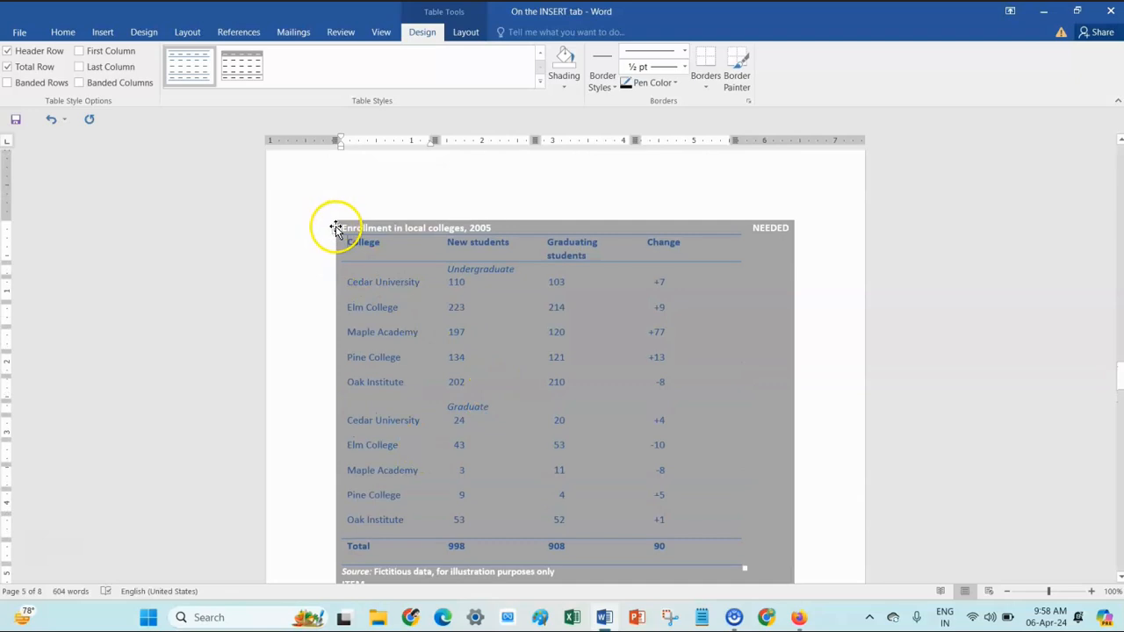
pyautogui.moveTo(337, 228); pyautogui.dragTo(332, 174)
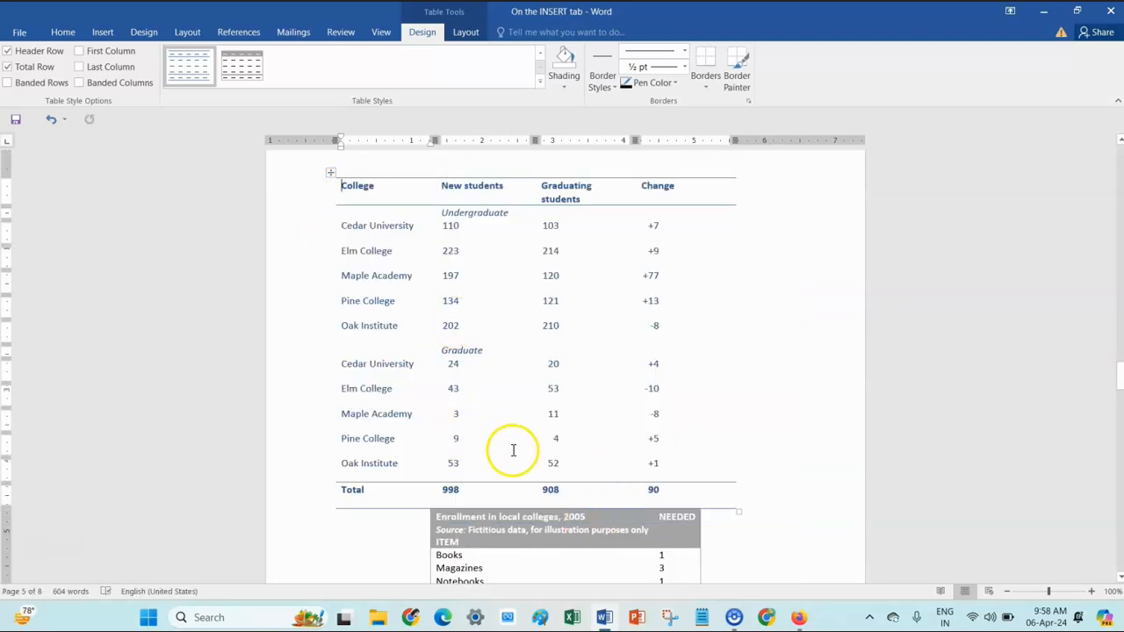
pyautogui.scroll(3, 482, 369)
pyautogui.moveTo(332, 279); pyautogui.dragTo(335, 256)
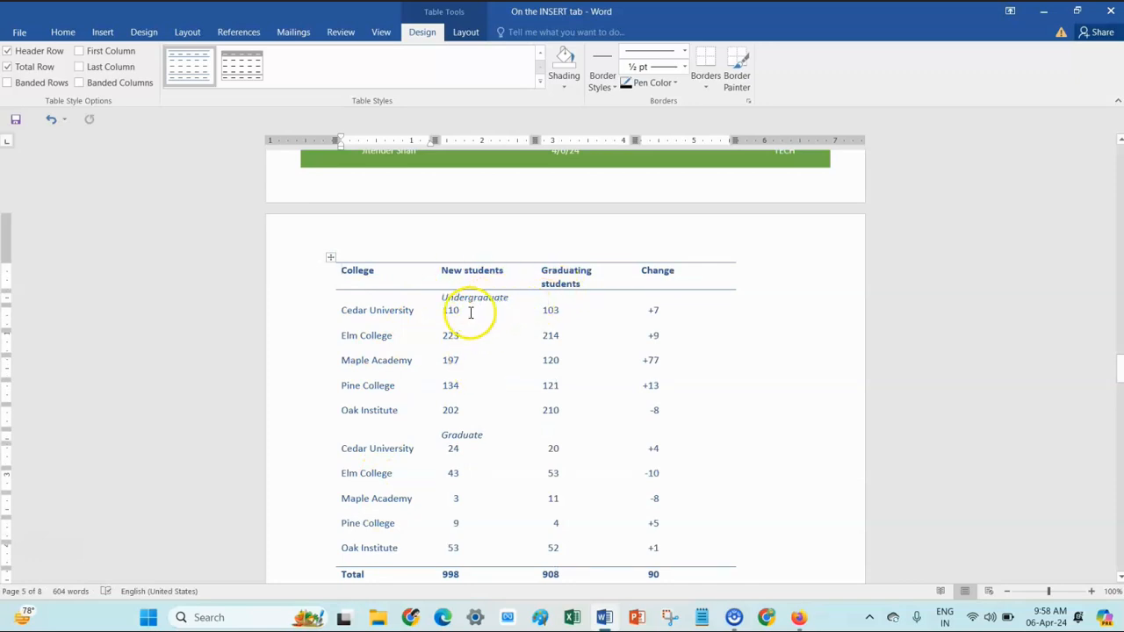
# Review the enrollment table's layout and the built-in Quick Tables designs without inserting another table.
pyautogui.scroll(-2, 467, 462)
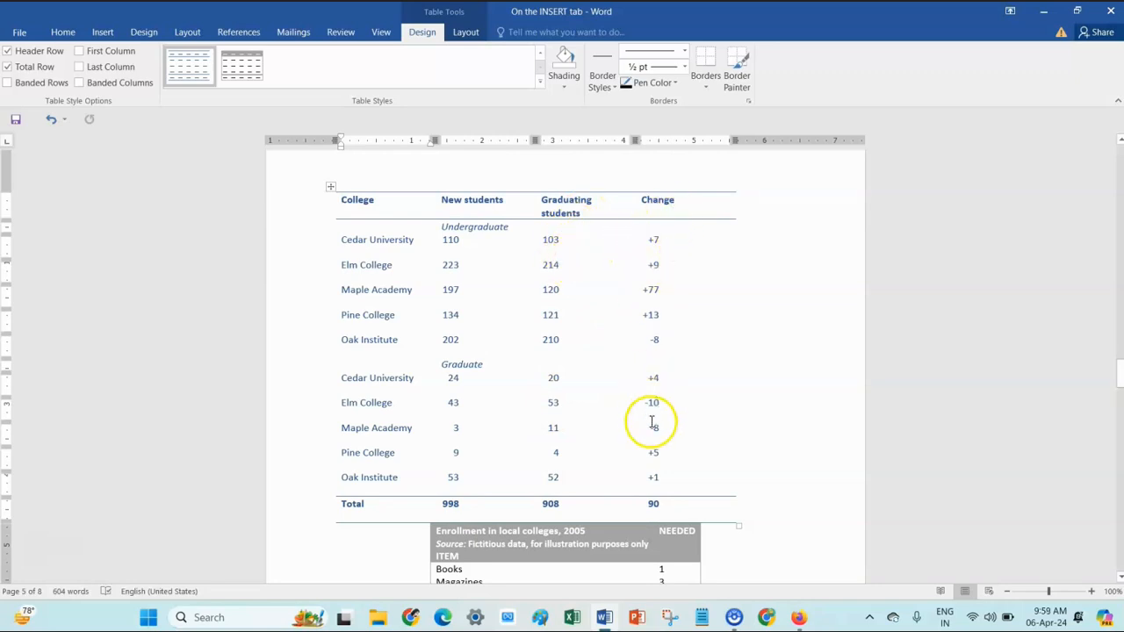
pyautogui.scroll(-2, 653, 449)
pyautogui.scroll(4, 653, 449)
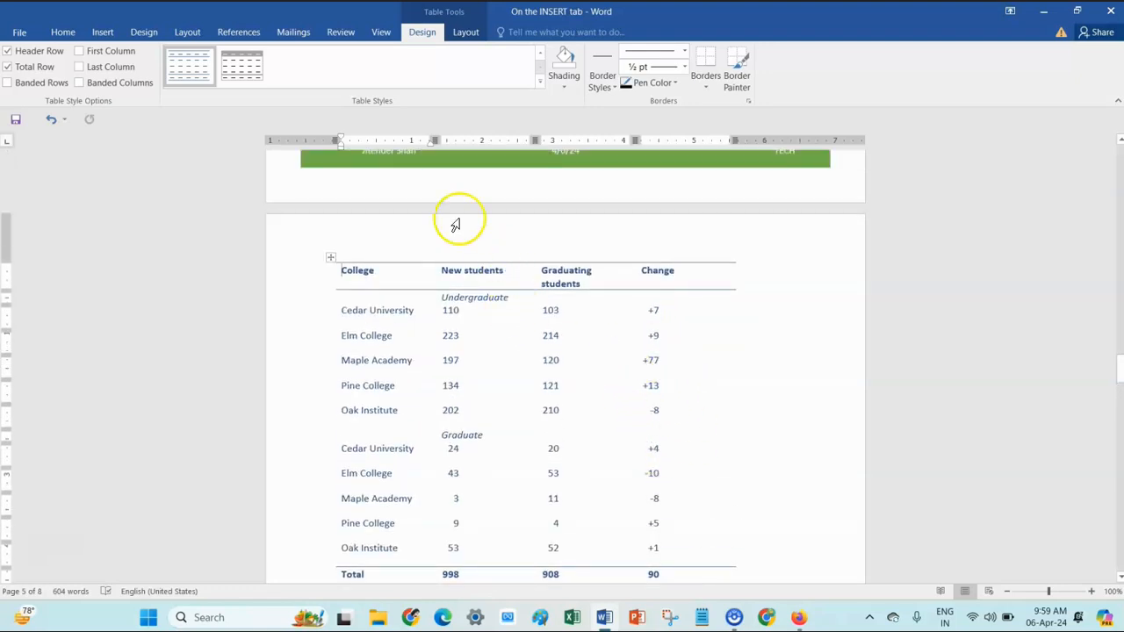
pyautogui.click(103, 32)
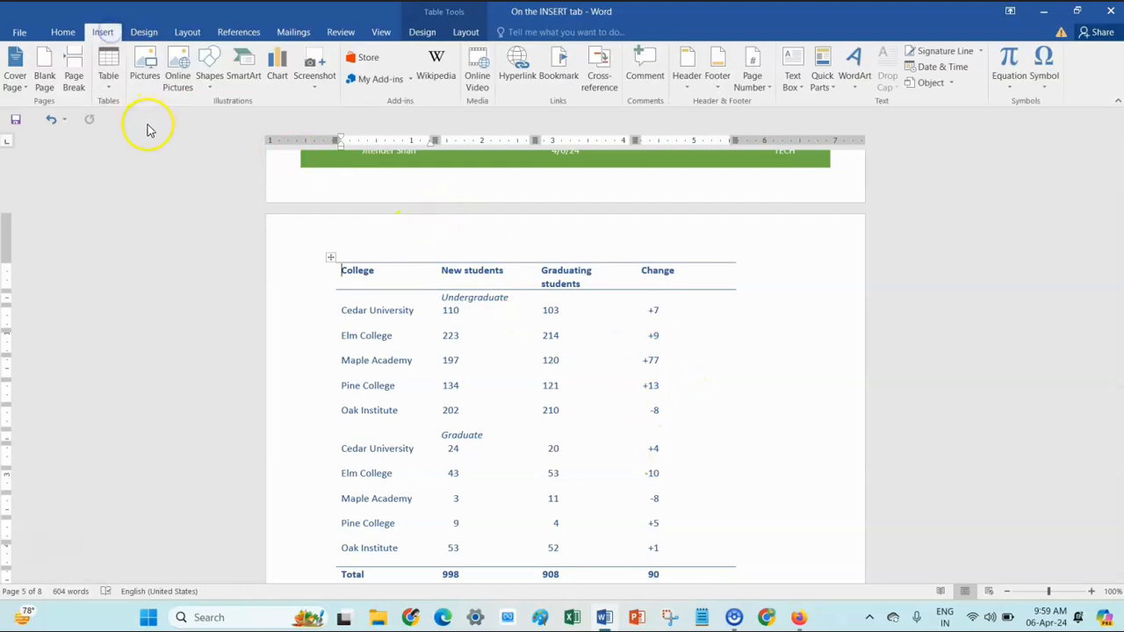
pyautogui.click(119, 89)
pyautogui.moveTo(185, 327)
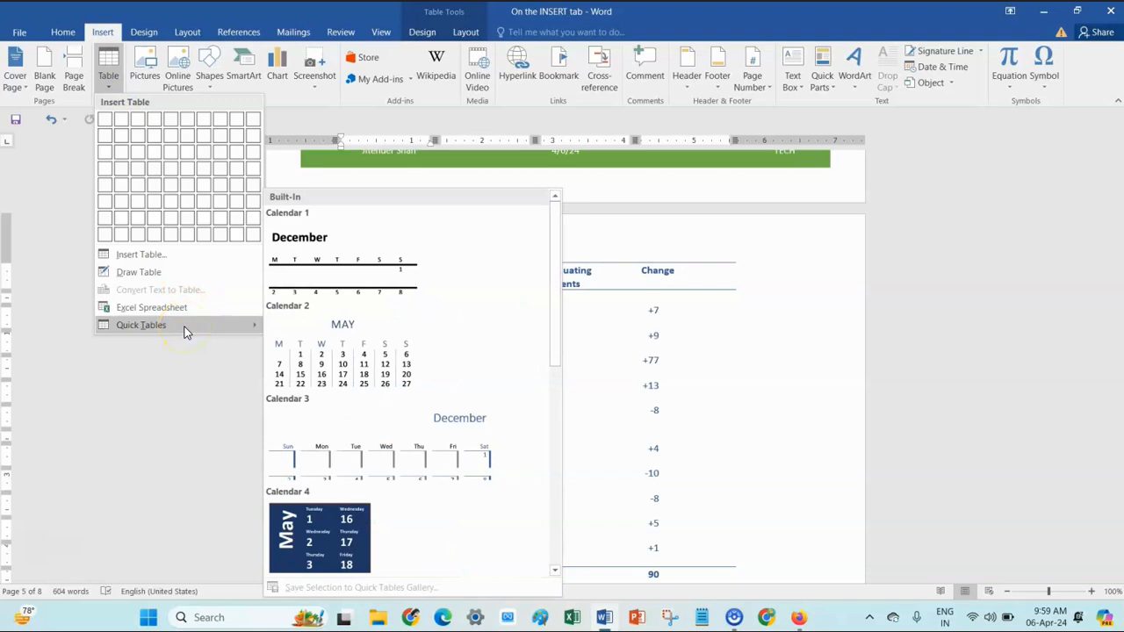
pyautogui.scroll(-10, 384, 379)
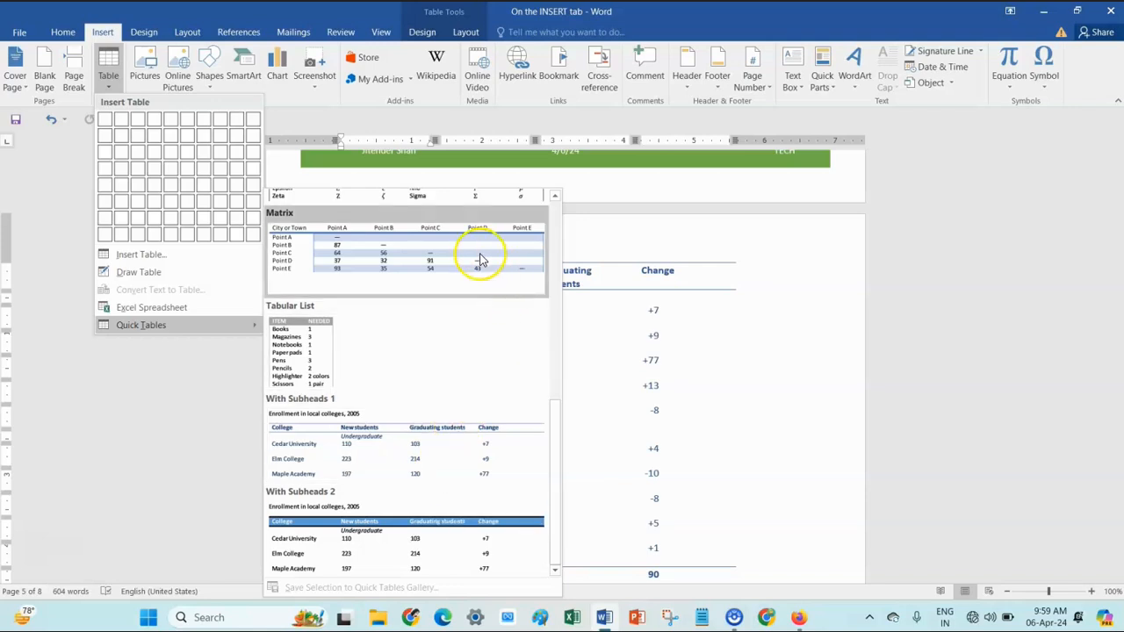
pyautogui.scroll(3, 479, 260)
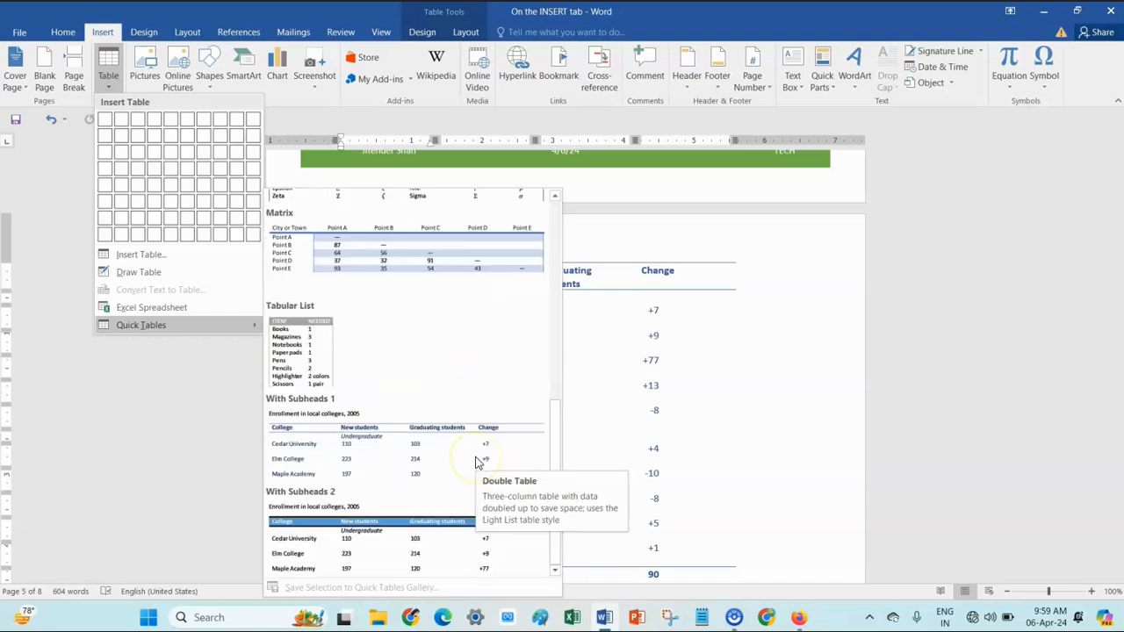
pyautogui.scroll(-2, 674, 409)
pyautogui.click(760, 369)
# Insert the Matrix quick table on the page following the INSERT tab paragraph and check its layout.
pyautogui.scroll(-8, 746, 430)
pyautogui.scroll(-3, 742, 433)
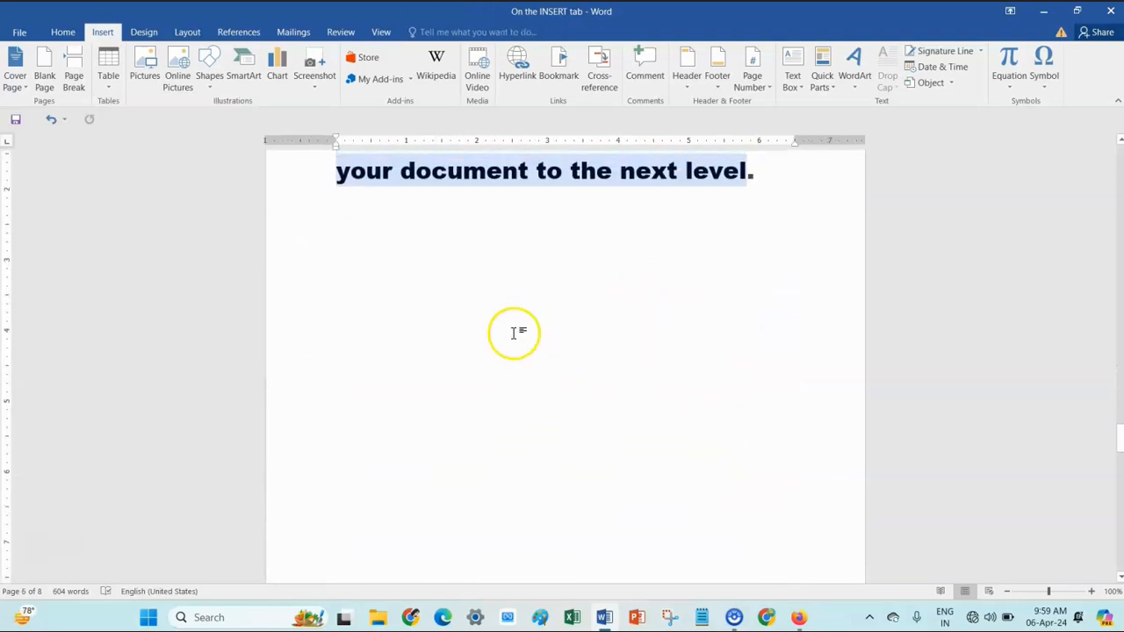
pyautogui.click(108, 79)
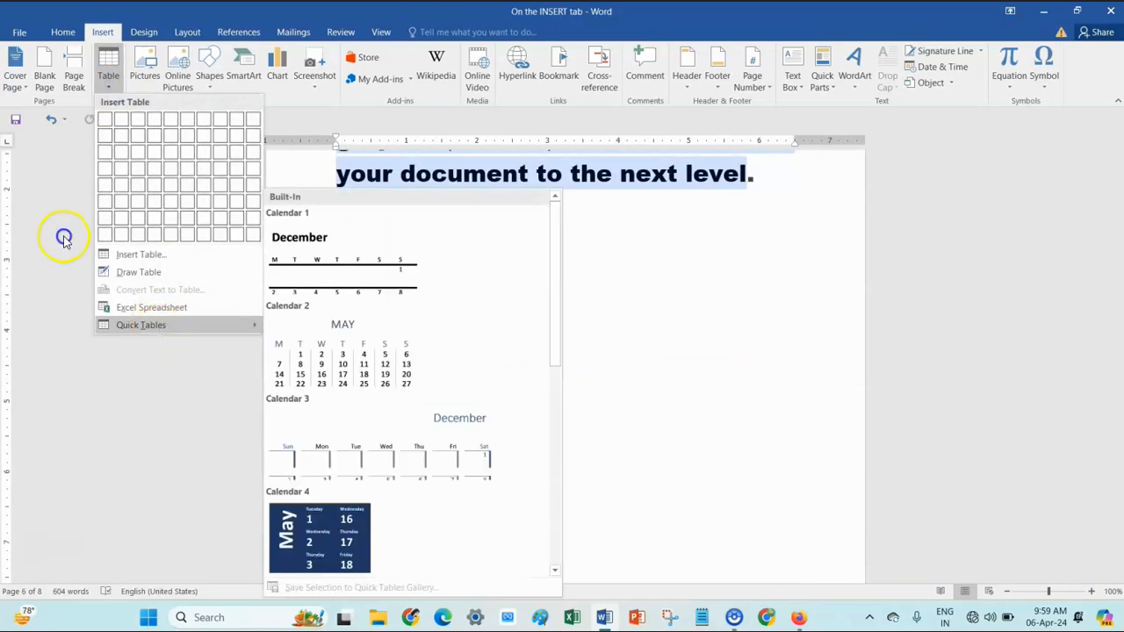
pyautogui.scroll(-5, 494, 379)
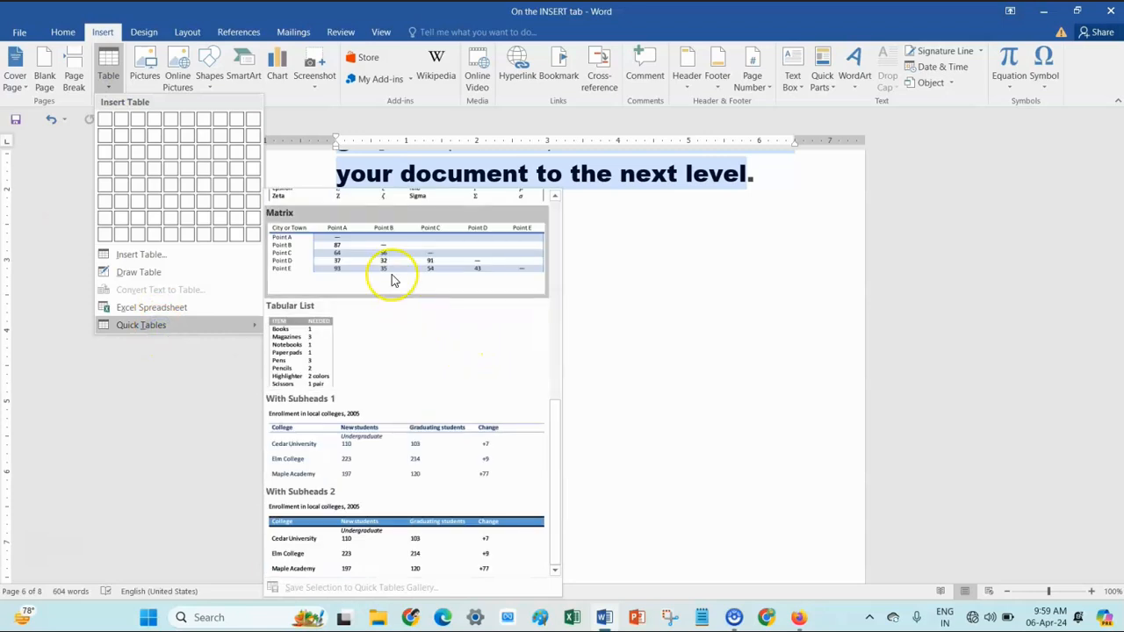
pyautogui.click(393, 280)
pyautogui.scroll(1, 456, 349)
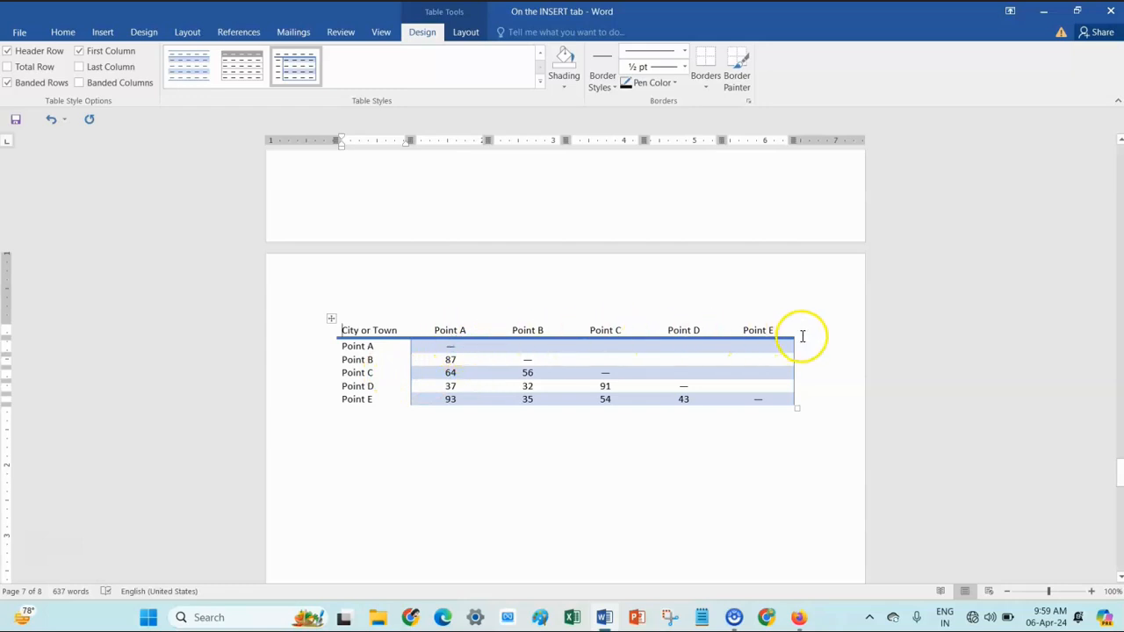
pyautogui.scroll(8, 465, 386)
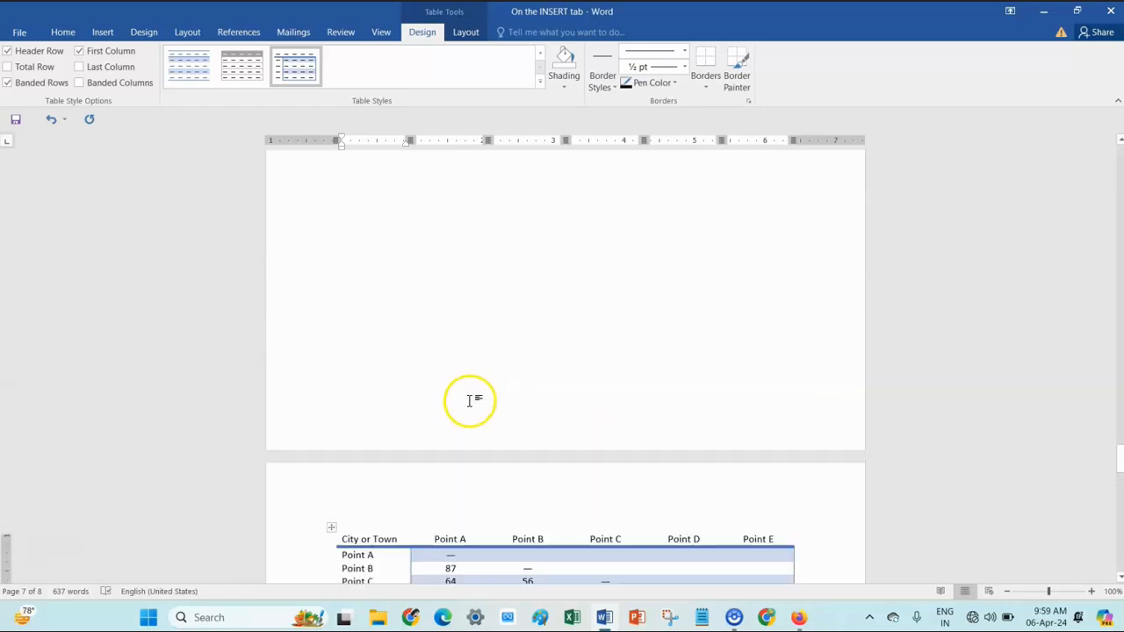
pyautogui.scroll(-2, 469, 396)
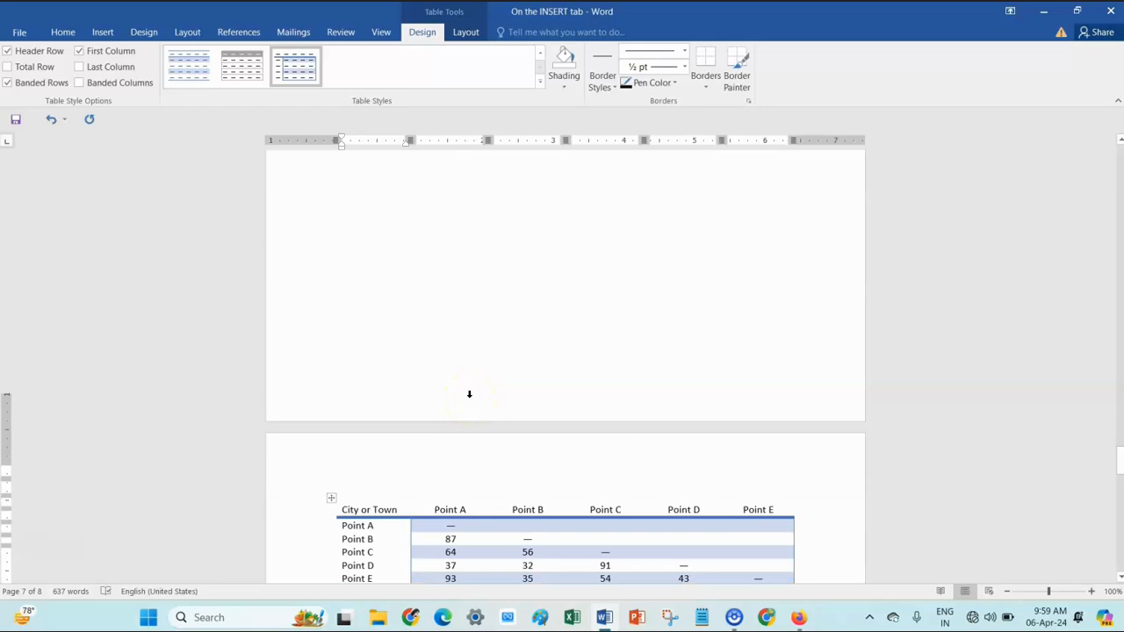
pyautogui.scroll(-3, 492, 358)
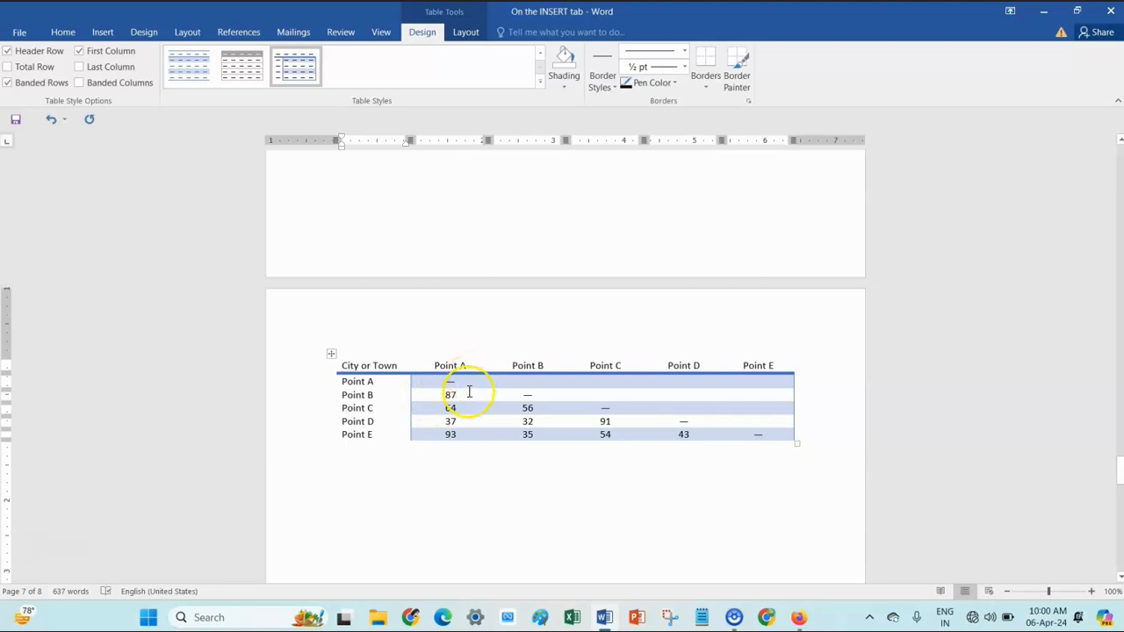
# Review the Matrix design among the Quick Tables and change the matrix table's Point A column header to POPULATION A.
pyautogui.click(102, 33)
pyautogui.click(108, 53)
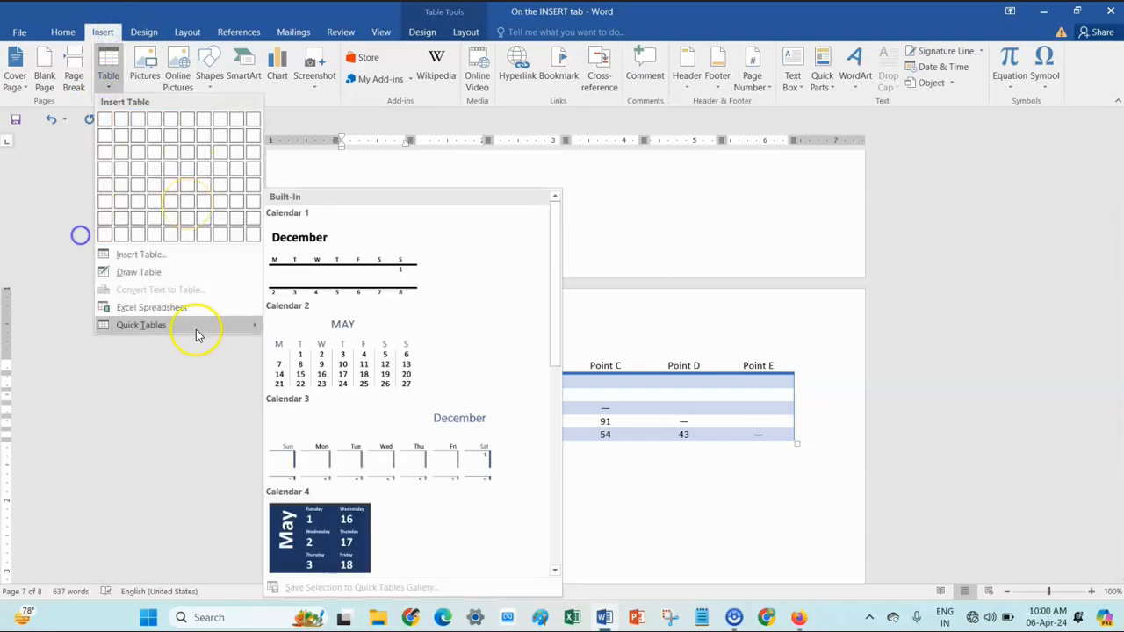
pyautogui.scroll(-10, 400, 470)
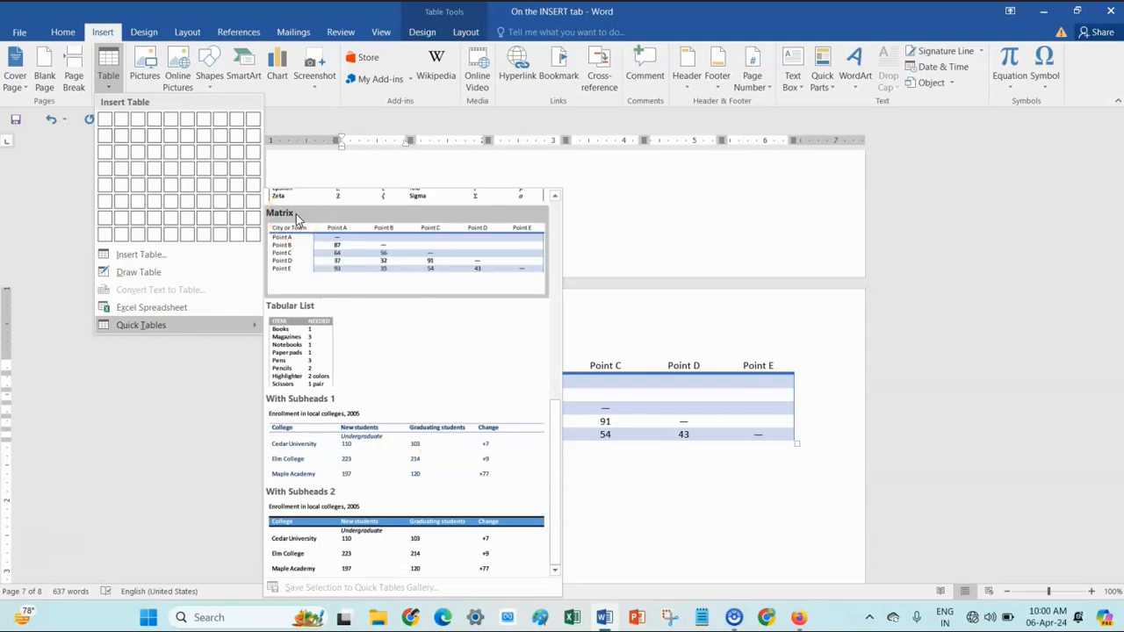
pyautogui.click(673, 328)
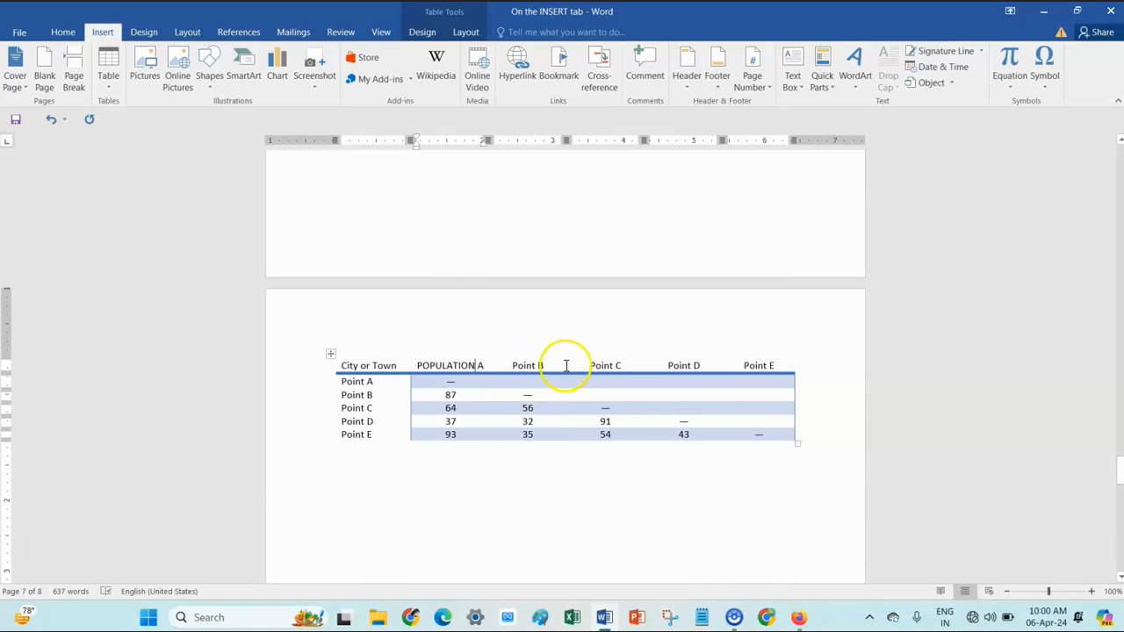
pyautogui.moveTo(713, 359)
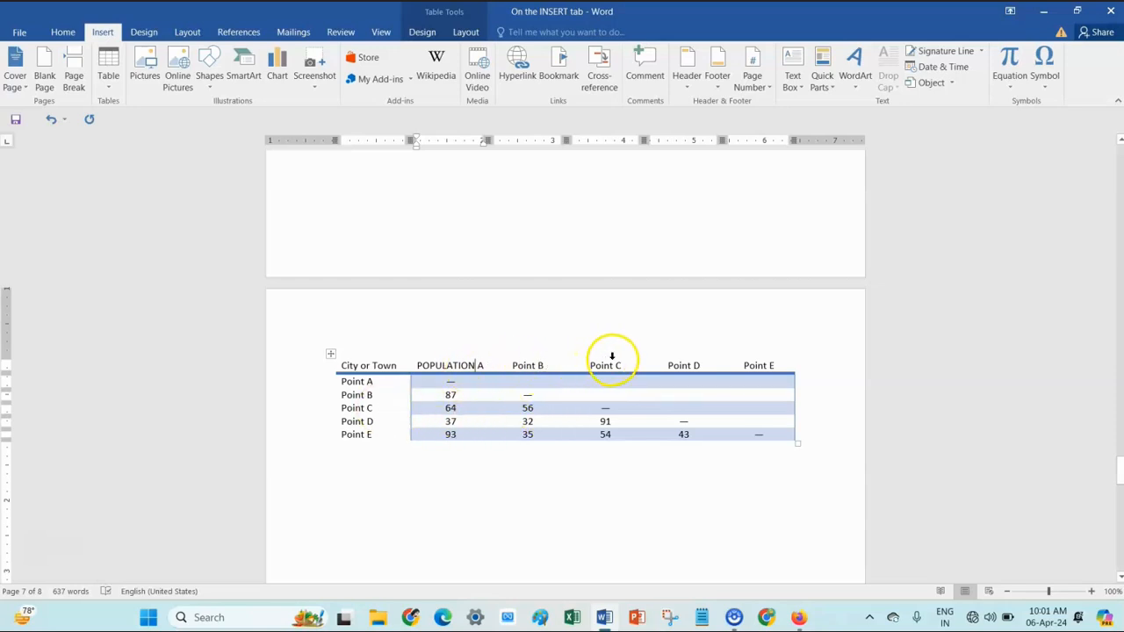
# Look back over the inserted tables and review the available ways to insert a table.
pyautogui.scroll(6, 577, 439)
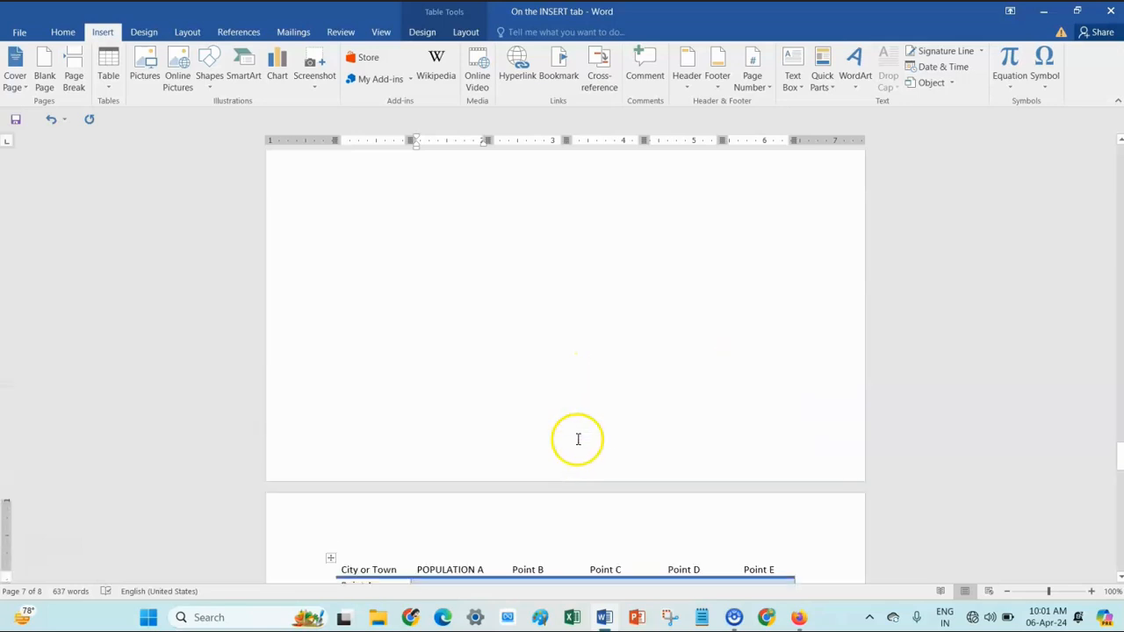
pyautogui.scroll(-6, 577, 440)
pyautogui.scroll(5, 578, 435)
pyautogui.scroll(5, 578, 432)
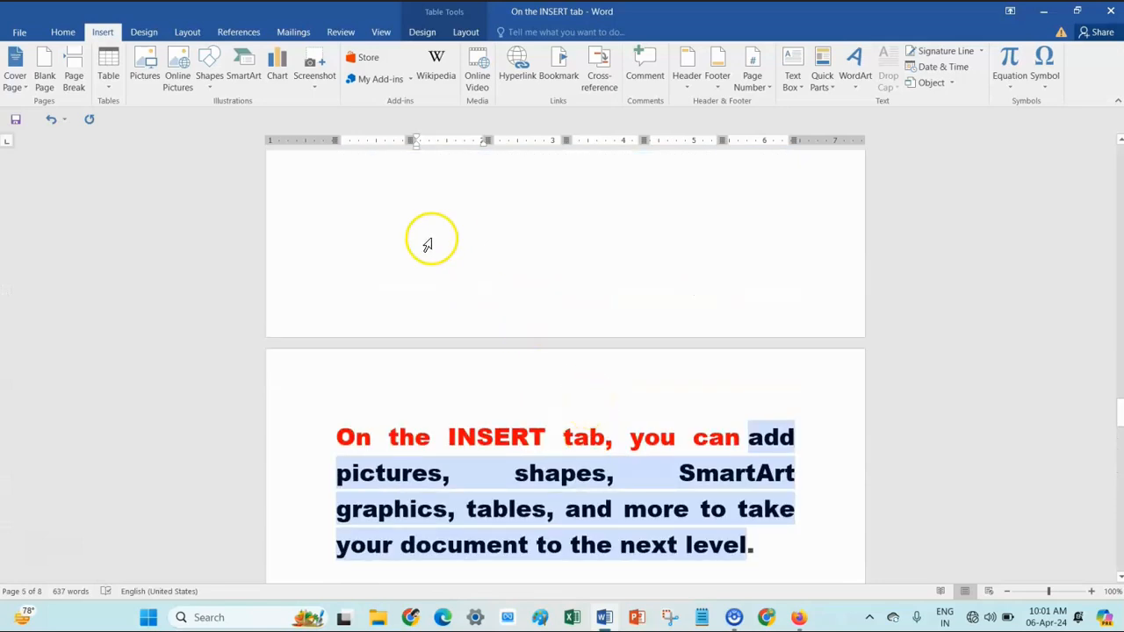
pyautogui.click(114, 91)
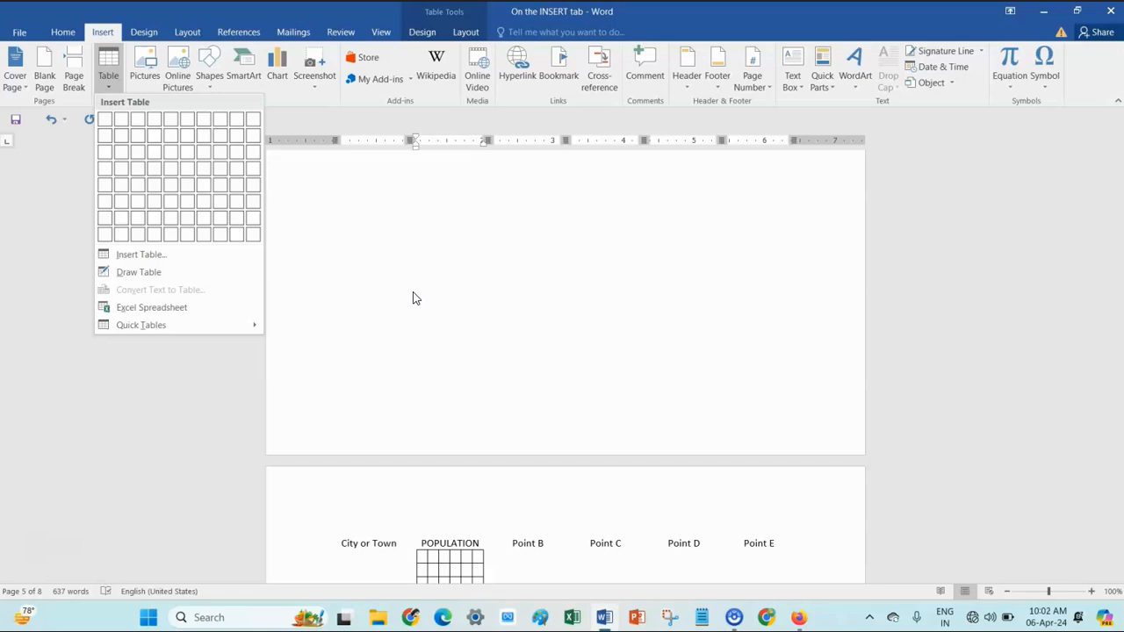
pyautogui.scroll(-15, 424, 302)
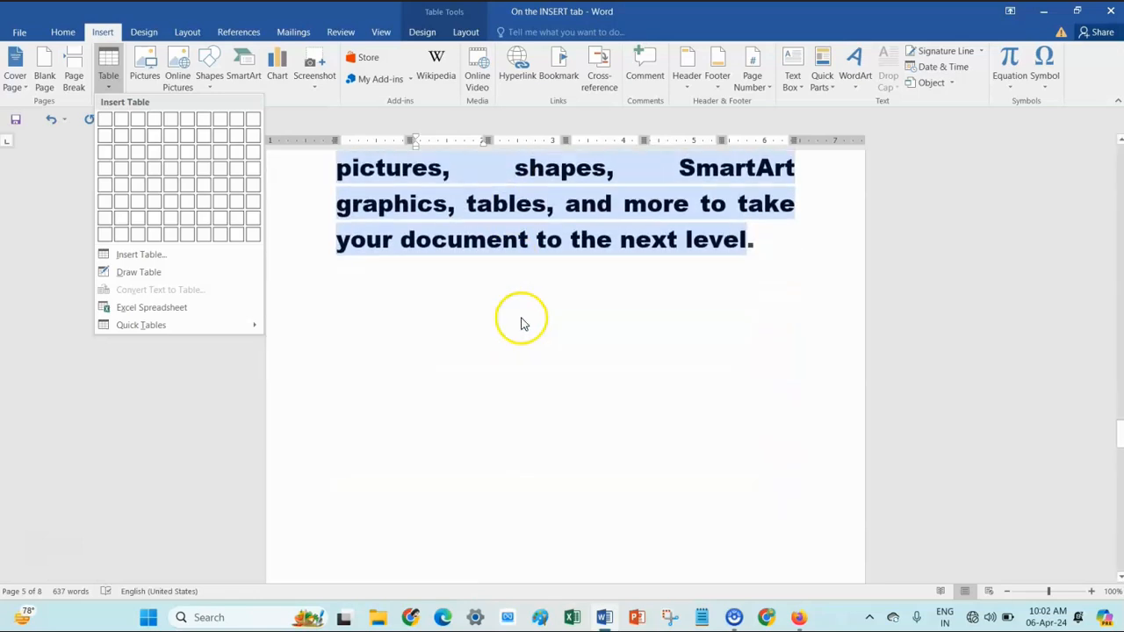
pyautogui.scroll(-14, 541, 319)
pyautogui.click(571, 332)
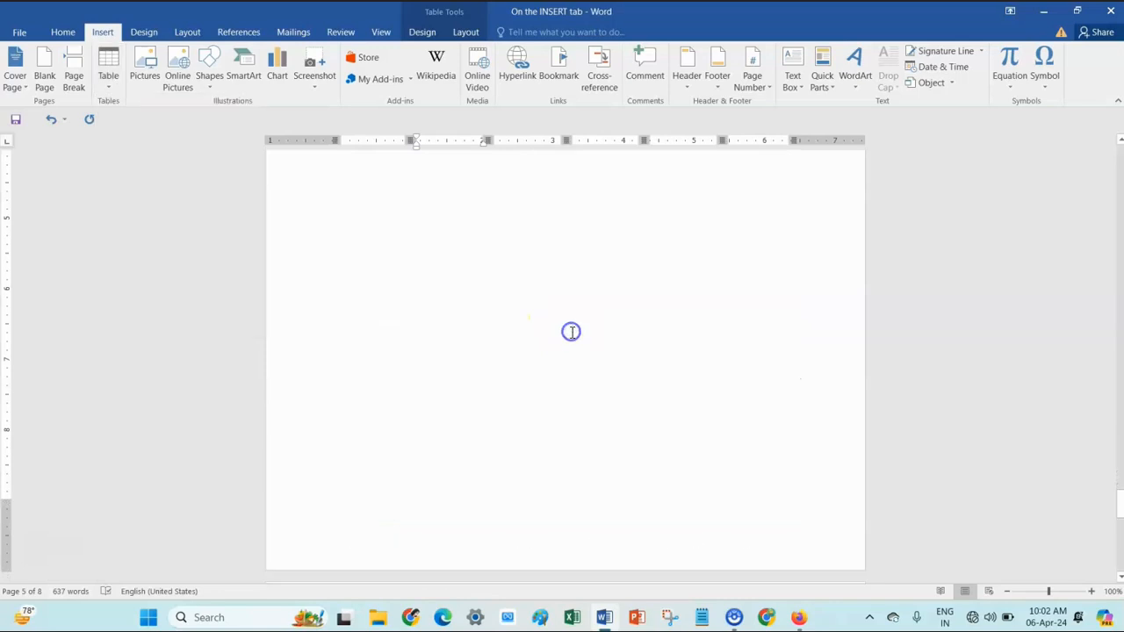
# Add a new line below the HI text on the last page and insert an Excel spreadsheet there.
pyautogui.scroll(-3, 581, 337)
pyautogui.scroll(-10, 583, 338)
pyautogui.scroll(5, 527, 334)
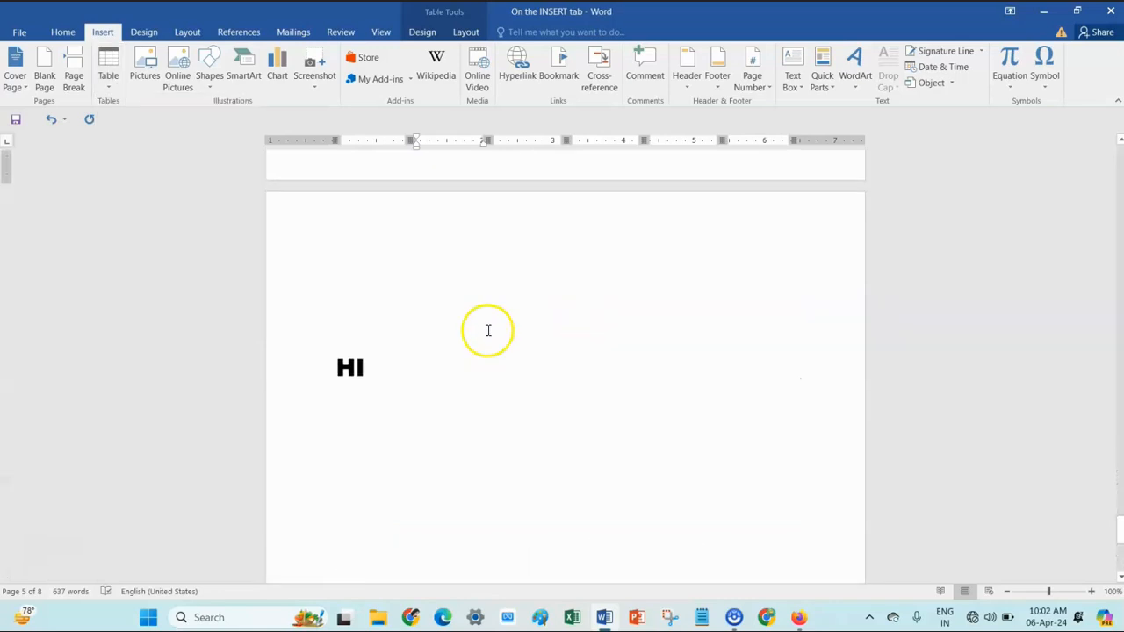
pyautogui.click(432, 381)
pyautogui.press('Return')
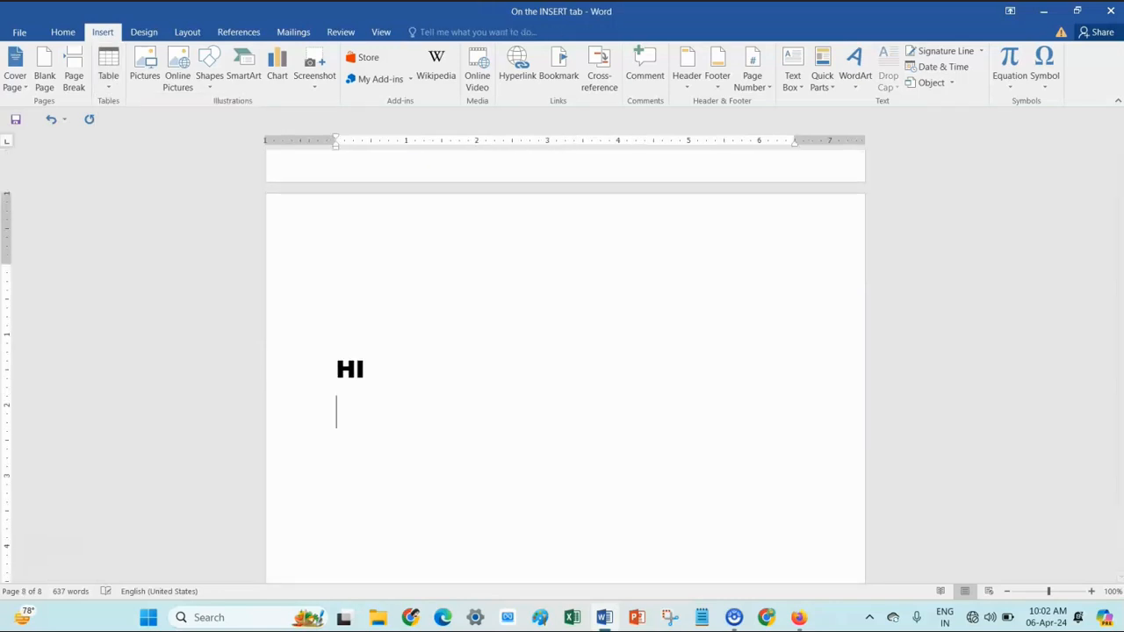
pyautogui.click(108, 66)
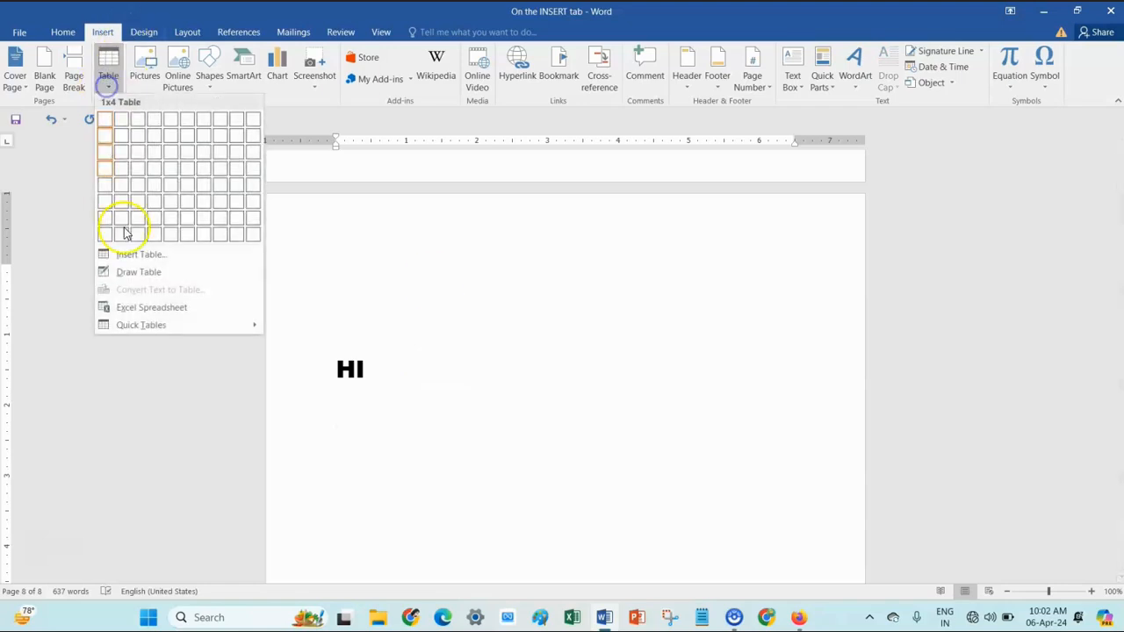
pyautogui.click(169, 313)
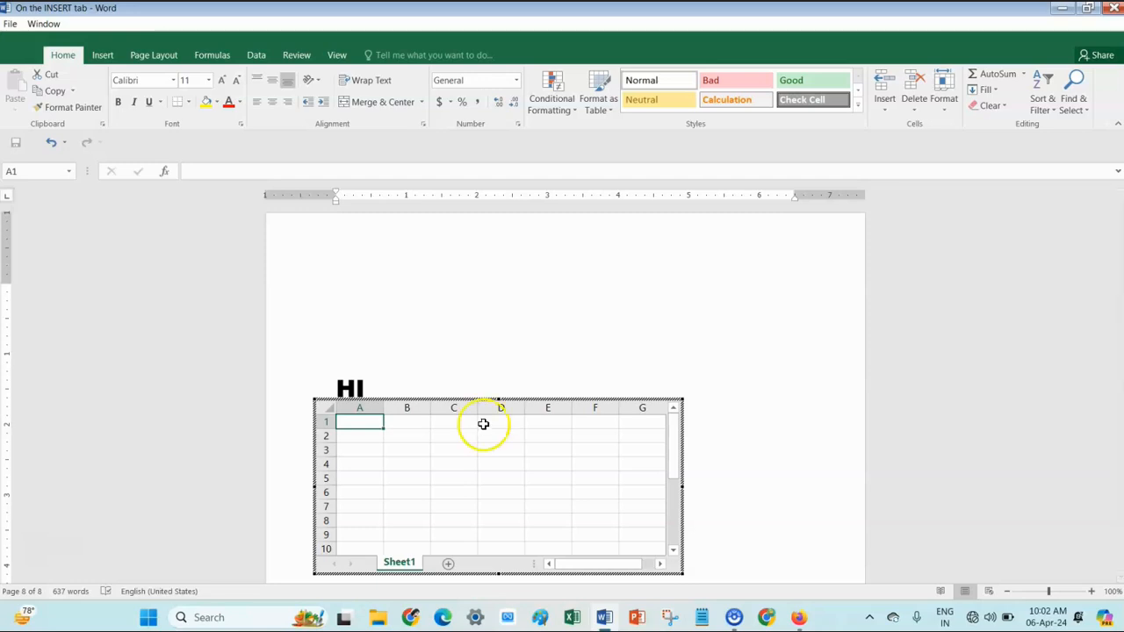
# Compare the embedded spreadsheet's Home and Insert commands and minimize the document window.
pyautogui.click(103, 54)
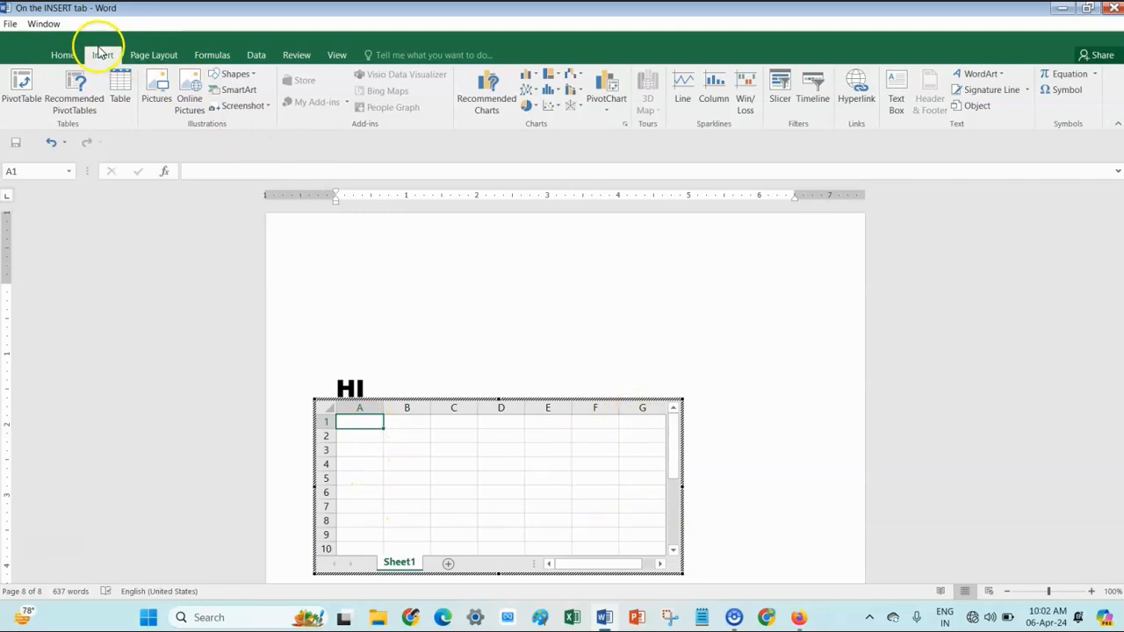
pyautogui.click(65, 55)
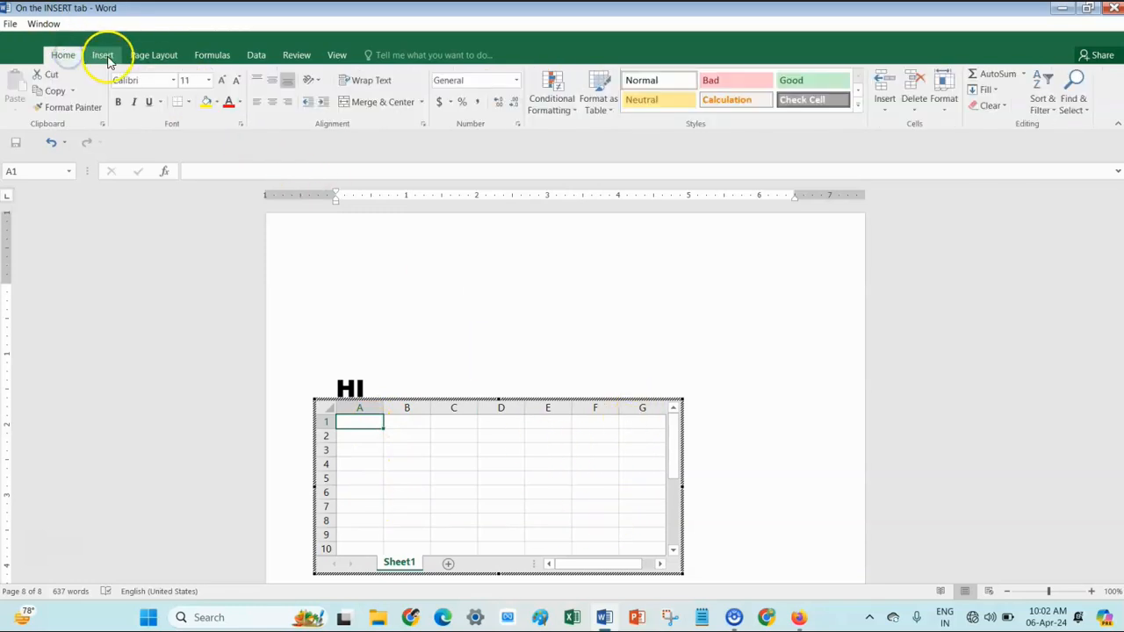
pyautogui.click(103, 55)
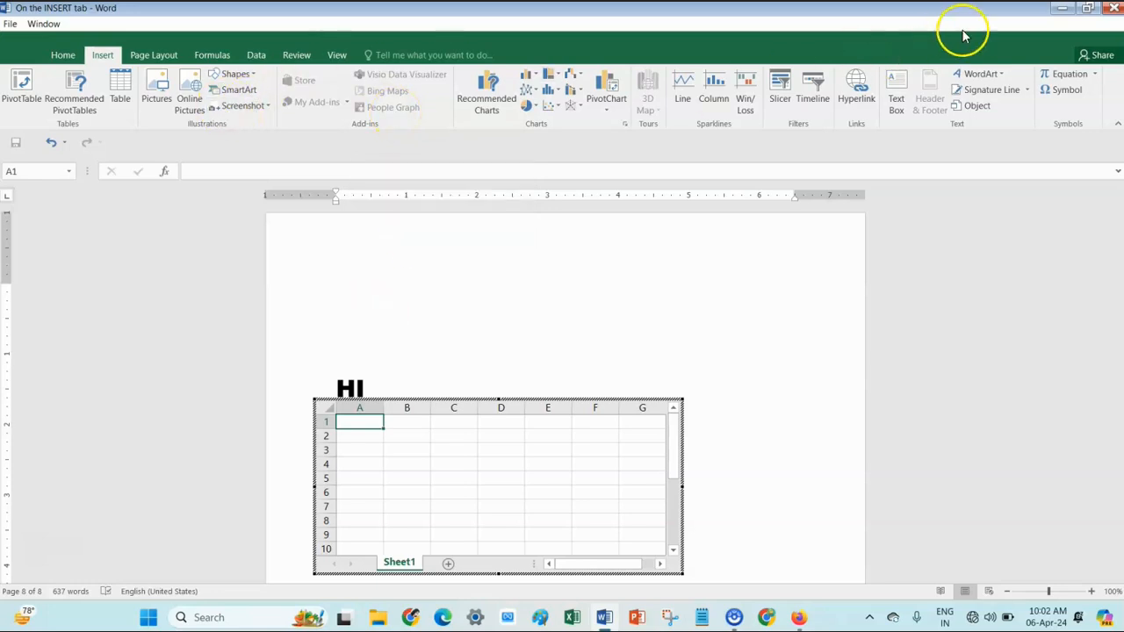
pyautogui.click(1062, 9)
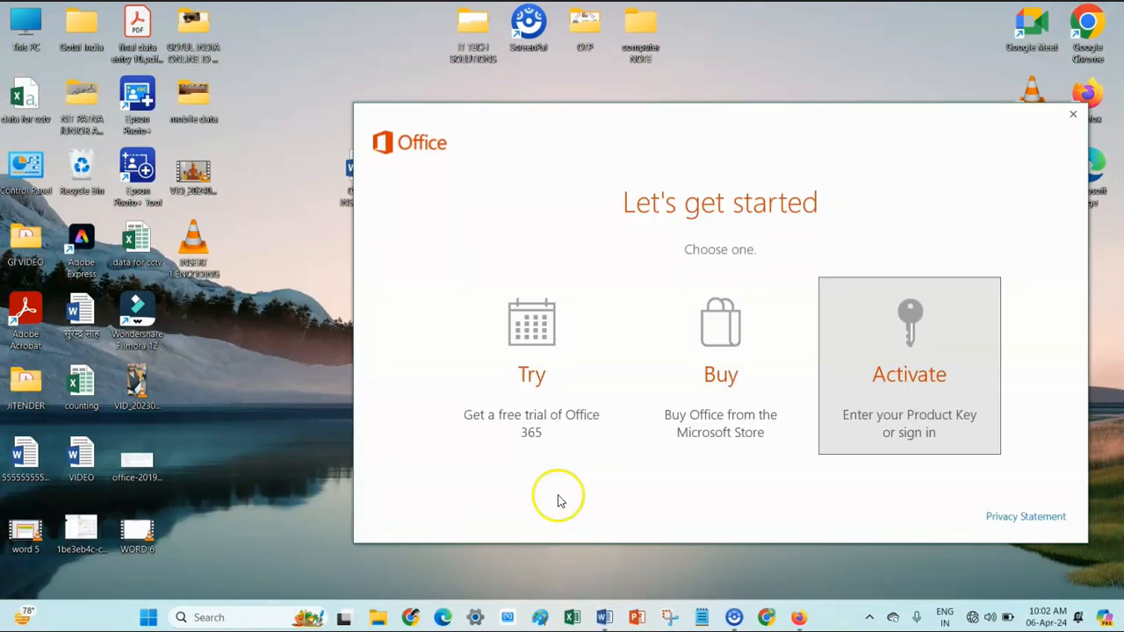
# Bring the document window back and leave editing of the embedded spreadsheet so it shows as an object below HI.
pyautogui.click(617, 611)
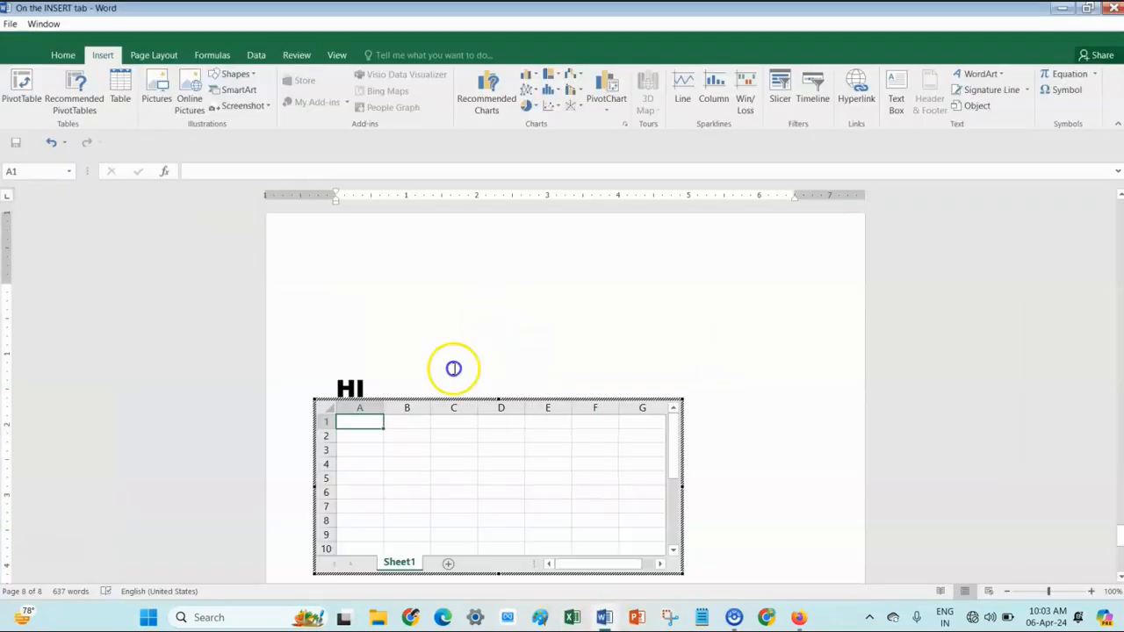
pyautogui.click(439, 418)
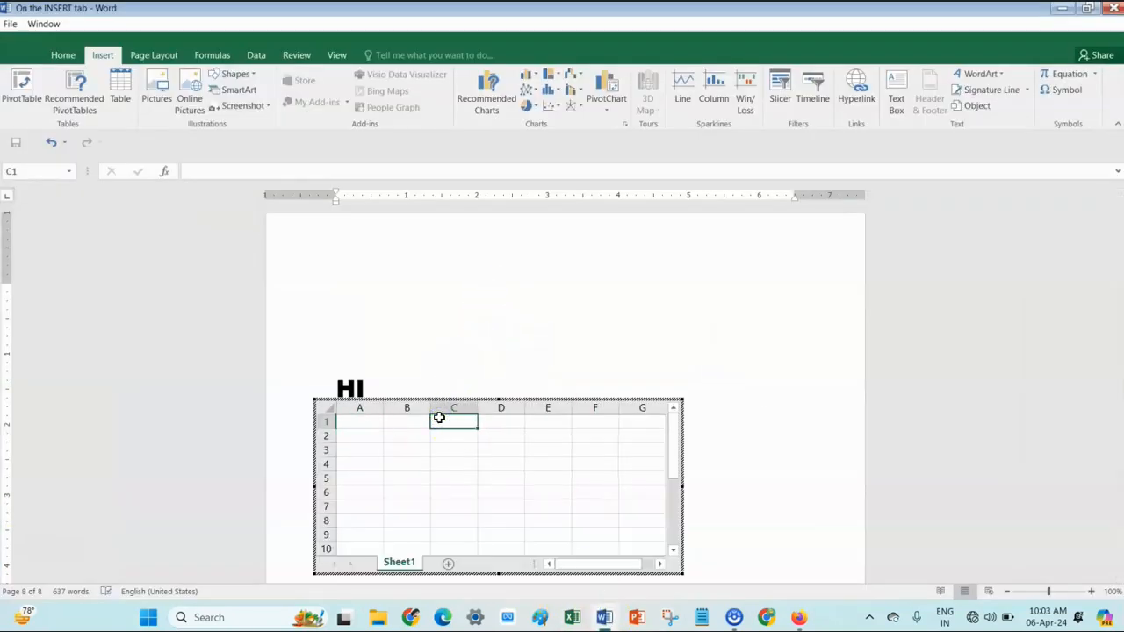
pyautogui.press('Escape')
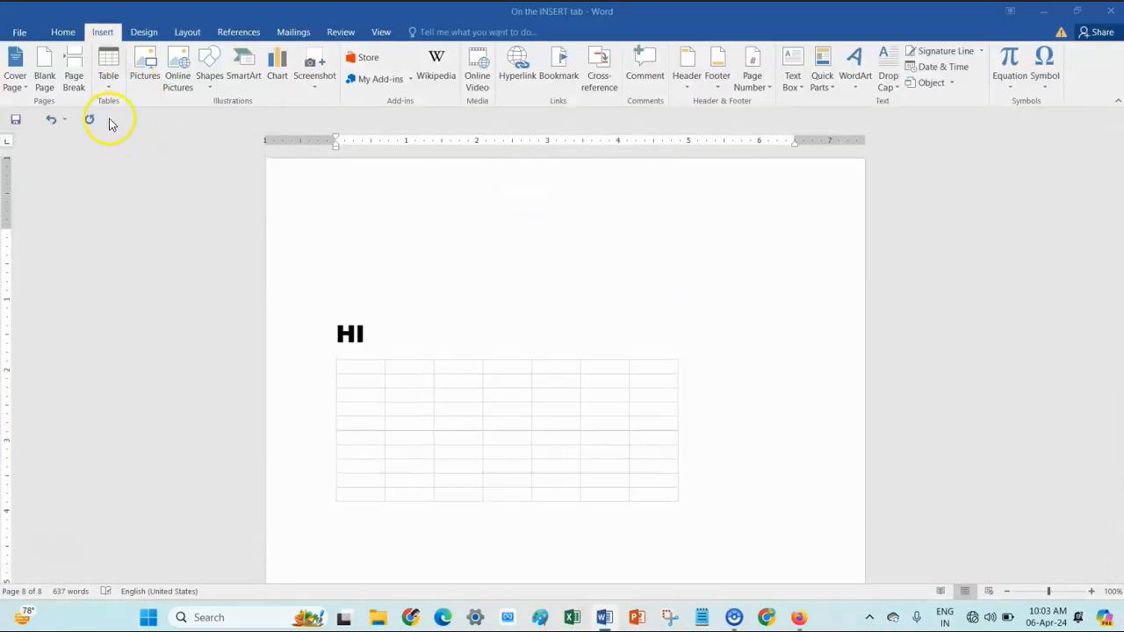
# Review the available ways to insert a table once more and select the embedded worksheet object below the HI text.
pyautogui.click(111, 90)
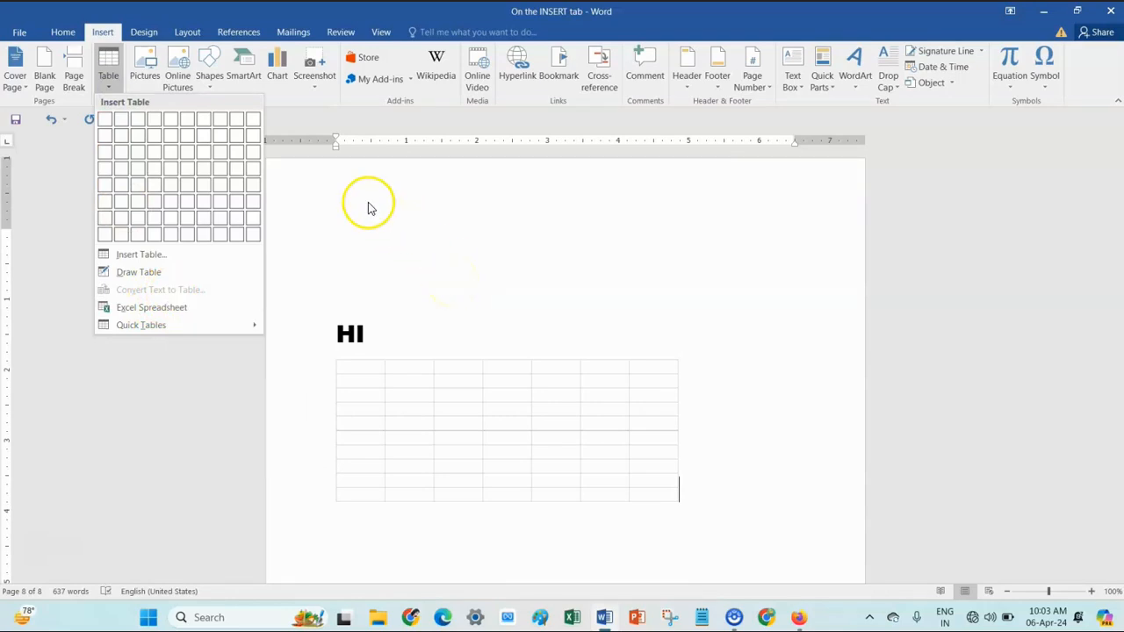
pyautogui.click(425, 257)
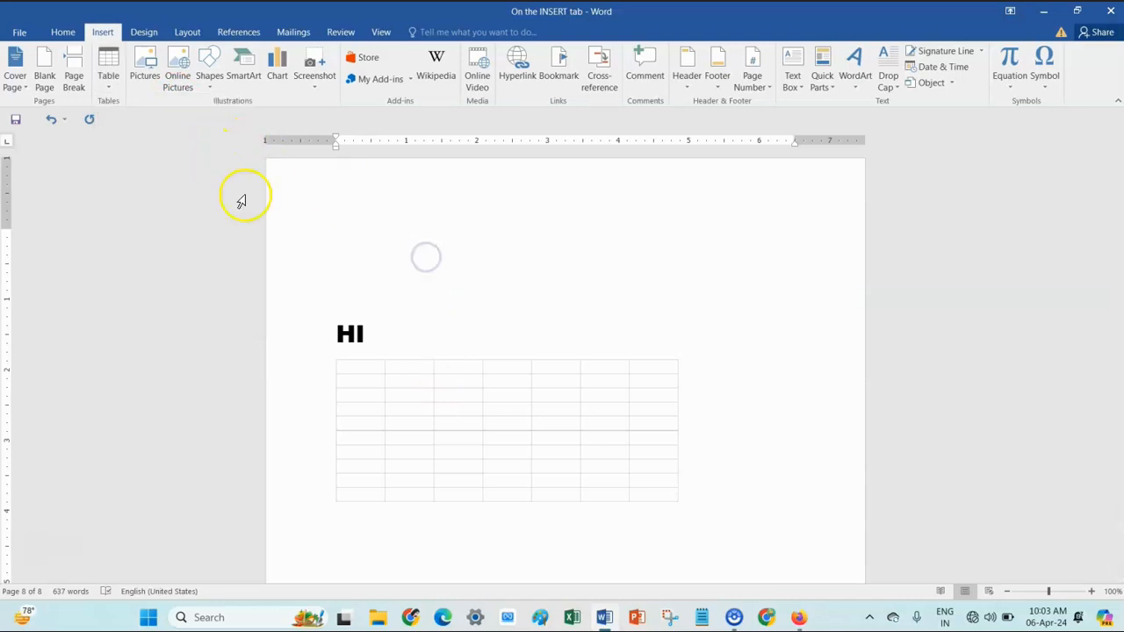
pyautogui.click(469, 419)
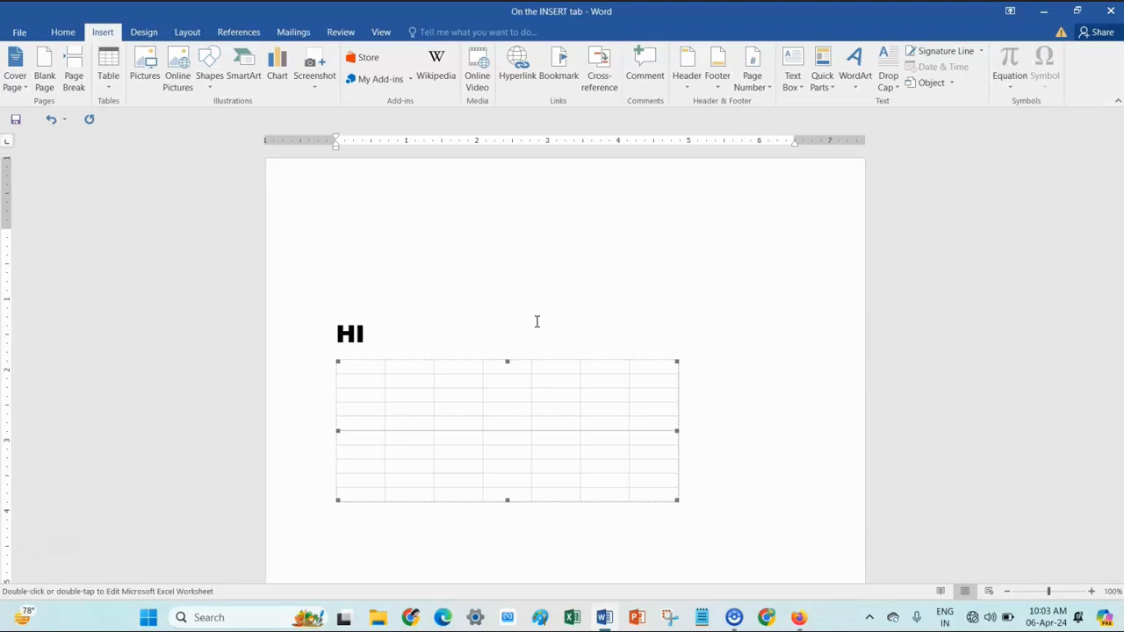
pyautogui.click(537, 240)
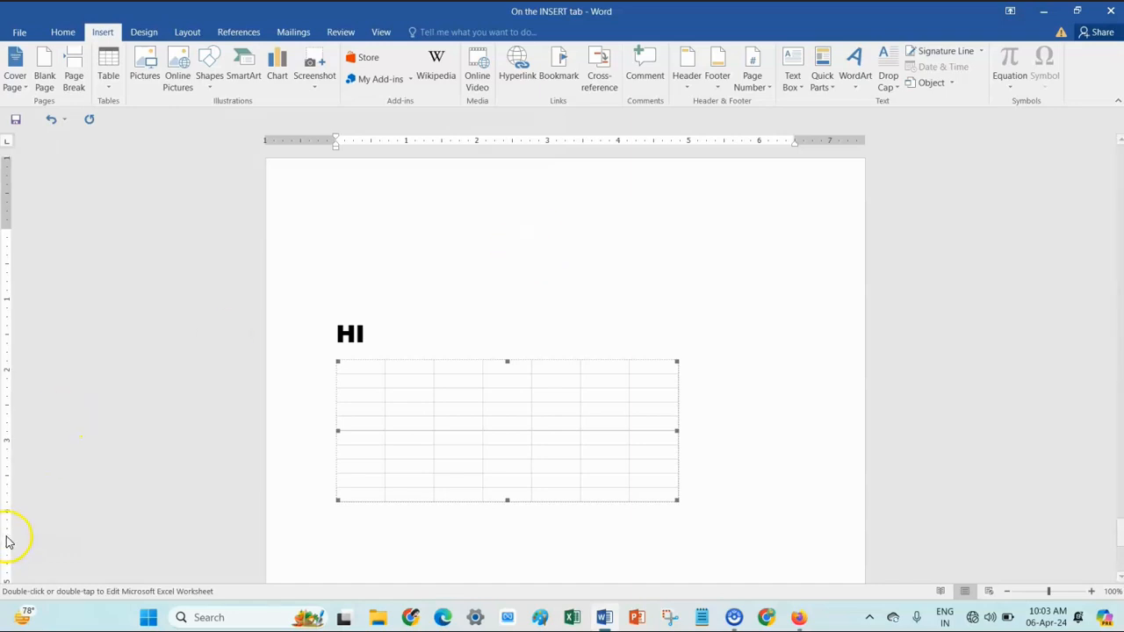